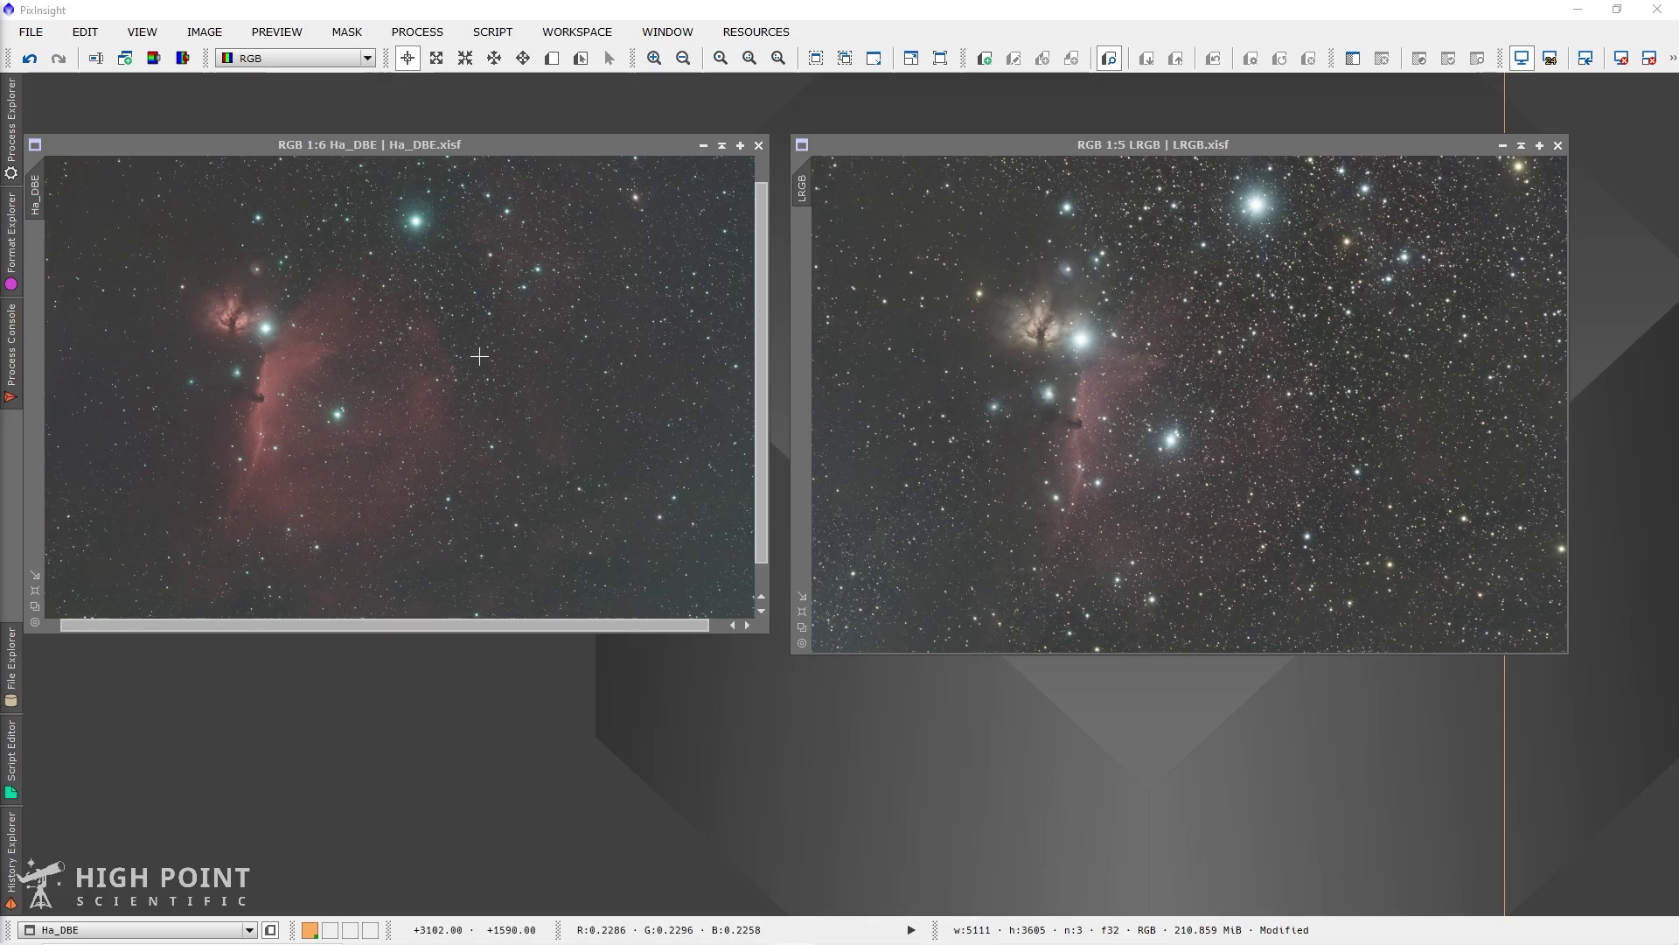
scroll(479, 355, up, 2)
scroll(479, 356, up, 1)
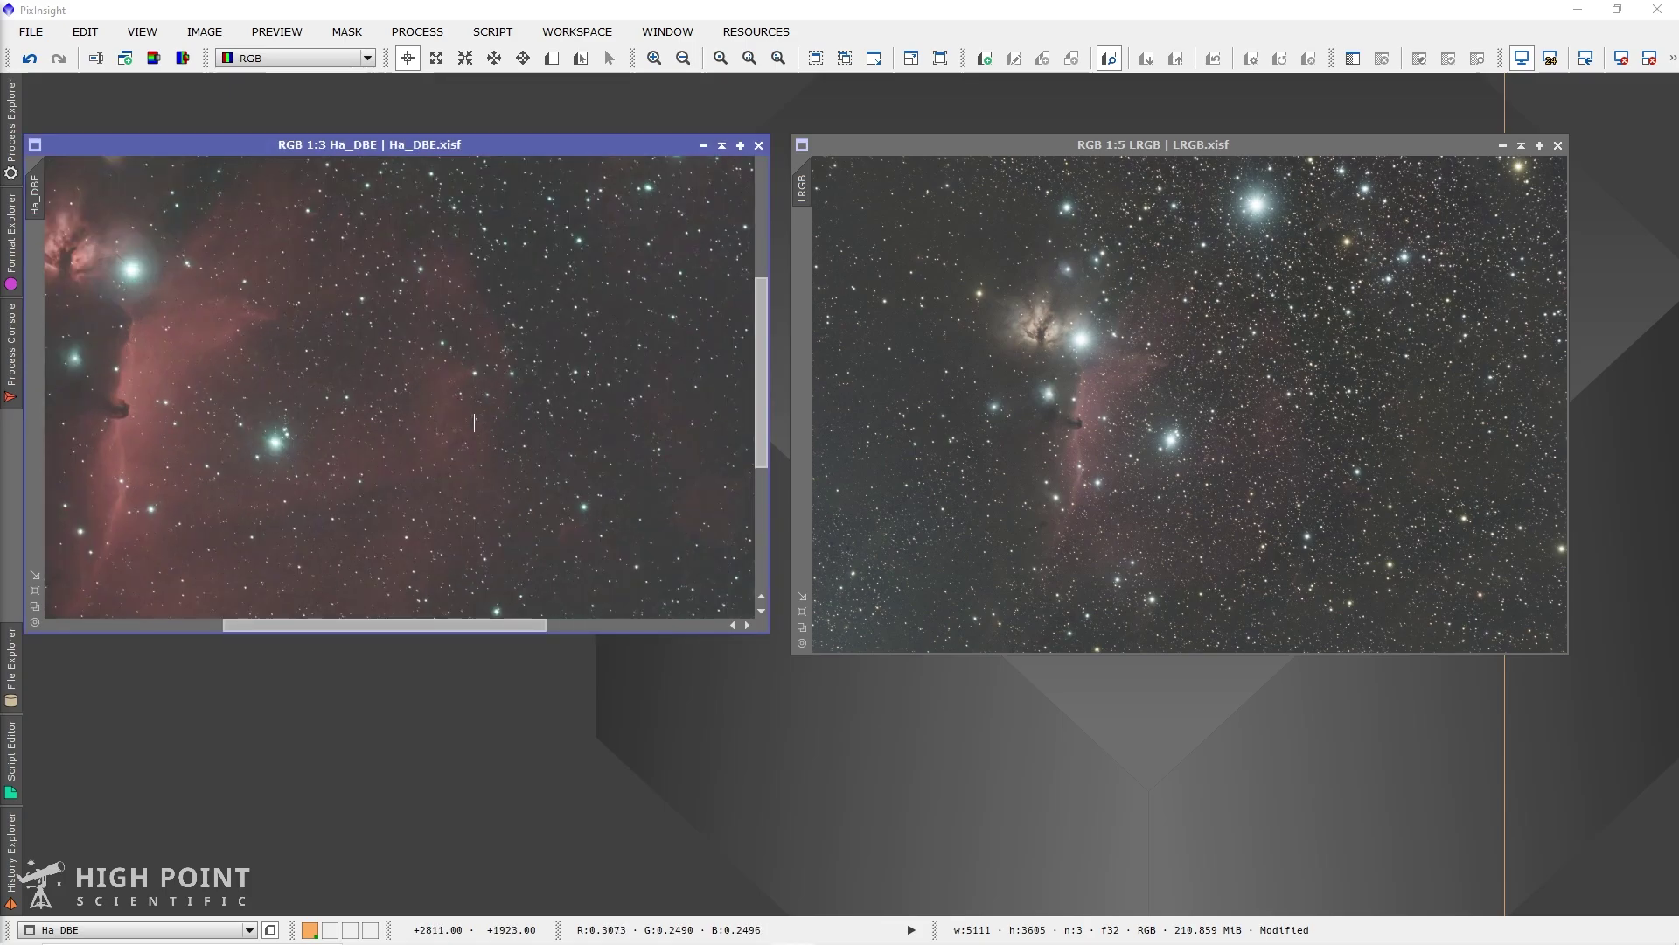
scroll(474, 422, down, 2)
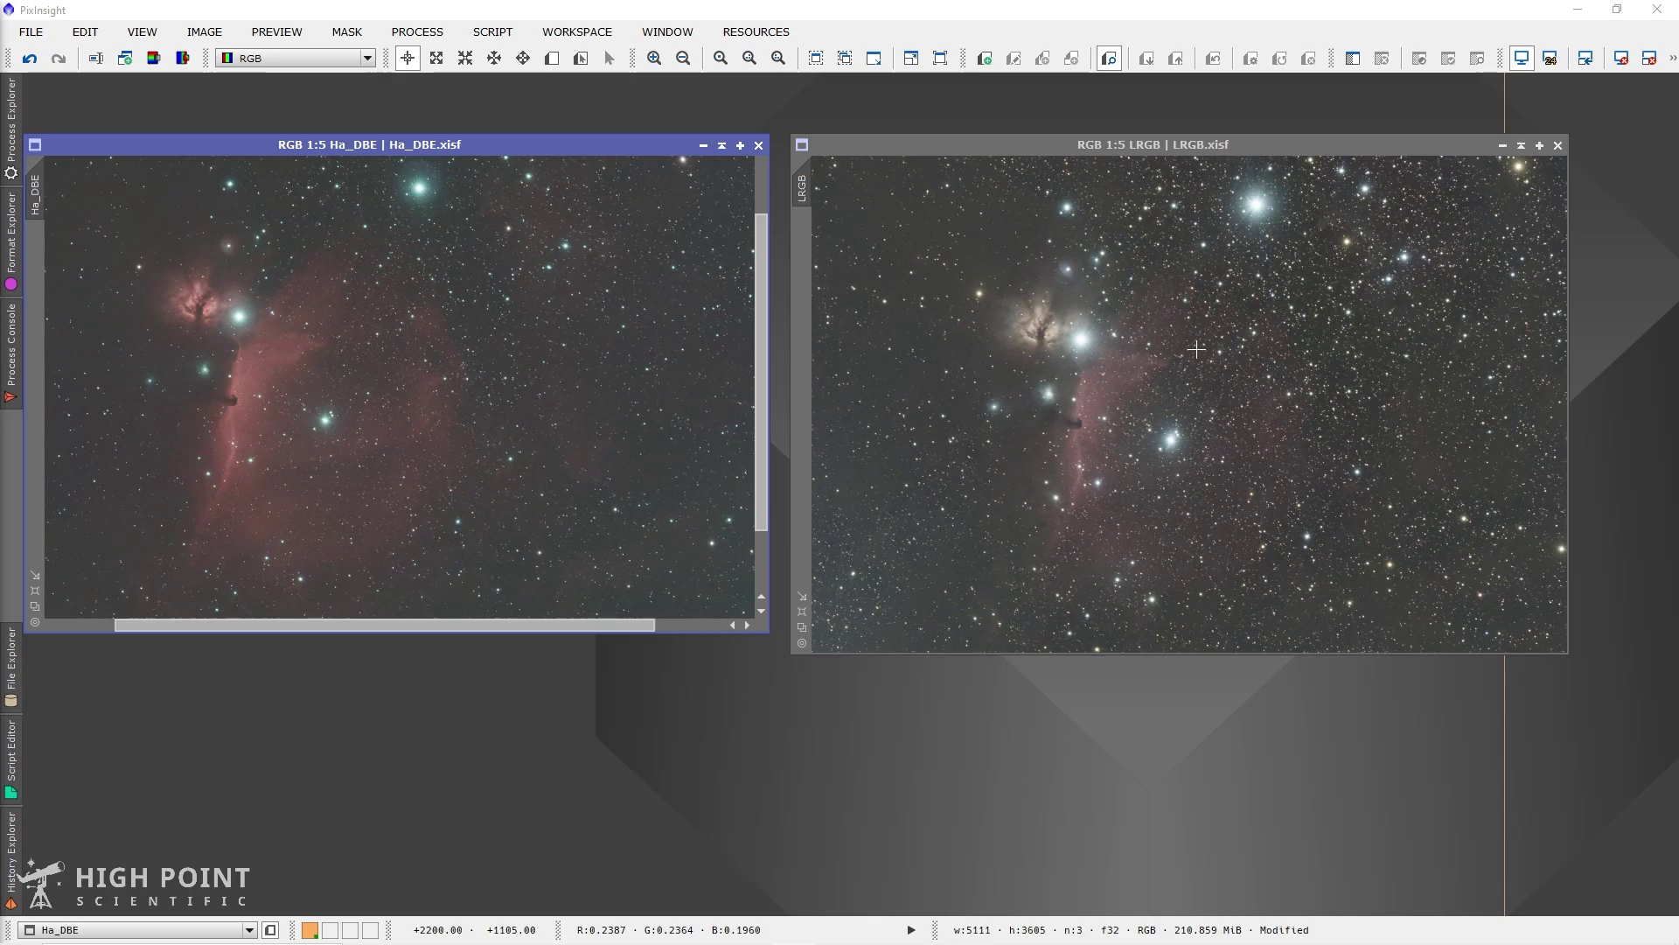
scroll(394, 380, down, 1)
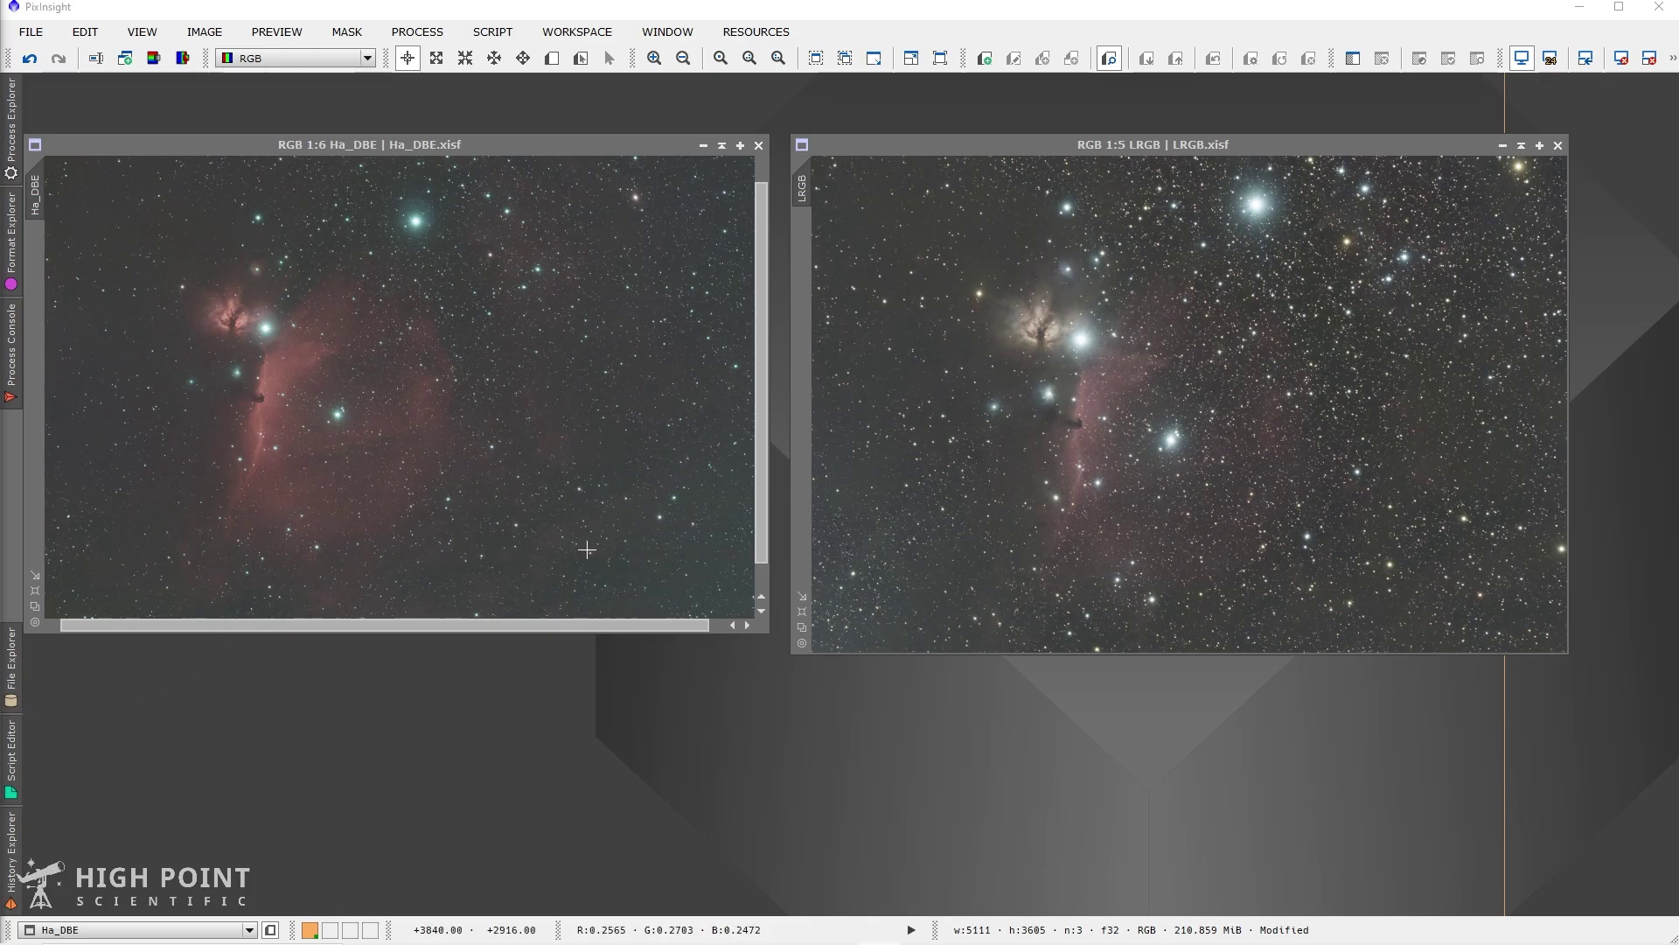
scroll(549, 494, down, 1)
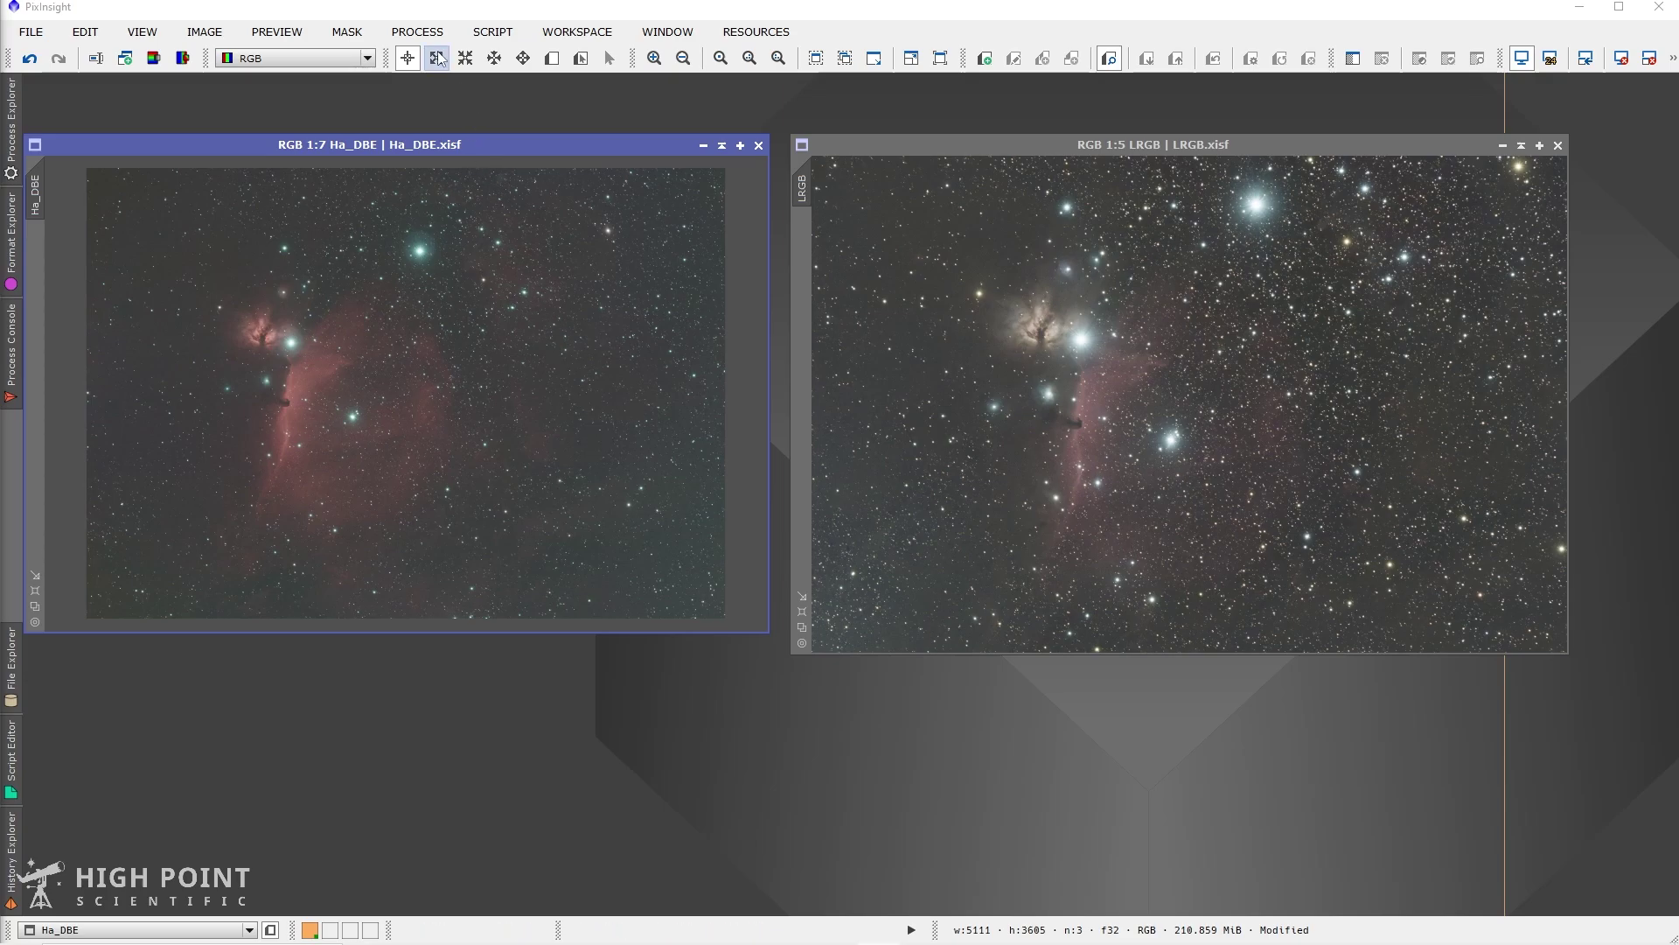
- Register Ha_DBE to the LRGB reference image with StarAlignment
click(417, 31)
mouse_move(577, 19)
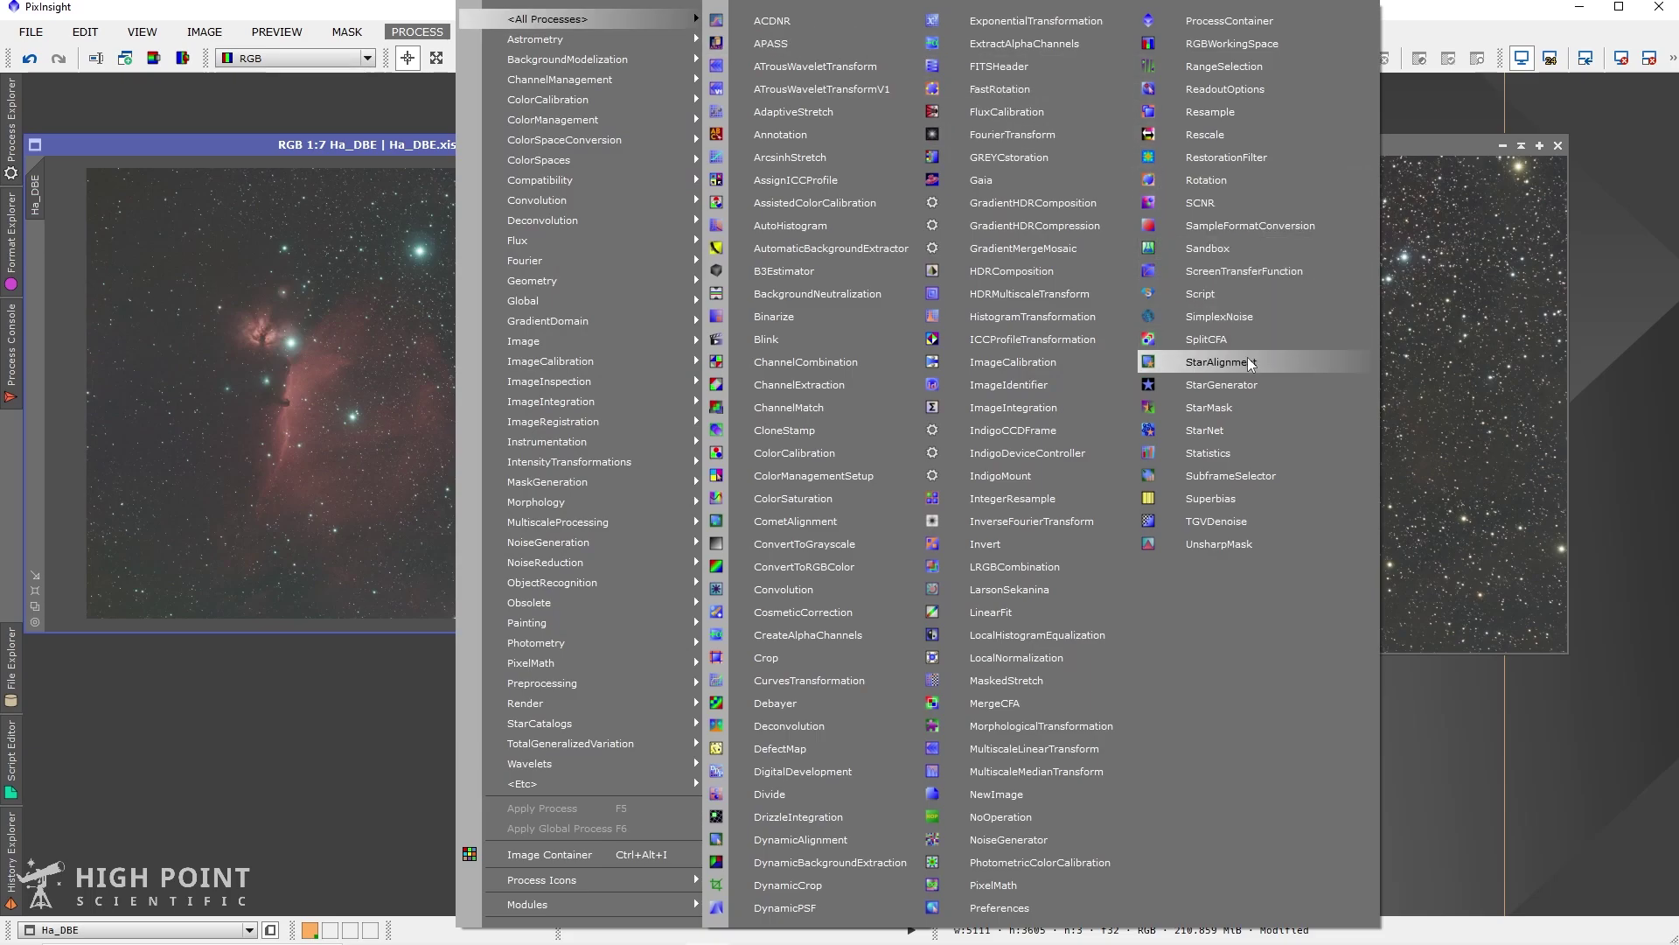
click(1218, 363)
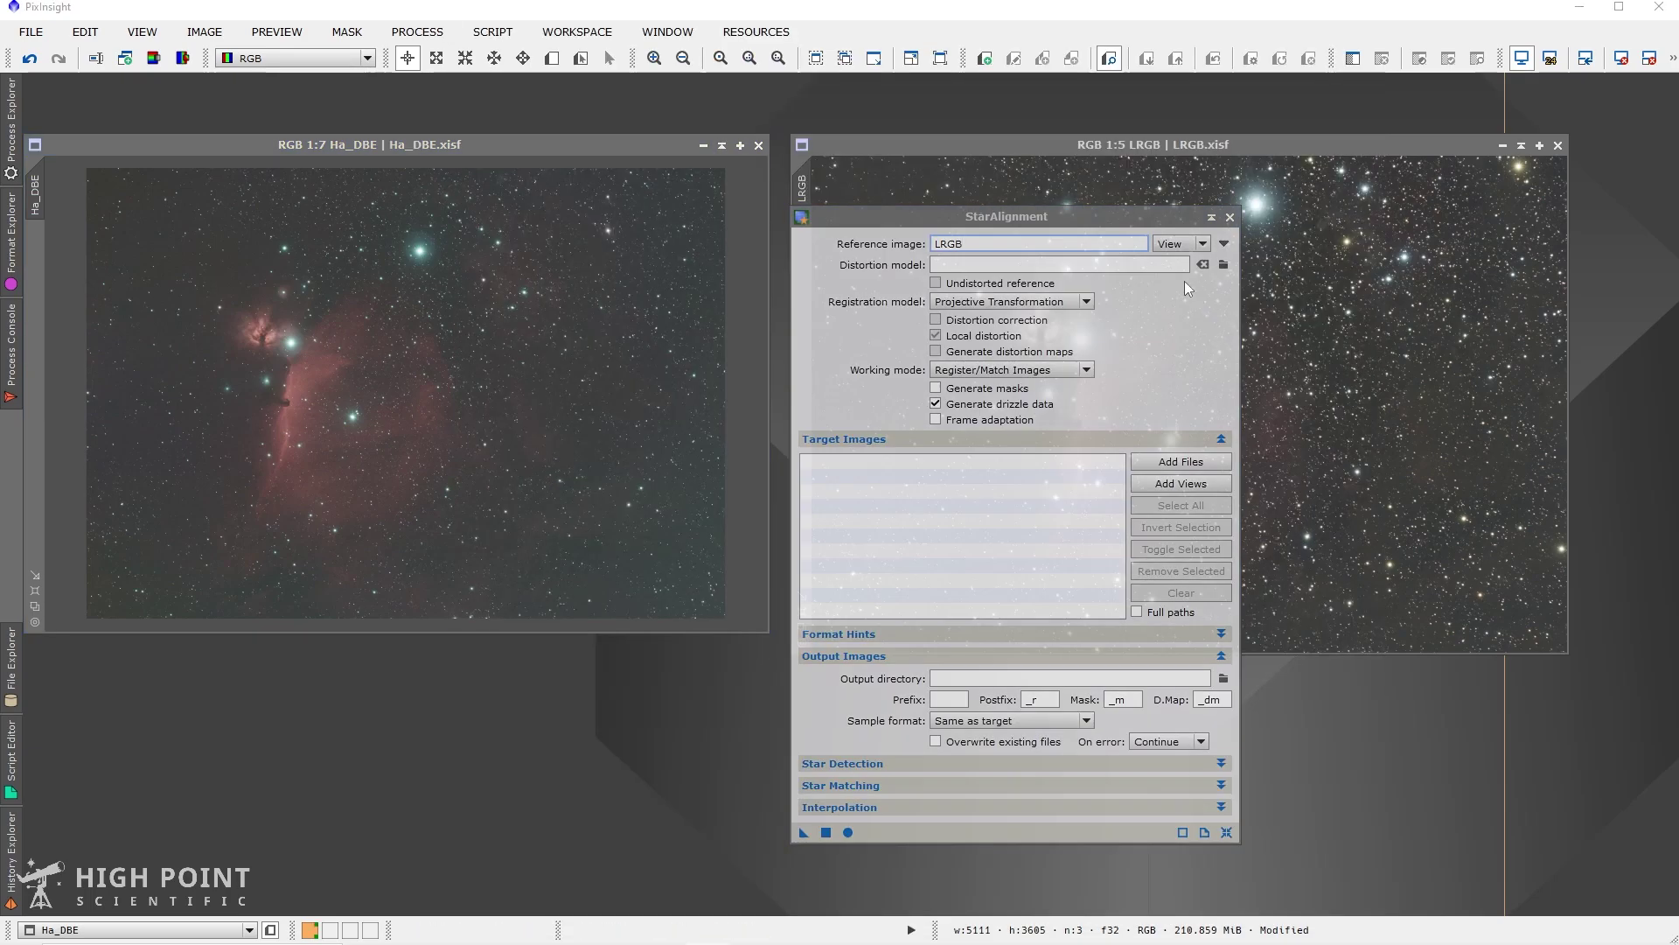
drag(1066, 214, 986, 221)
click(958, 267)
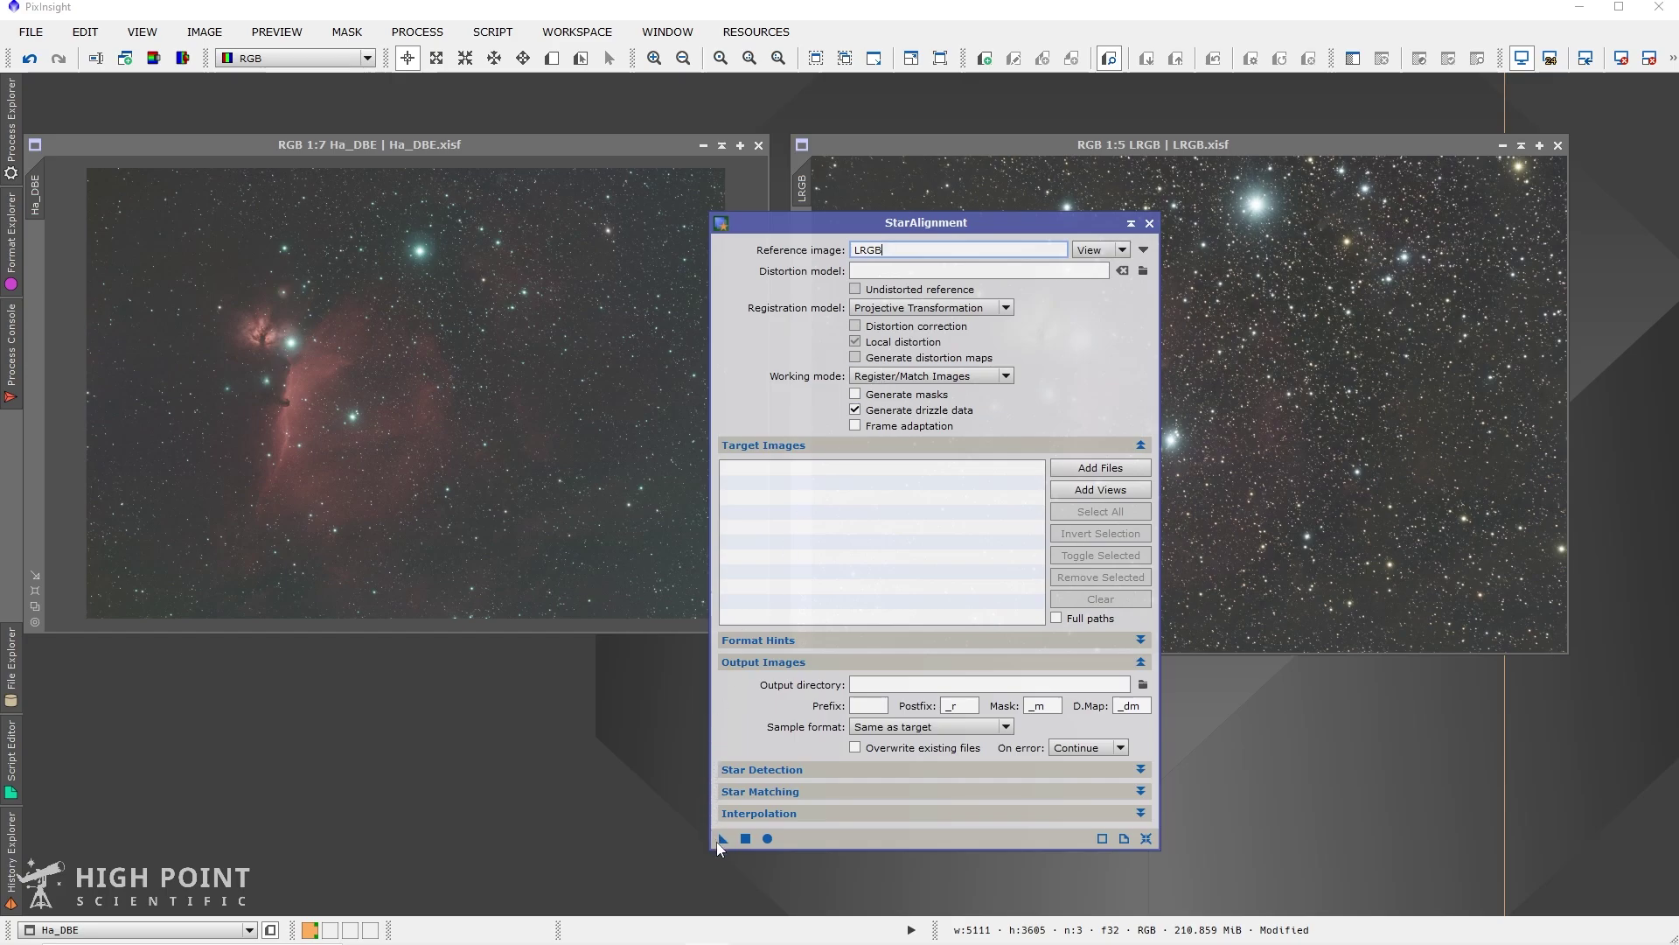
mouse_move(722, 839)
mouse_down()
mouse_move(473, 459)
mouse_move(433, 446)
mouse_up()
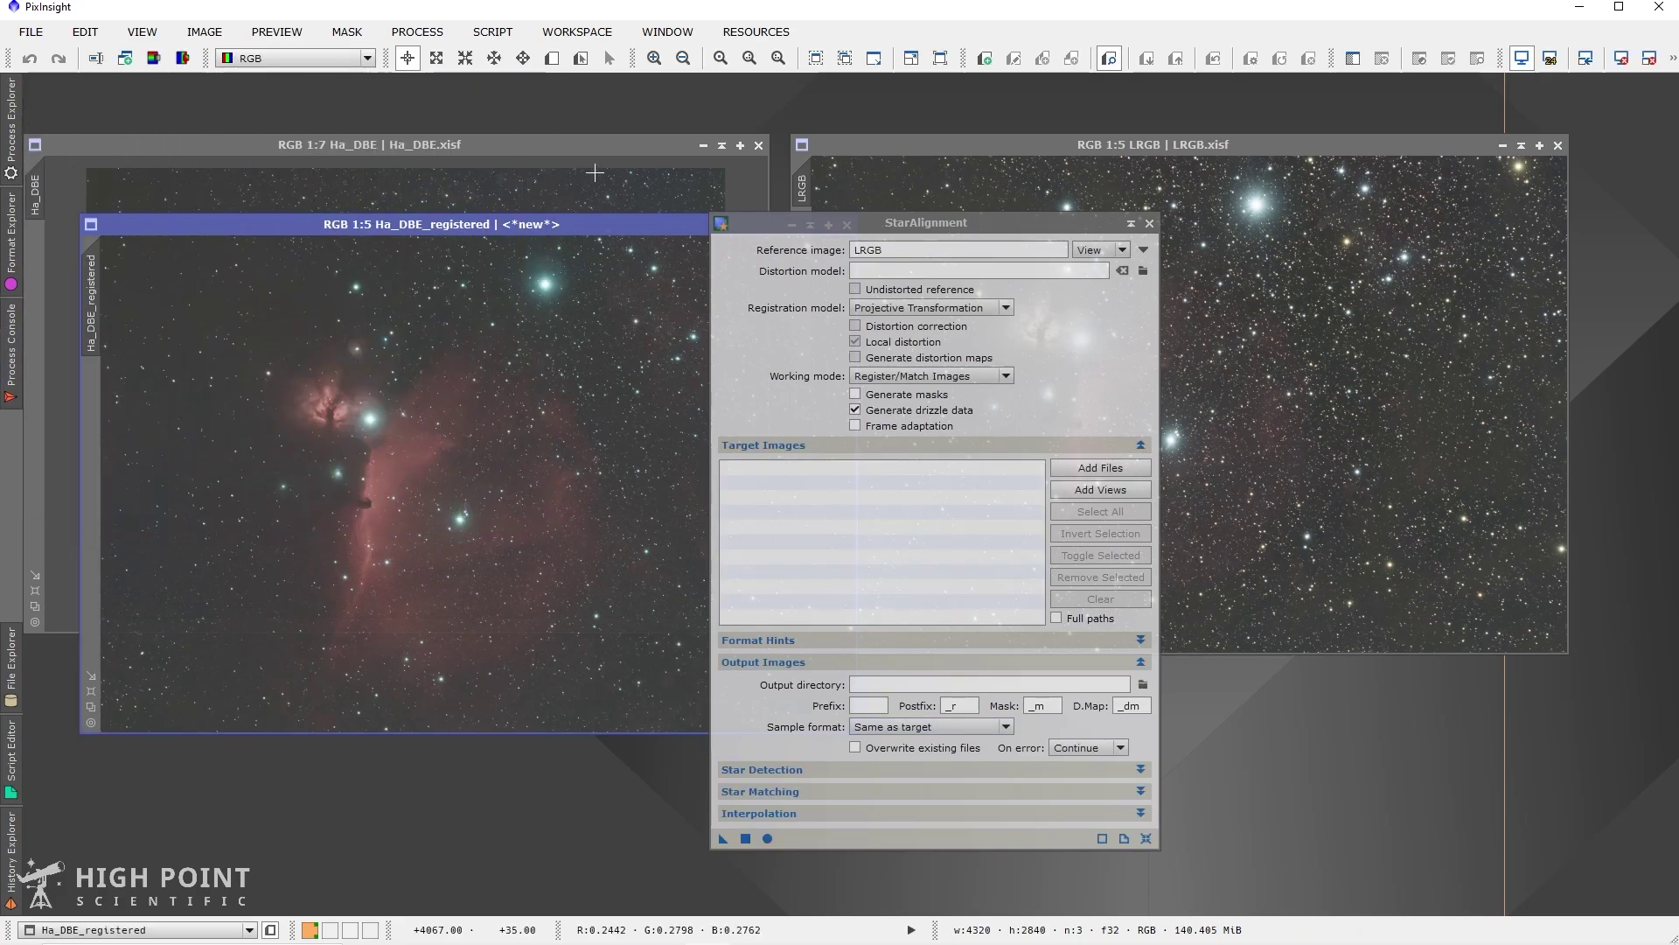
drag(1063, 227, 1388, 253)
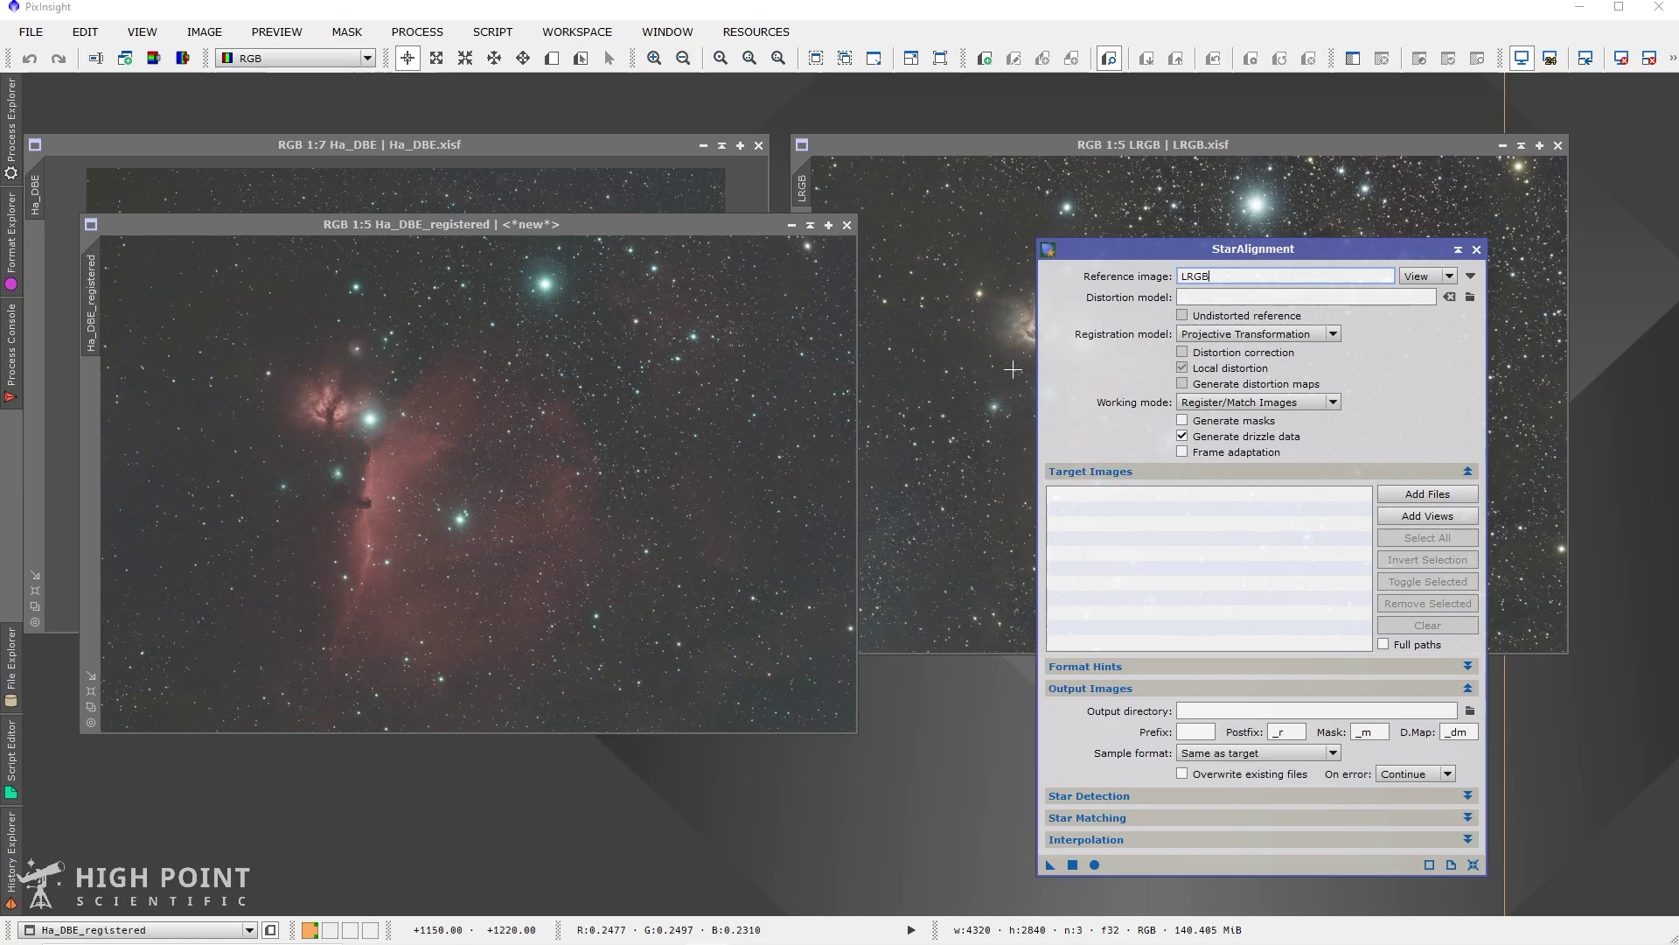
click(945, 421)
mouse_move(1392, 250)
mouse_down()
mouse_move(1505, 603)
mouse_move(1393, 344)
mouse_up()
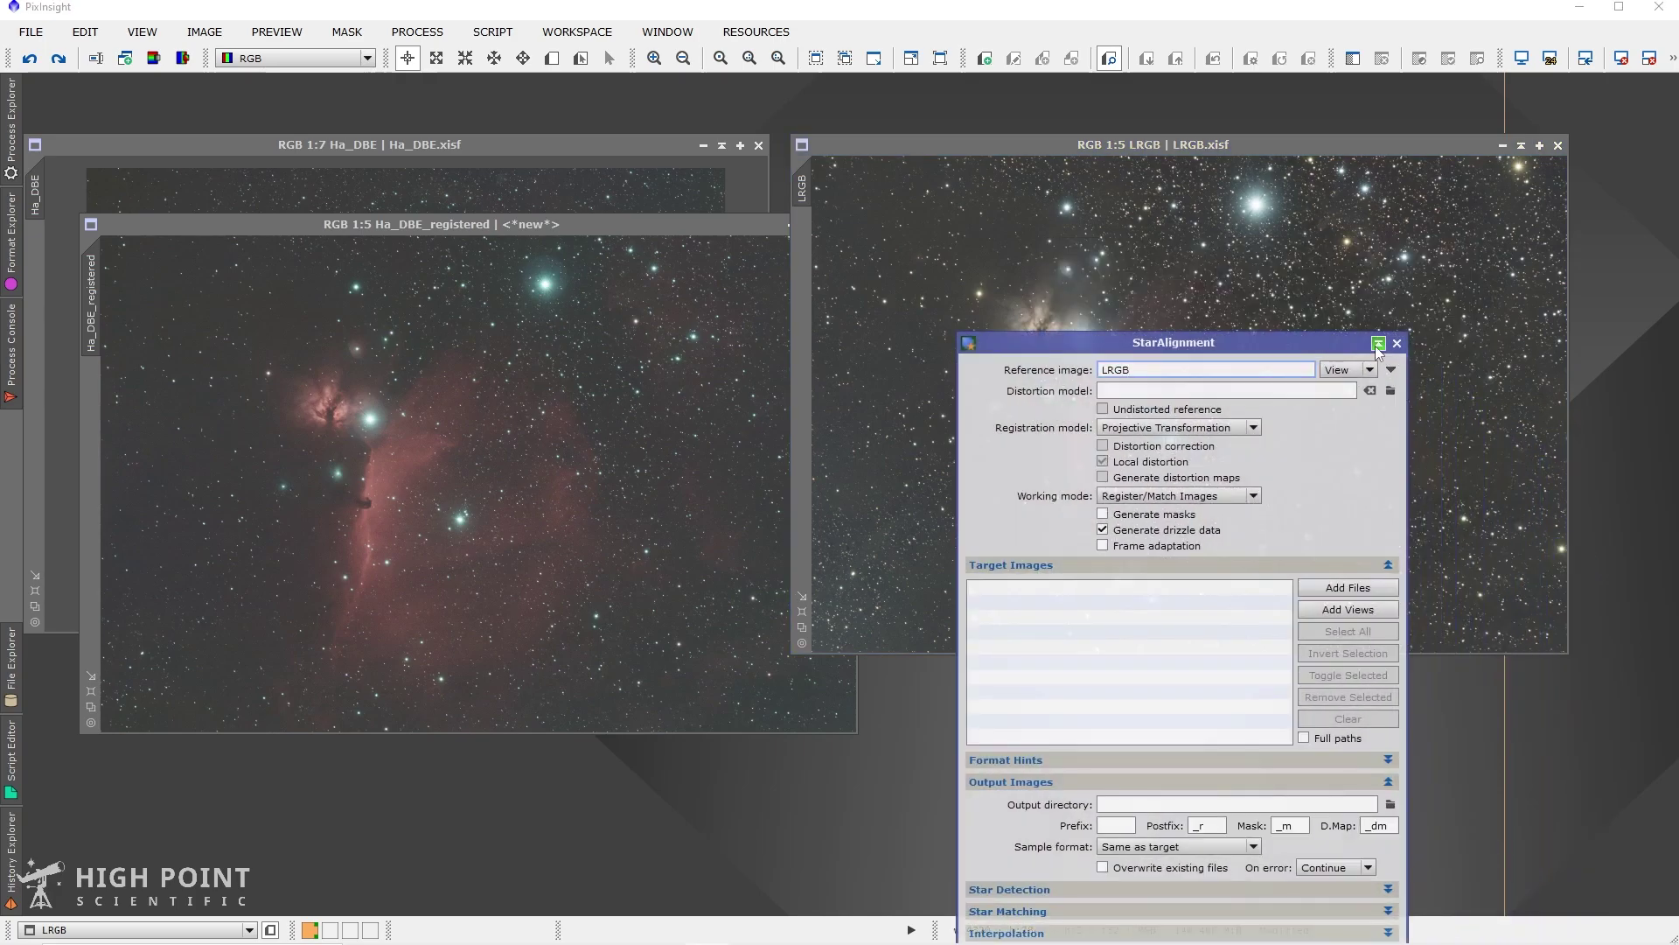
- Iconize StarAlignment and split Ha_DBE_registered into R, G and B channel images
click(1379, 343)
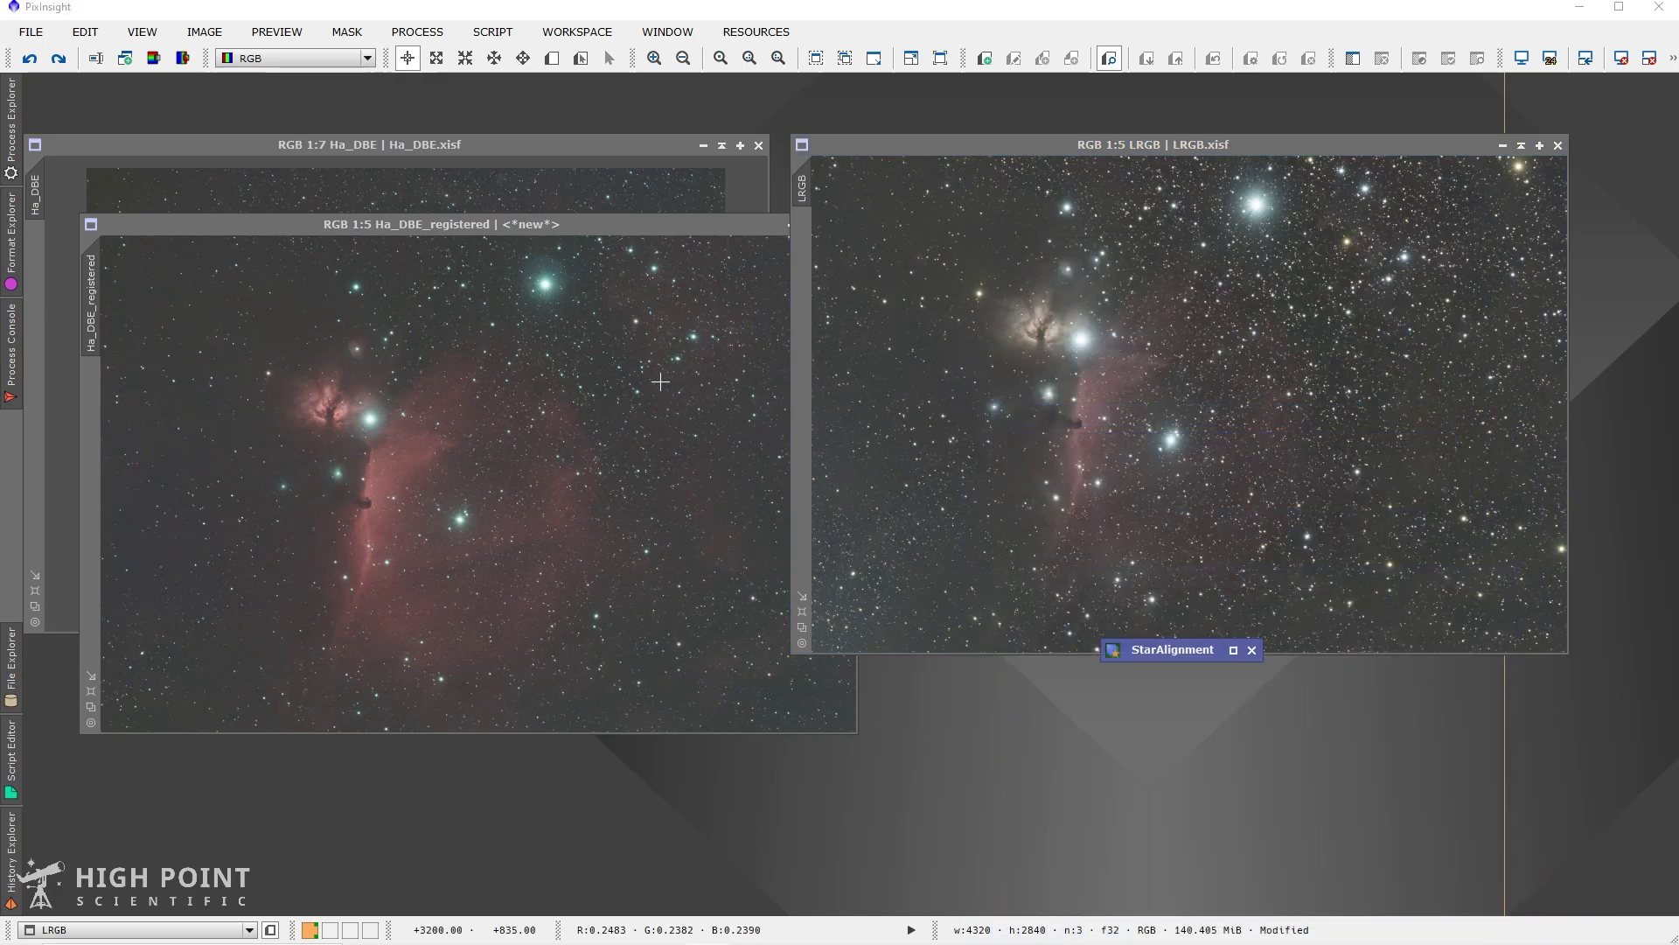
drag(1185, 650, 1251, 788)
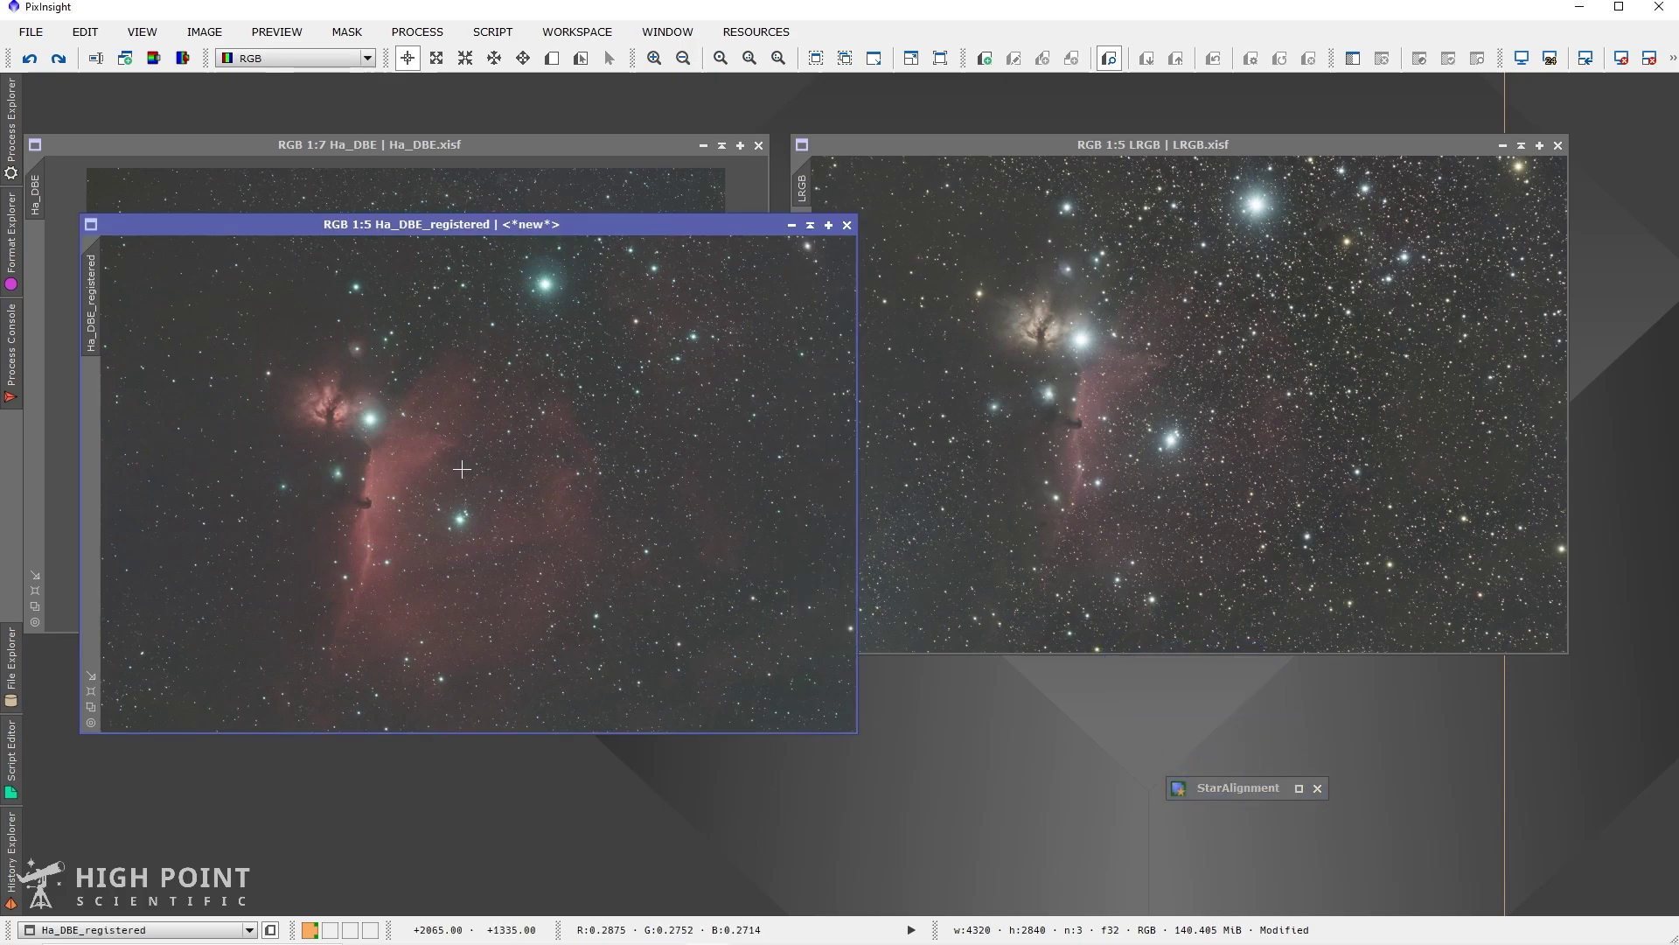
click(840, 616)
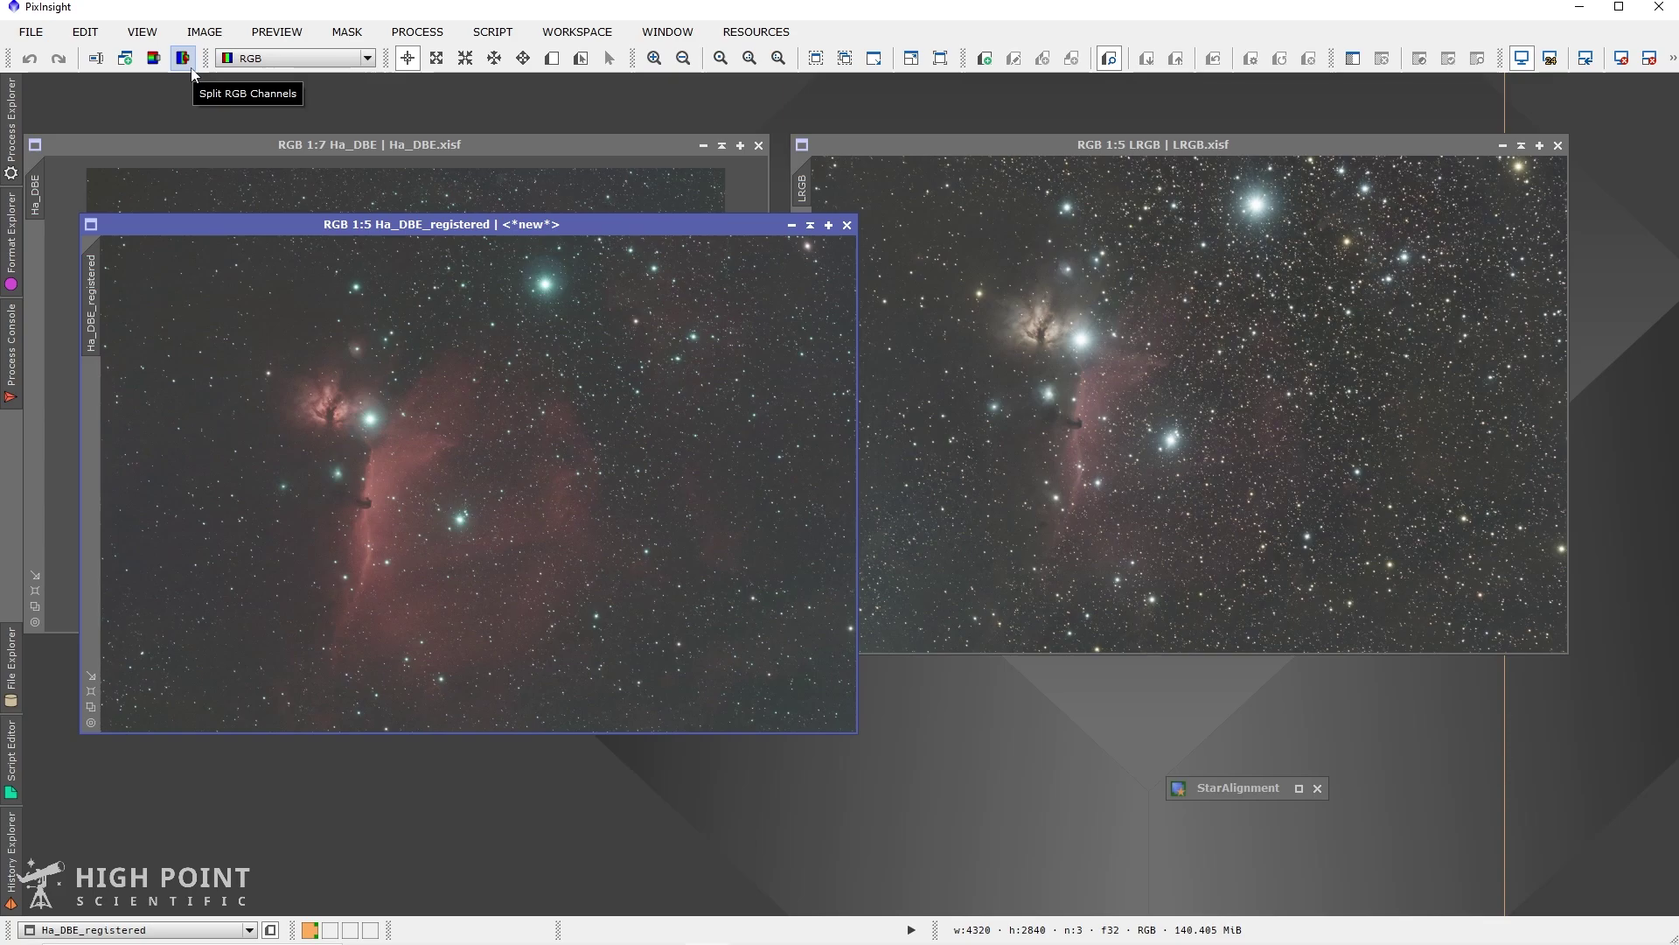
click(182, 58)
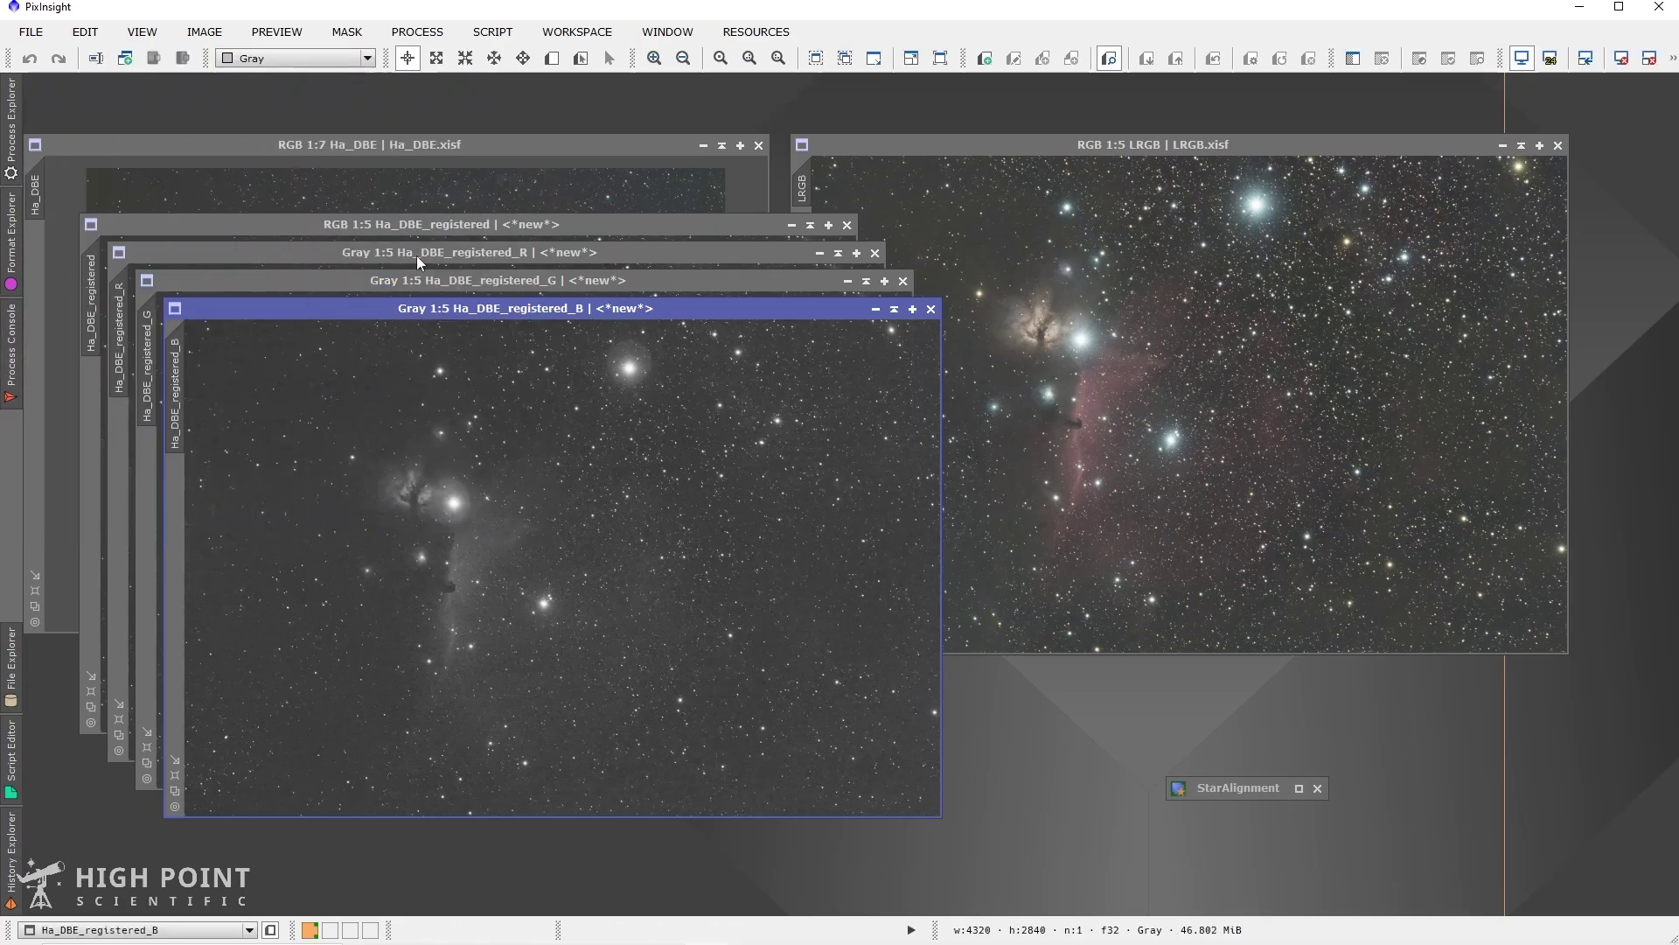
- Shade the green and blue channel windows and move them to the bottom
click(417, 256)
drag(416, 256, 1035, 223)
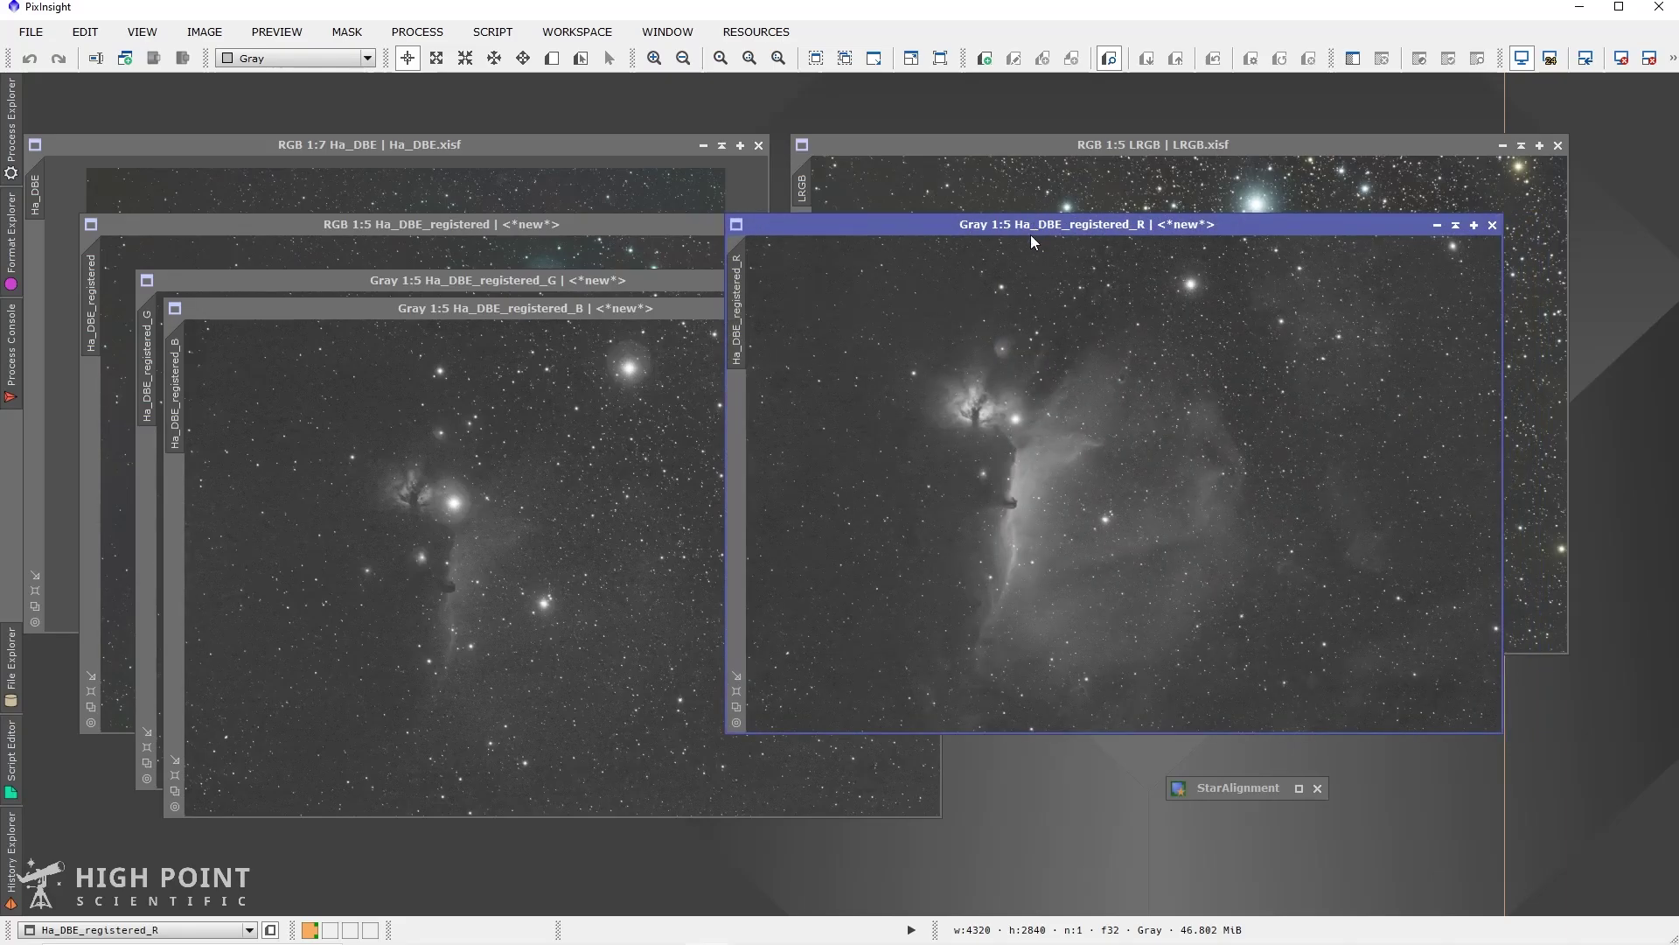
click(608, 308)
click(592, 279)
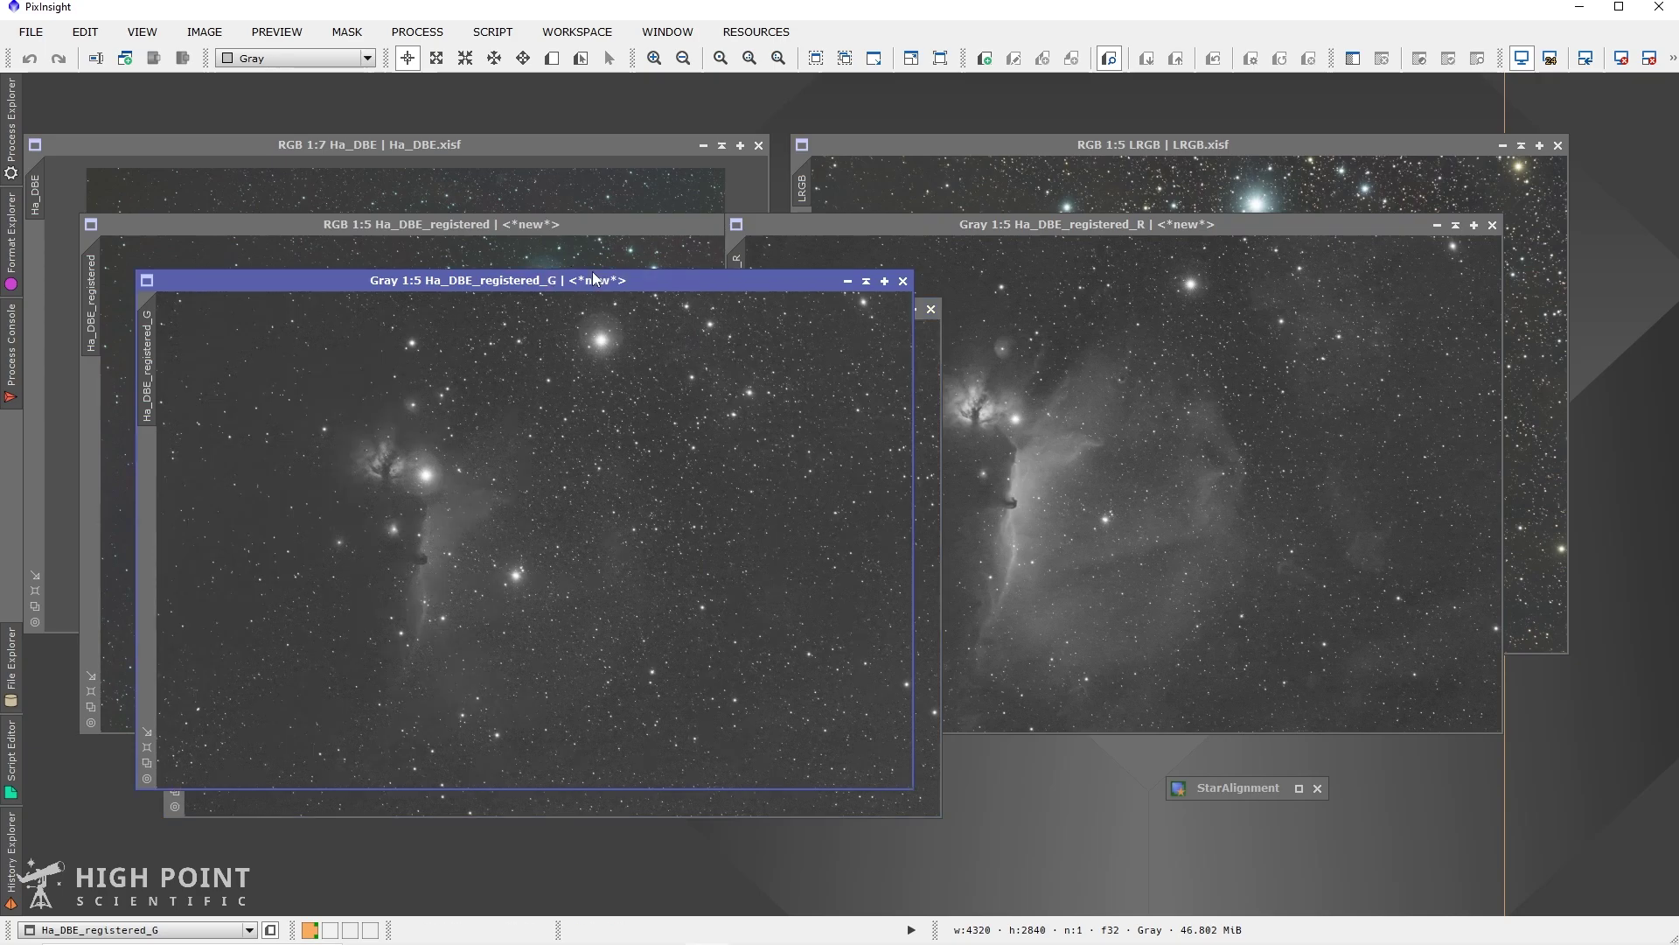
click(865, 281)
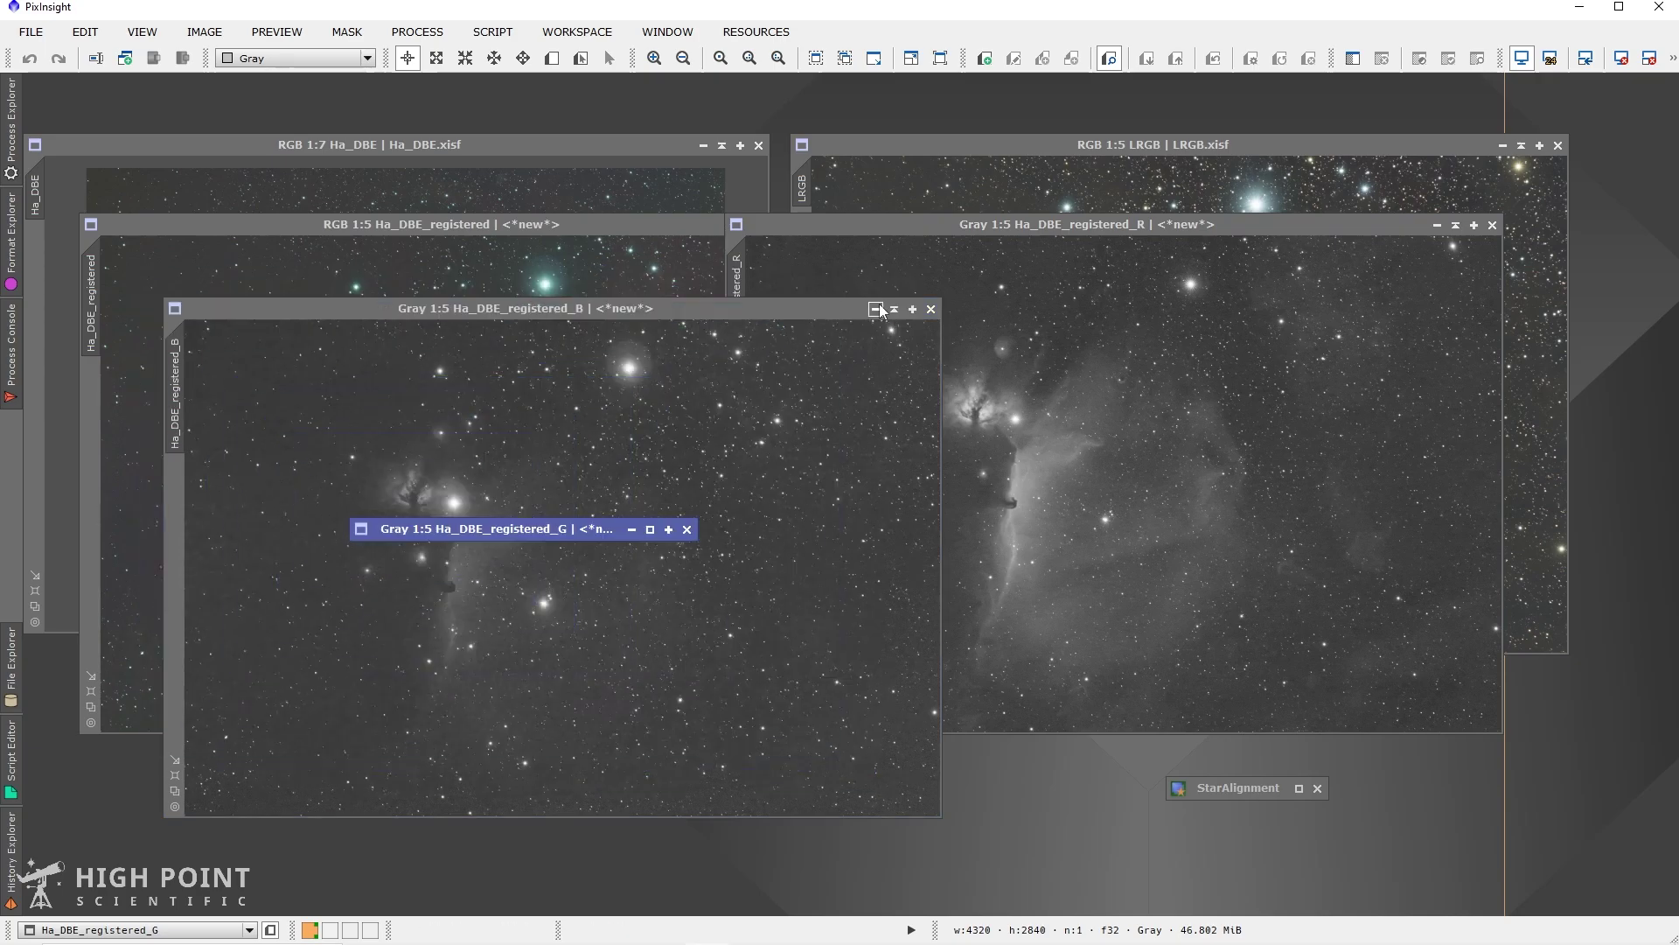
click(893, 311)
drag(489, 534, 933, 836)
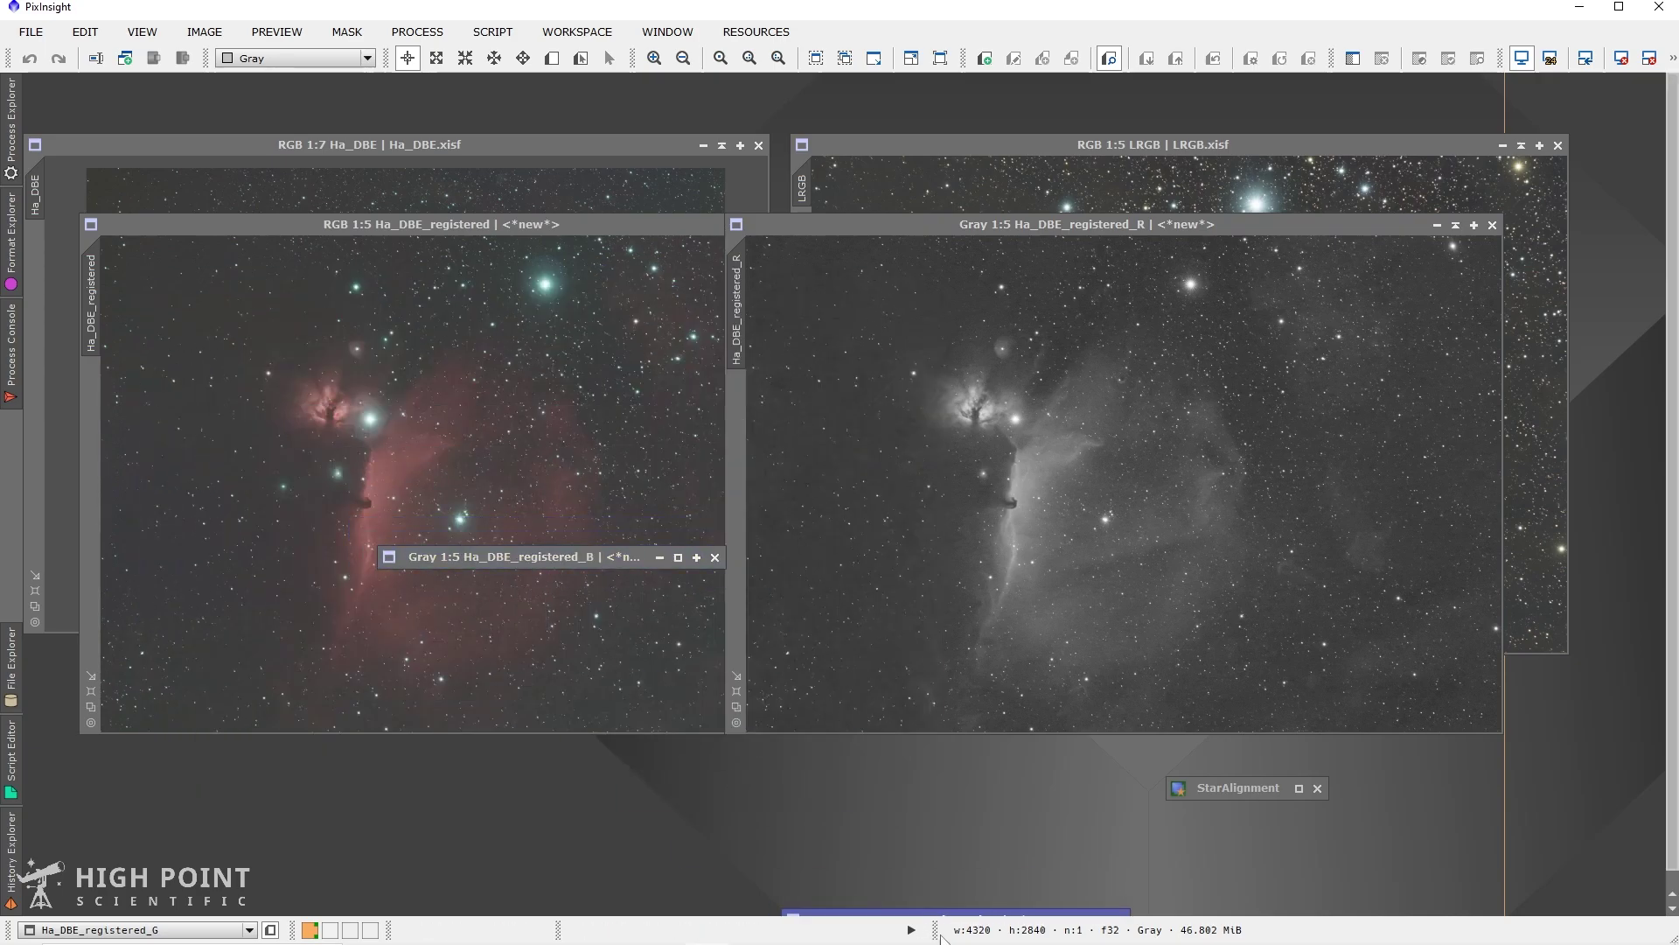
drag(541, 559, 933, 873)
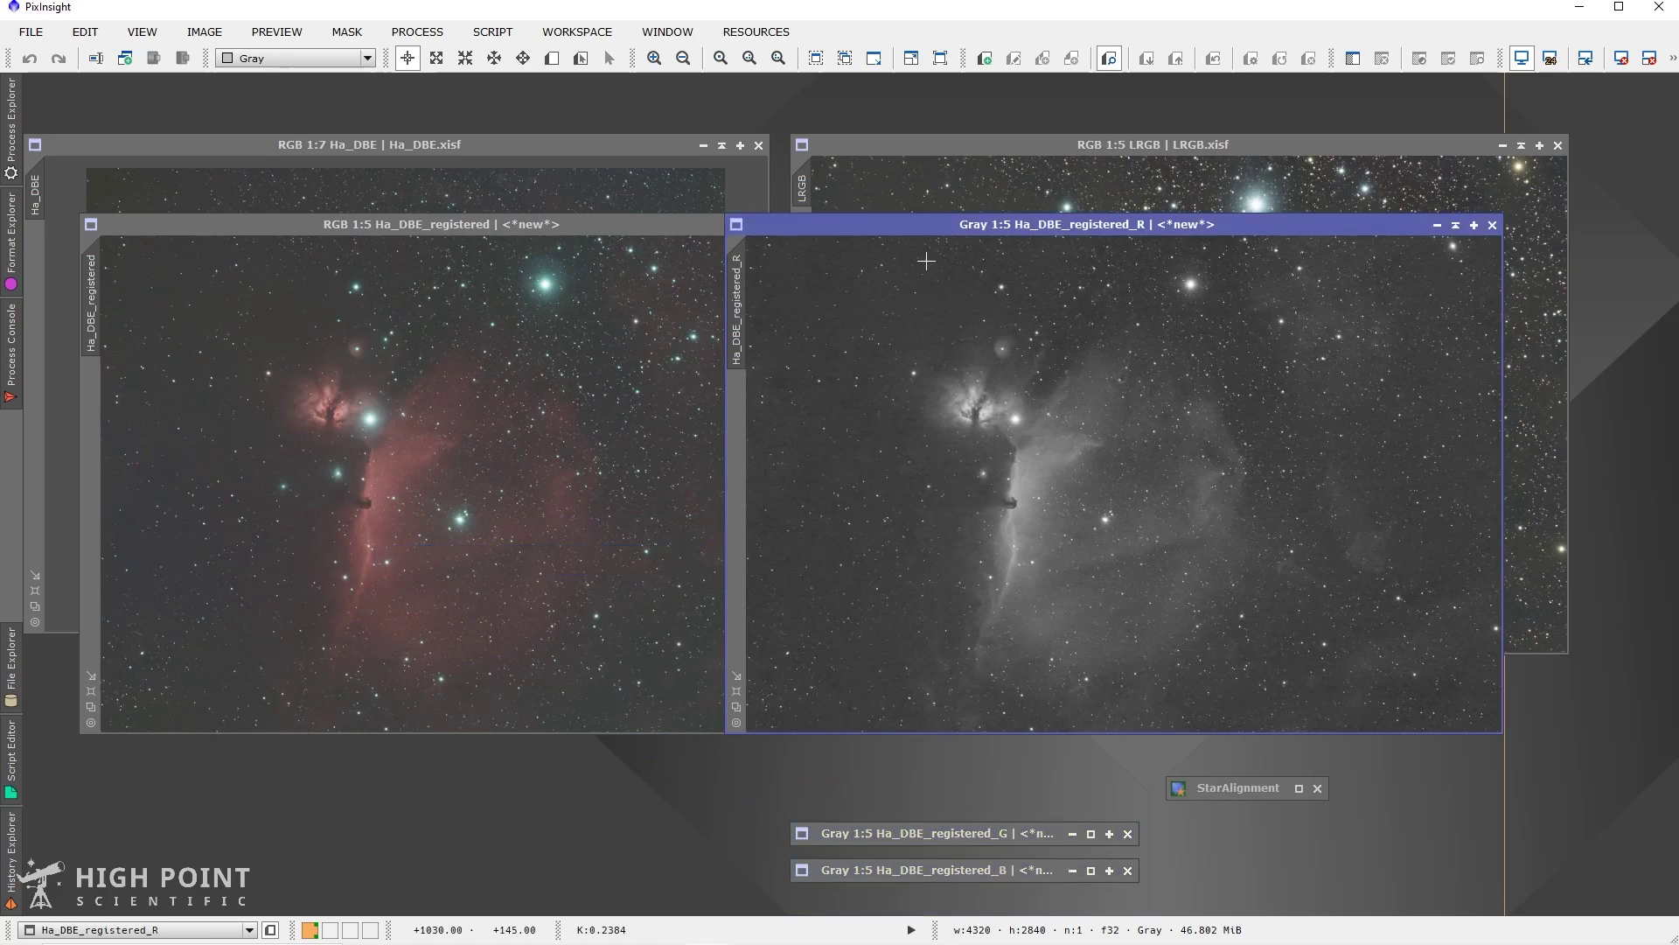
- Rename the red channel view to Ha
drag(925, 225, 333, 226)
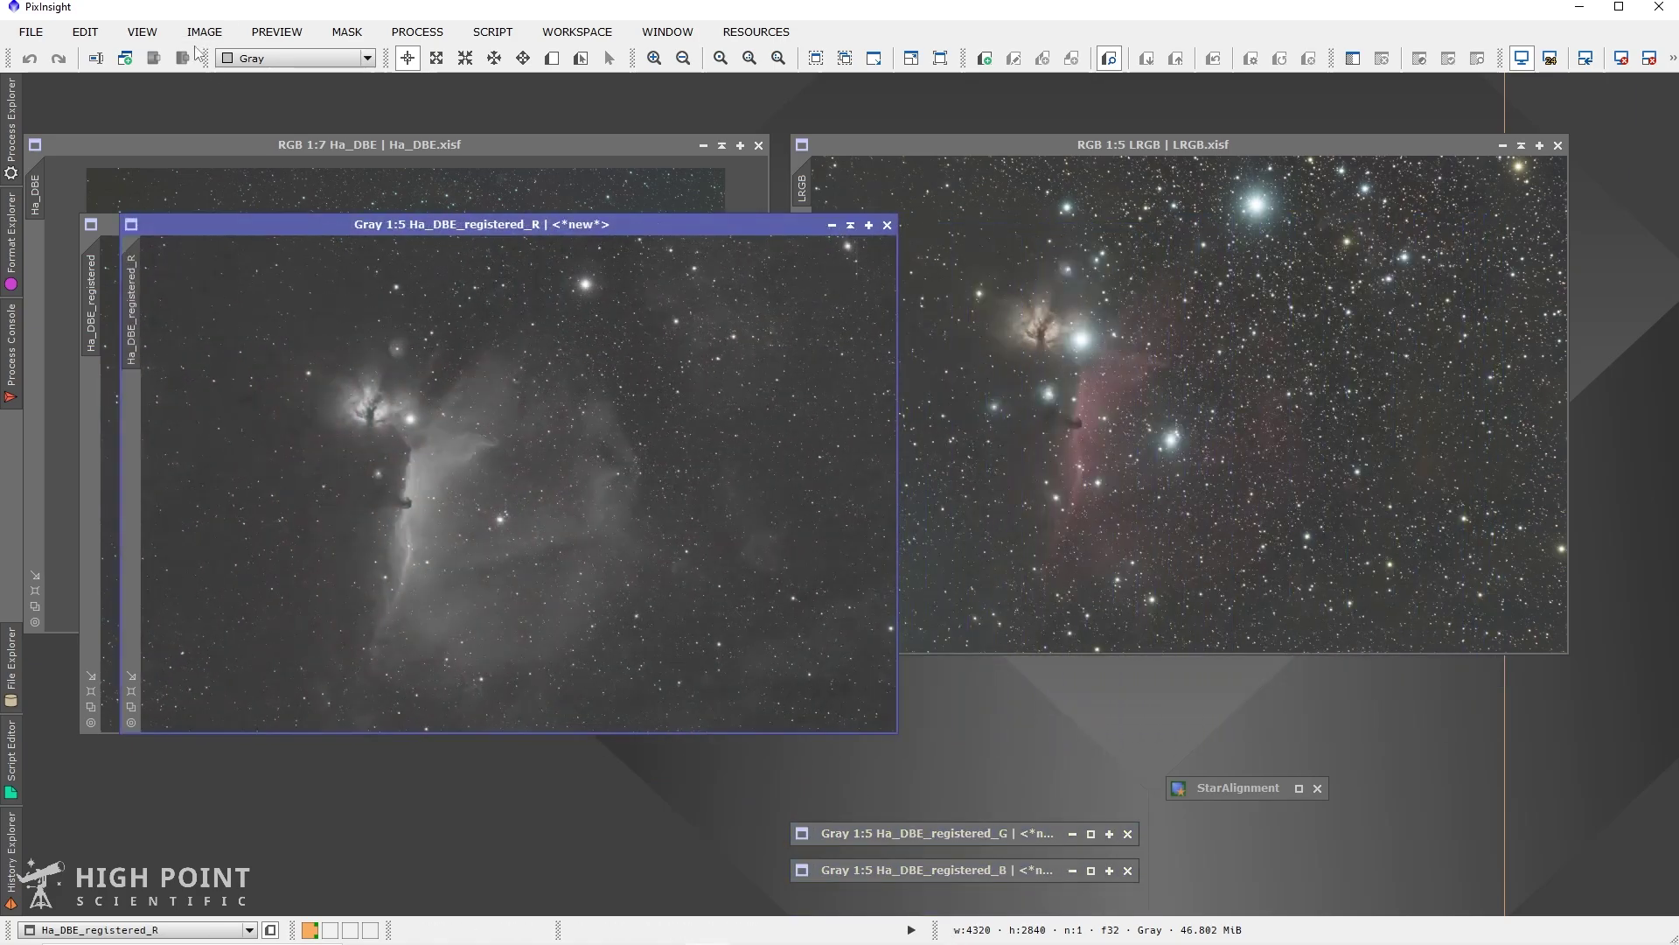
click(97, 58)
text(Ha)
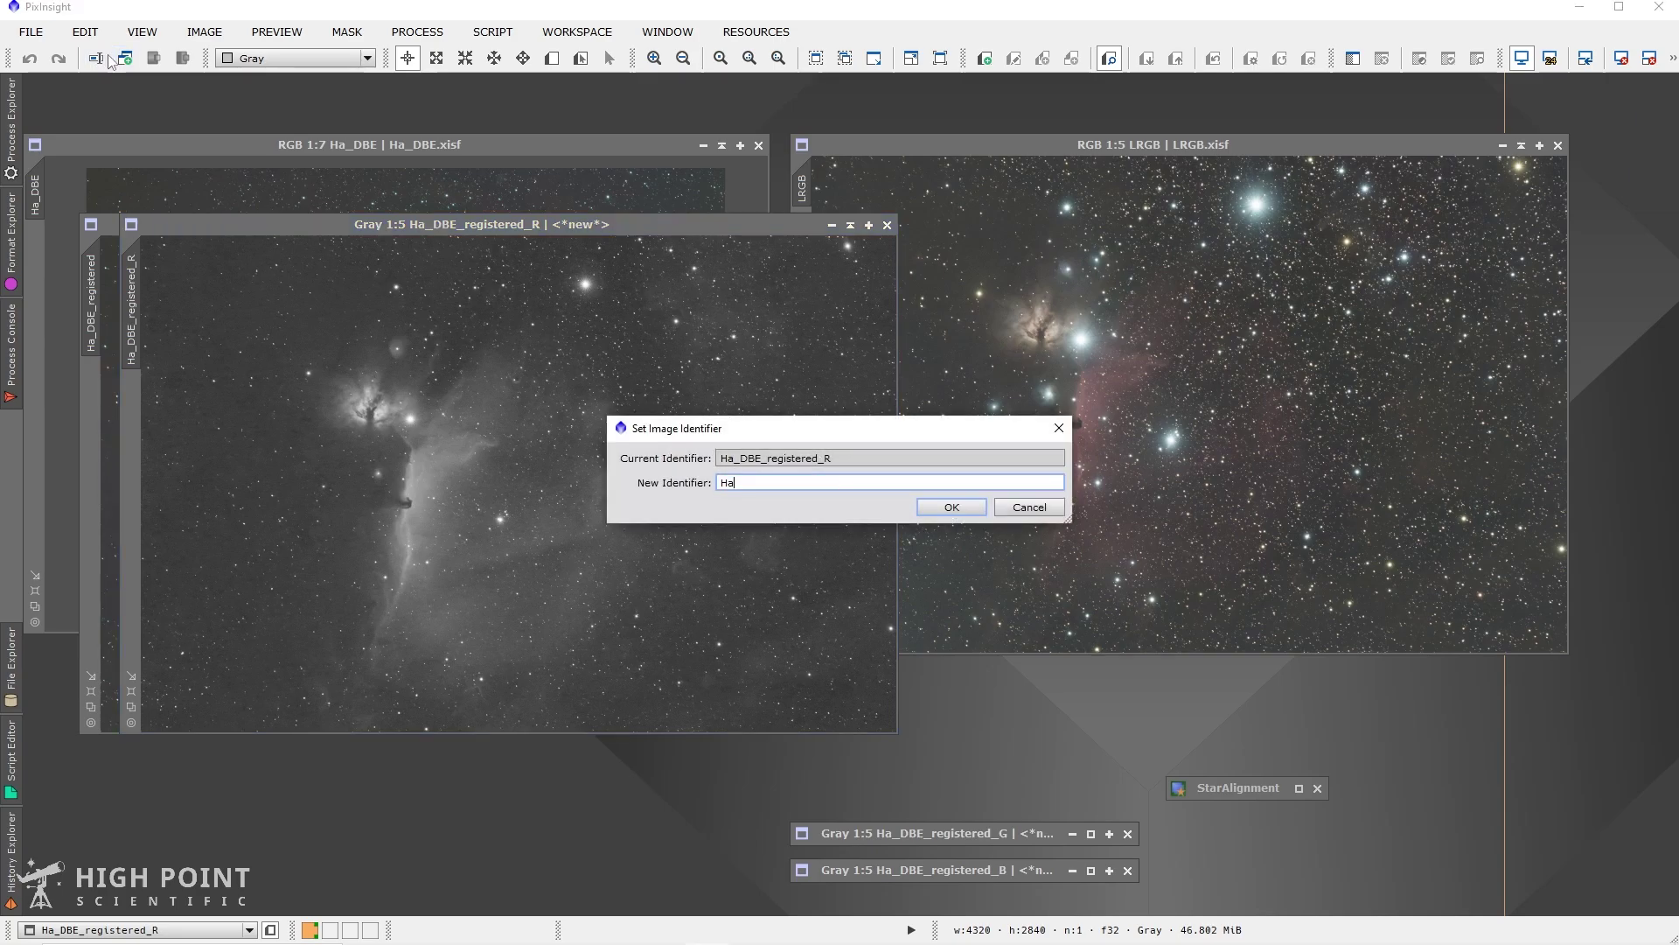
key(Return)
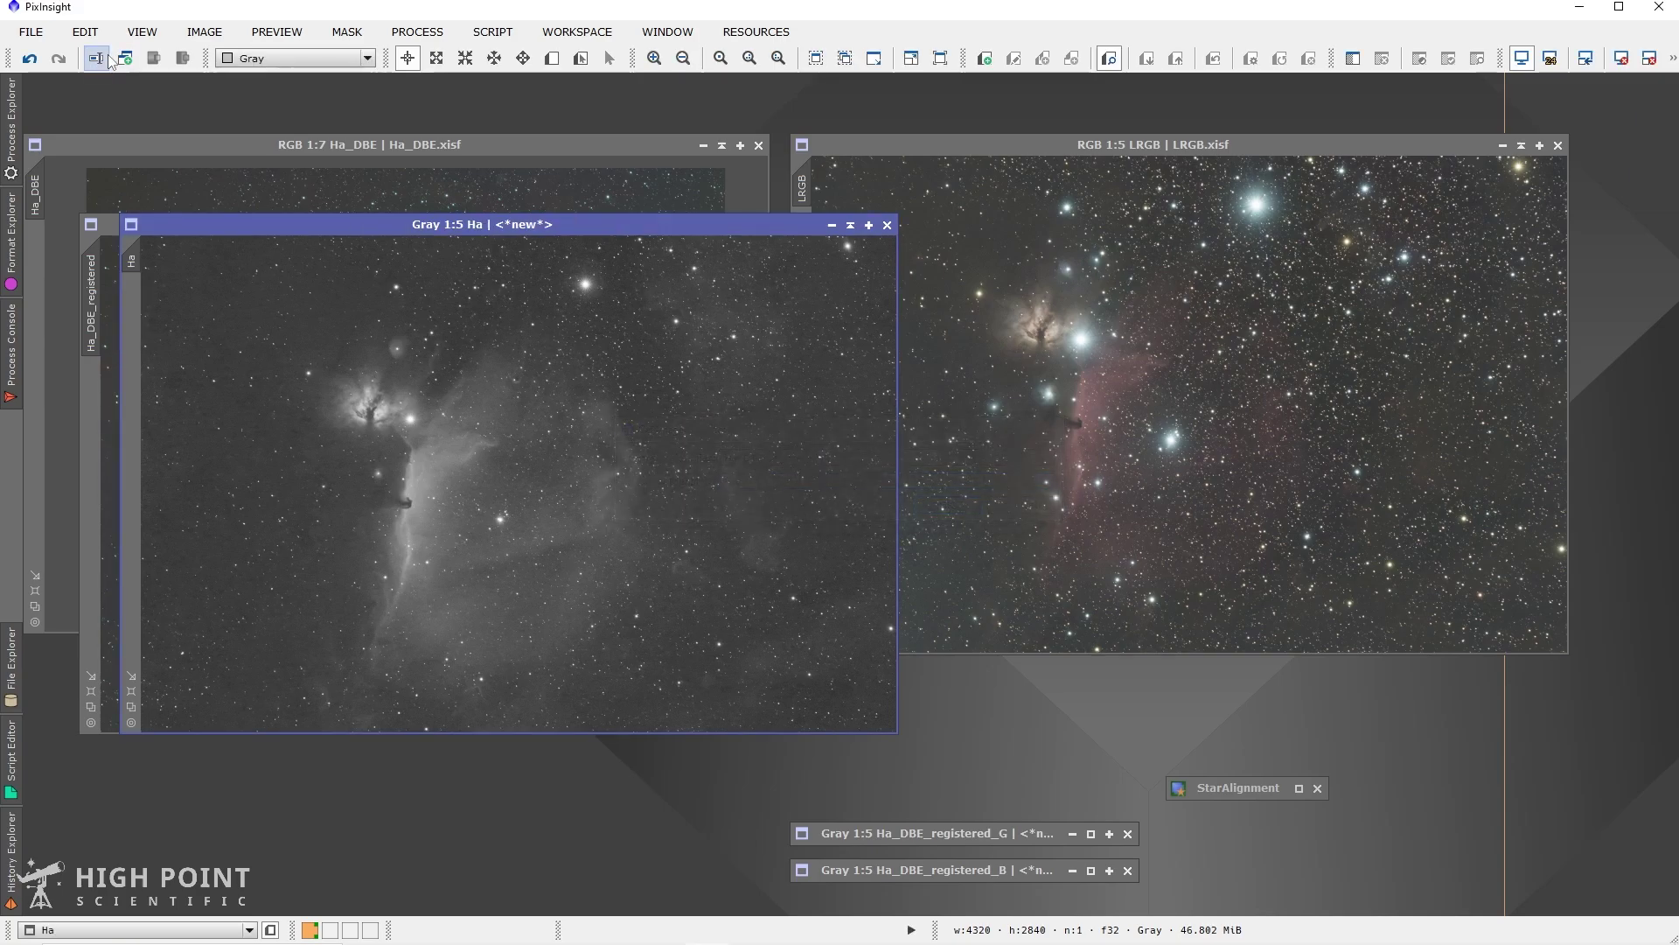
- Split the LRGB image into LRGB_R, LRGB_G and LRGB_B channel images
click(1224, 286)
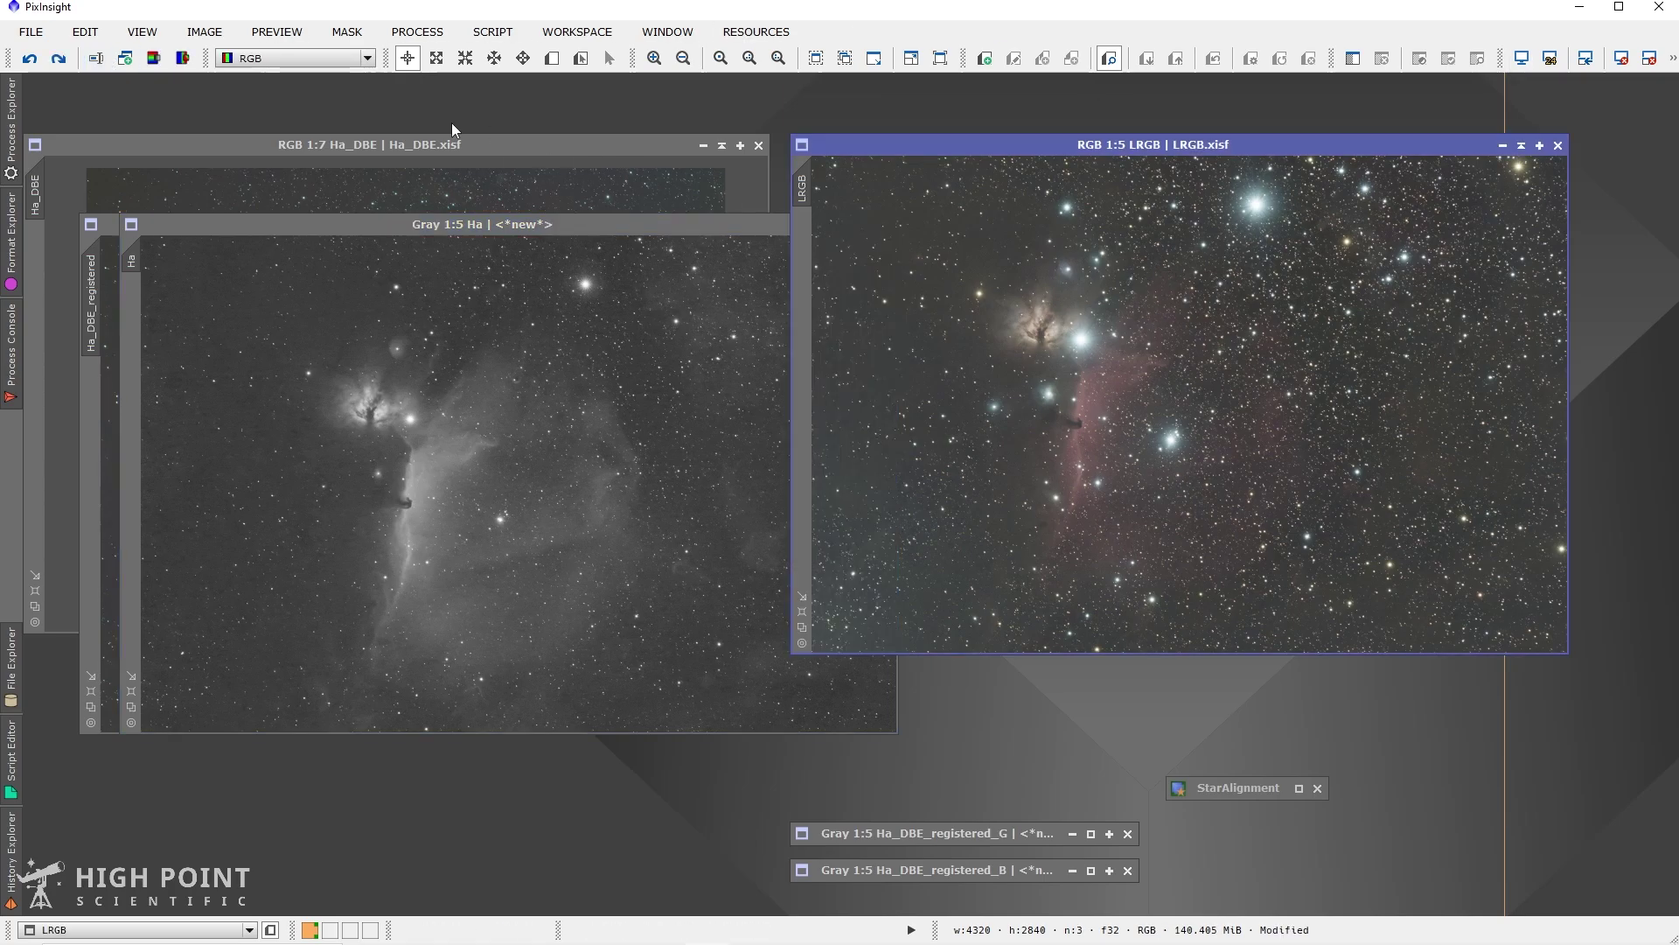
click(183, 58)
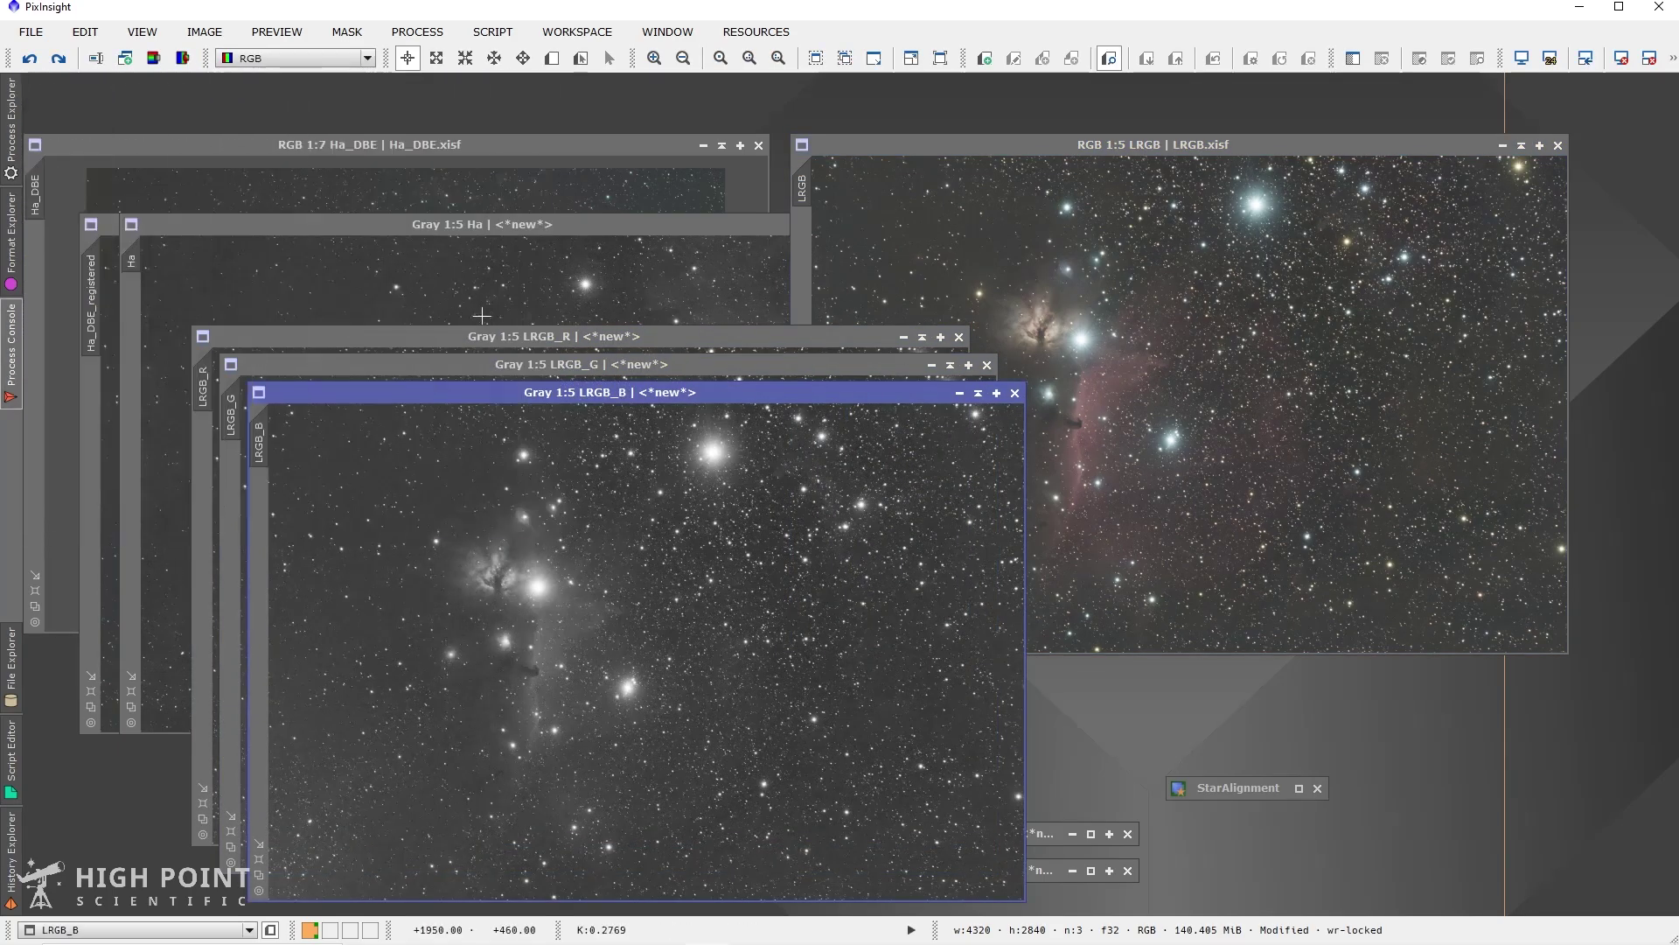
drag(597, 337, 957, 210)
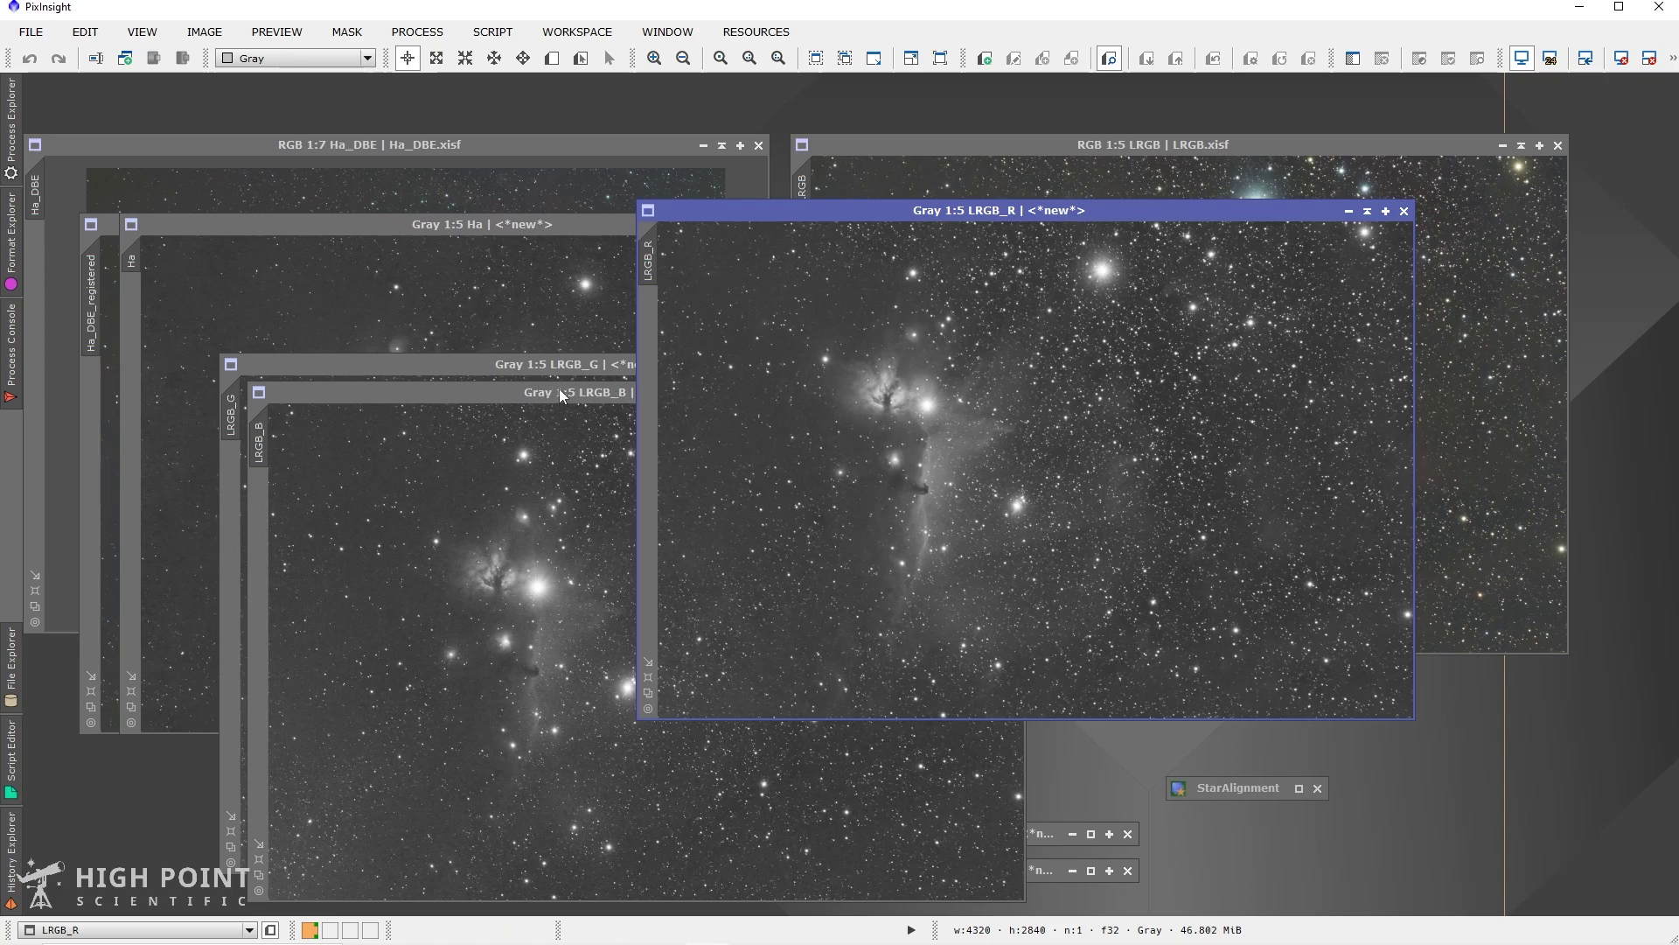
- Minimize LRGB_G and LRGB_B, move them lower, and bring LRGB_R to front
click(561, 392)
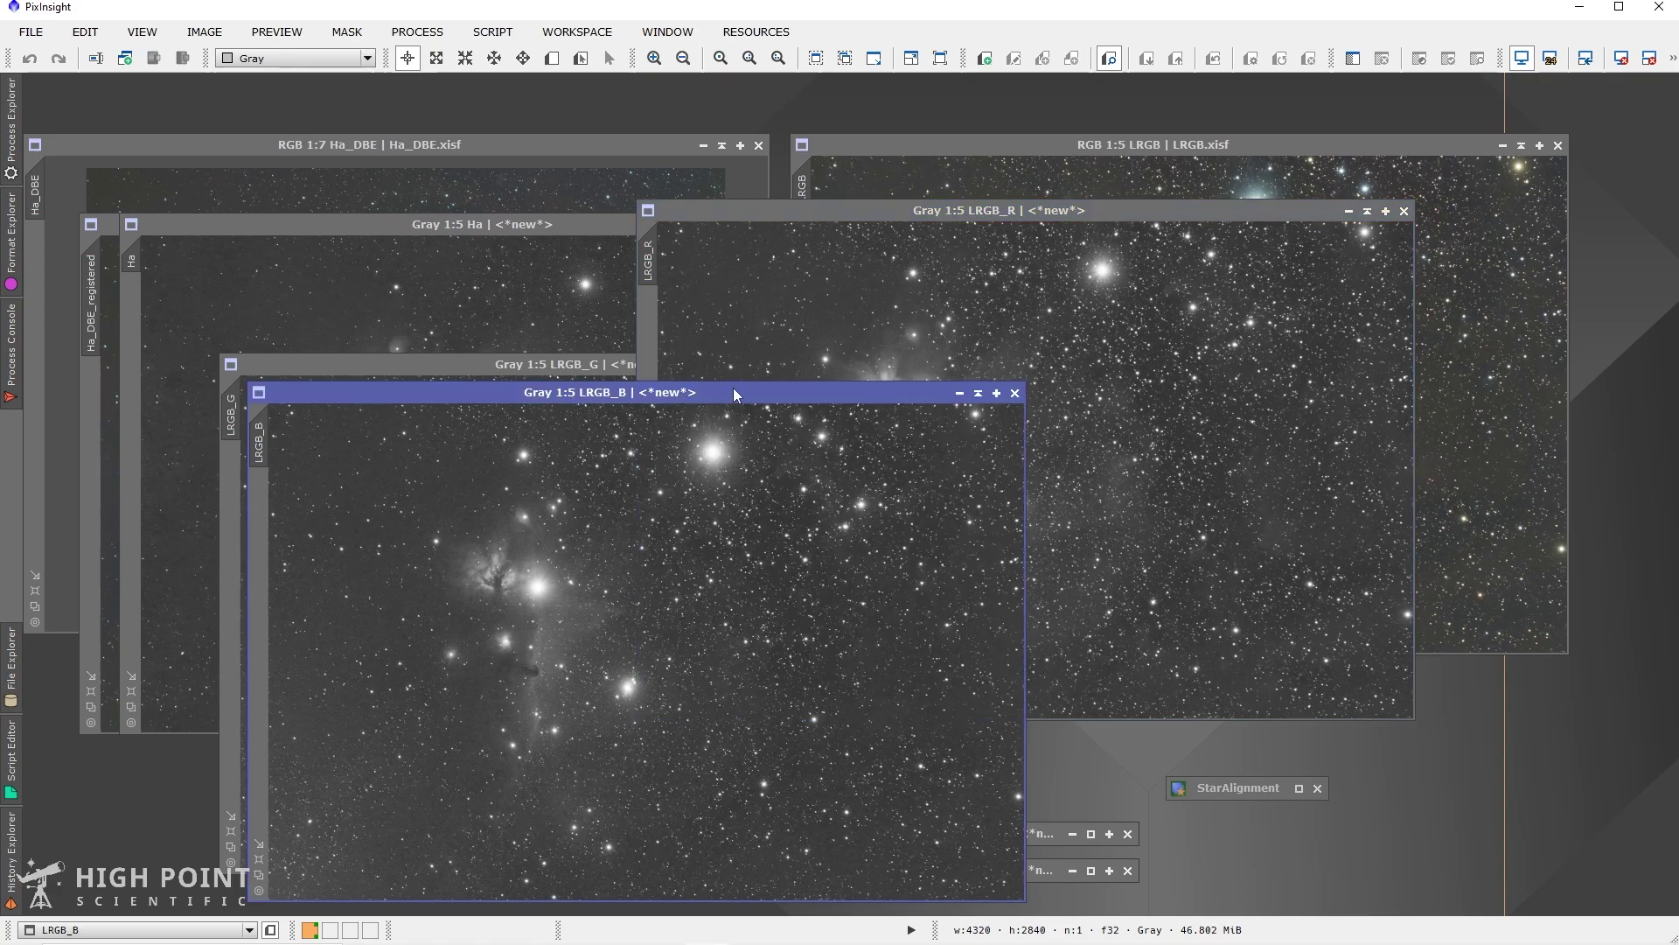
click(955, 393)
click(932, 365)
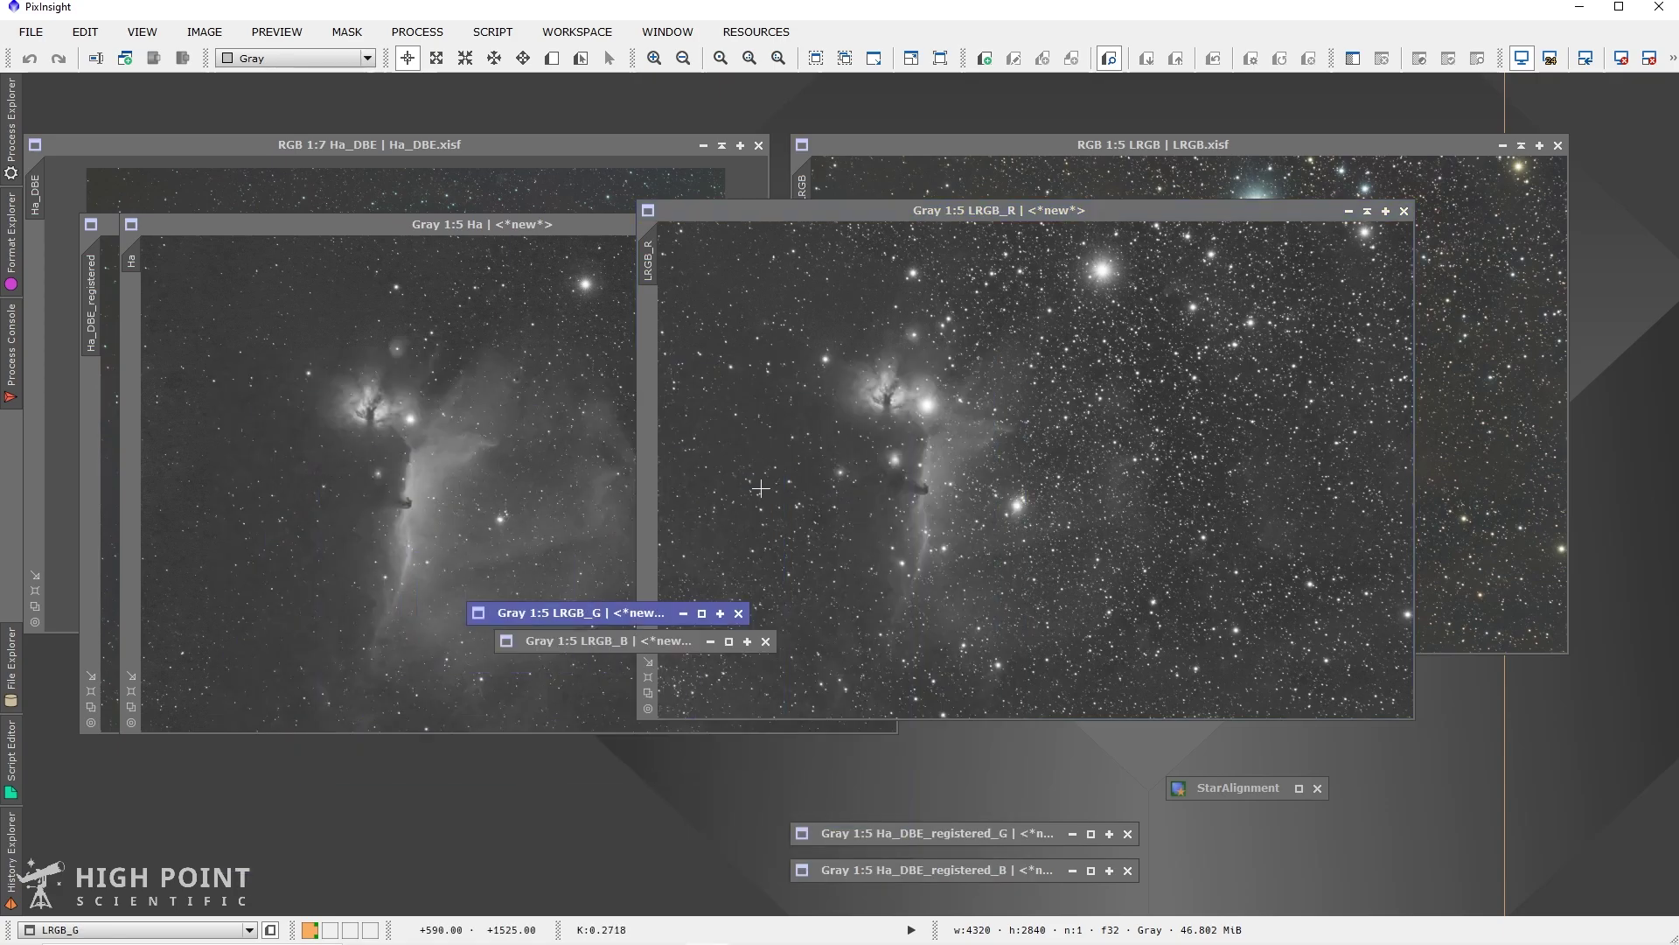
drag(581, 615, 574, 781)
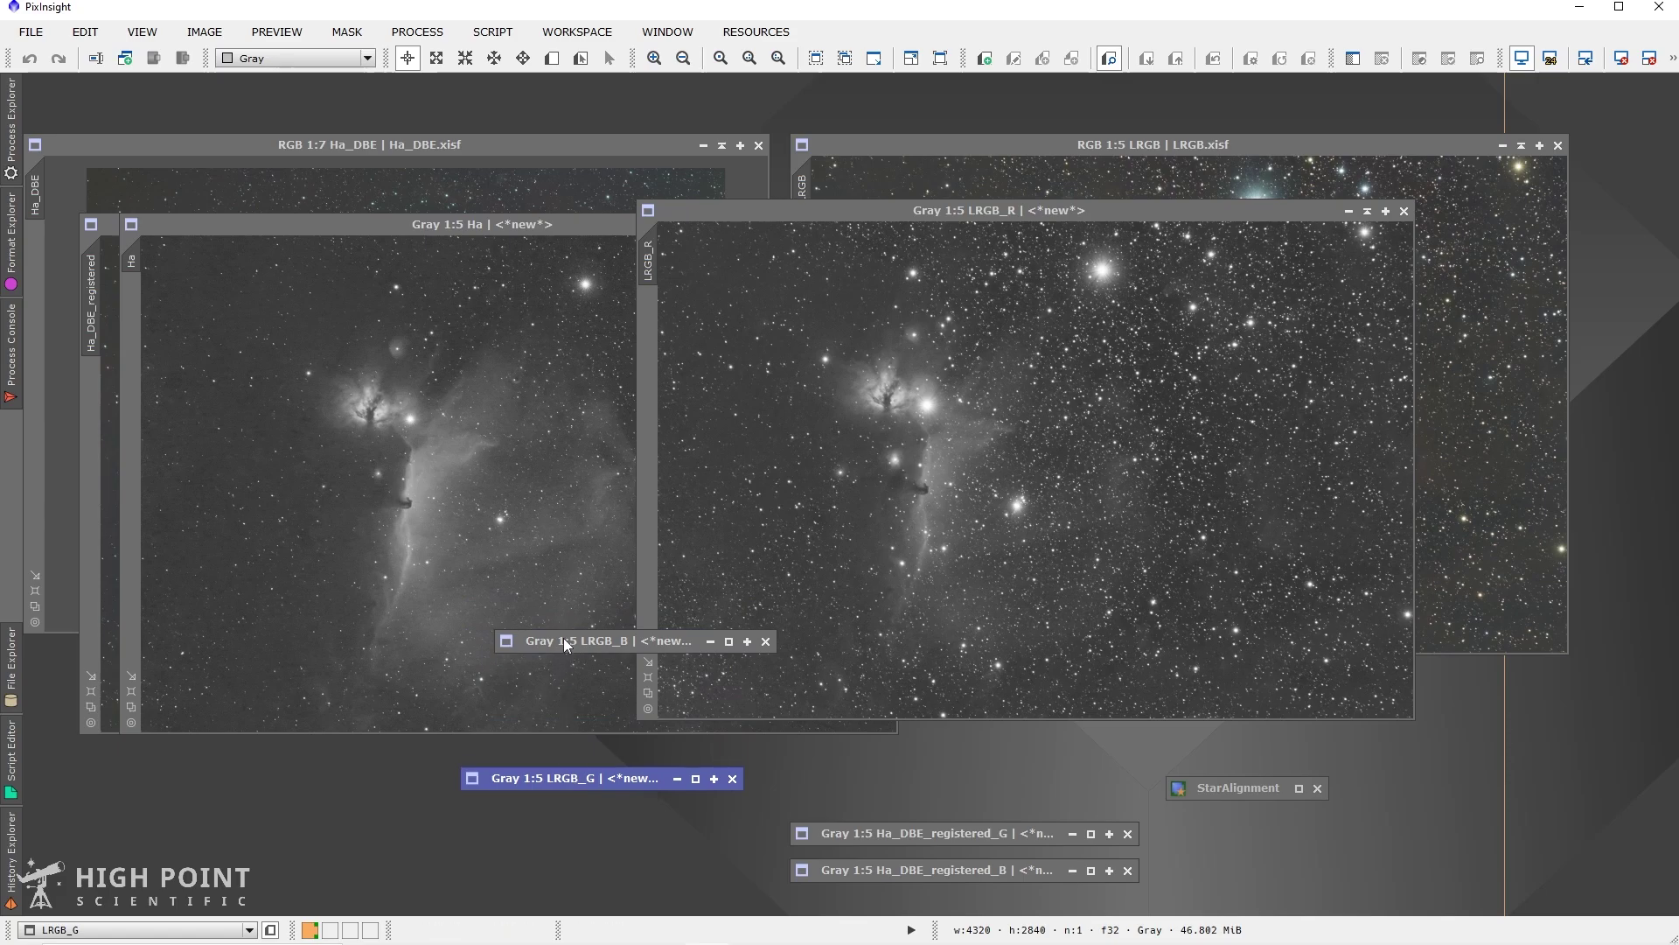
drag(565, 643, 543, 814)
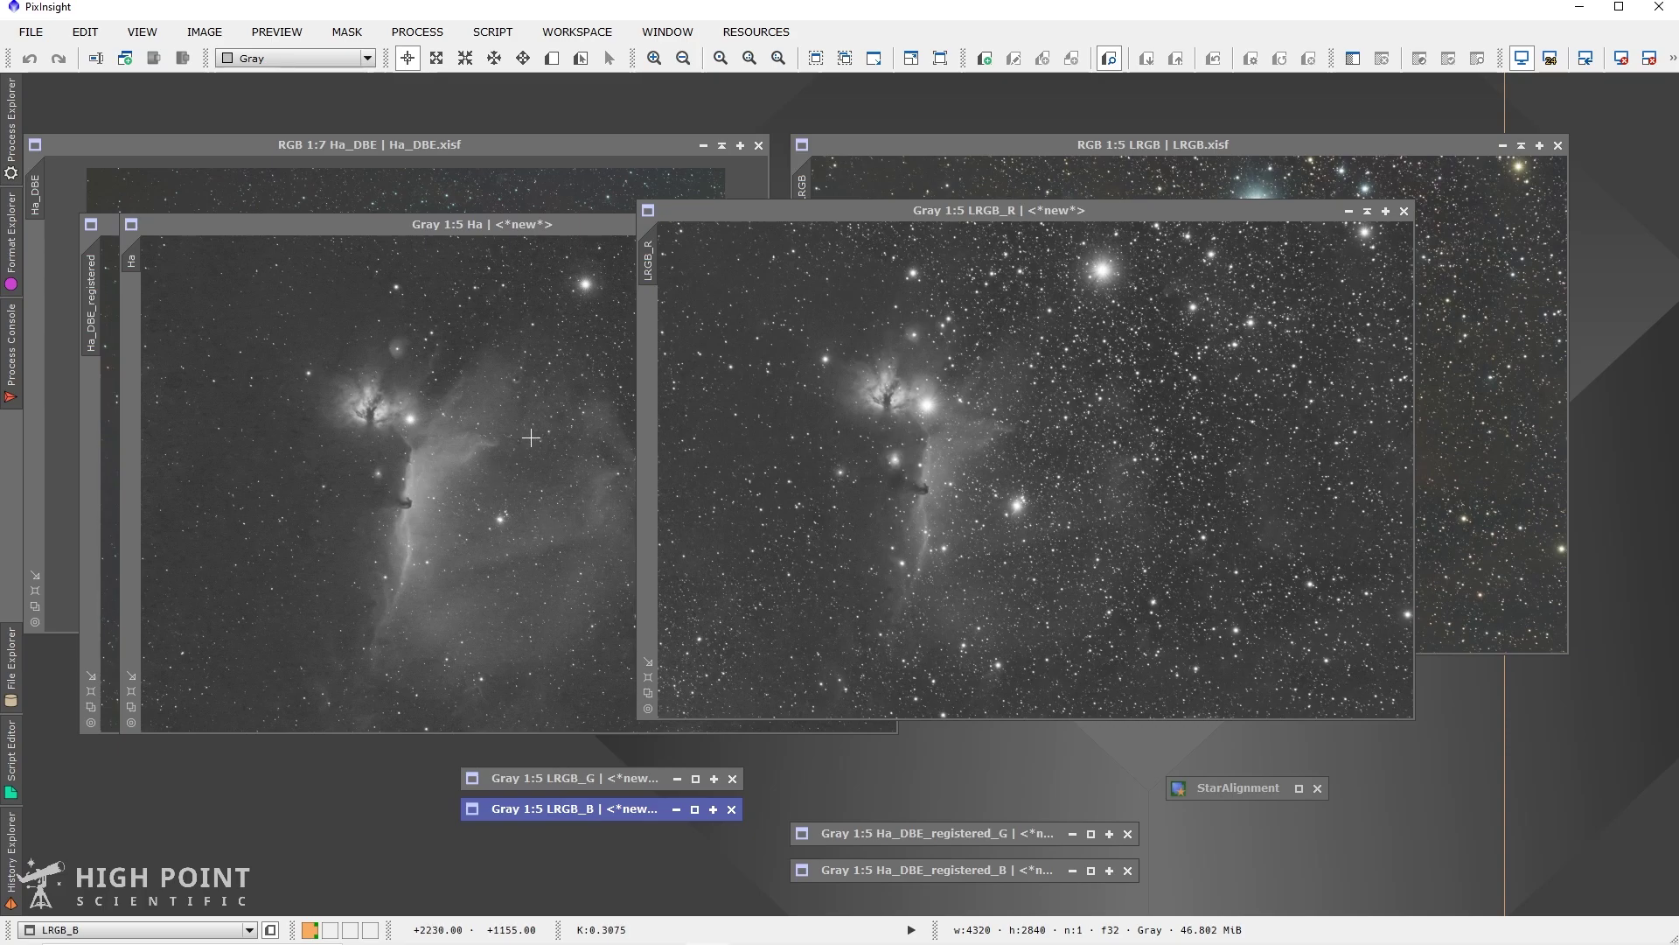
click(531, 436)
click(978, 439)
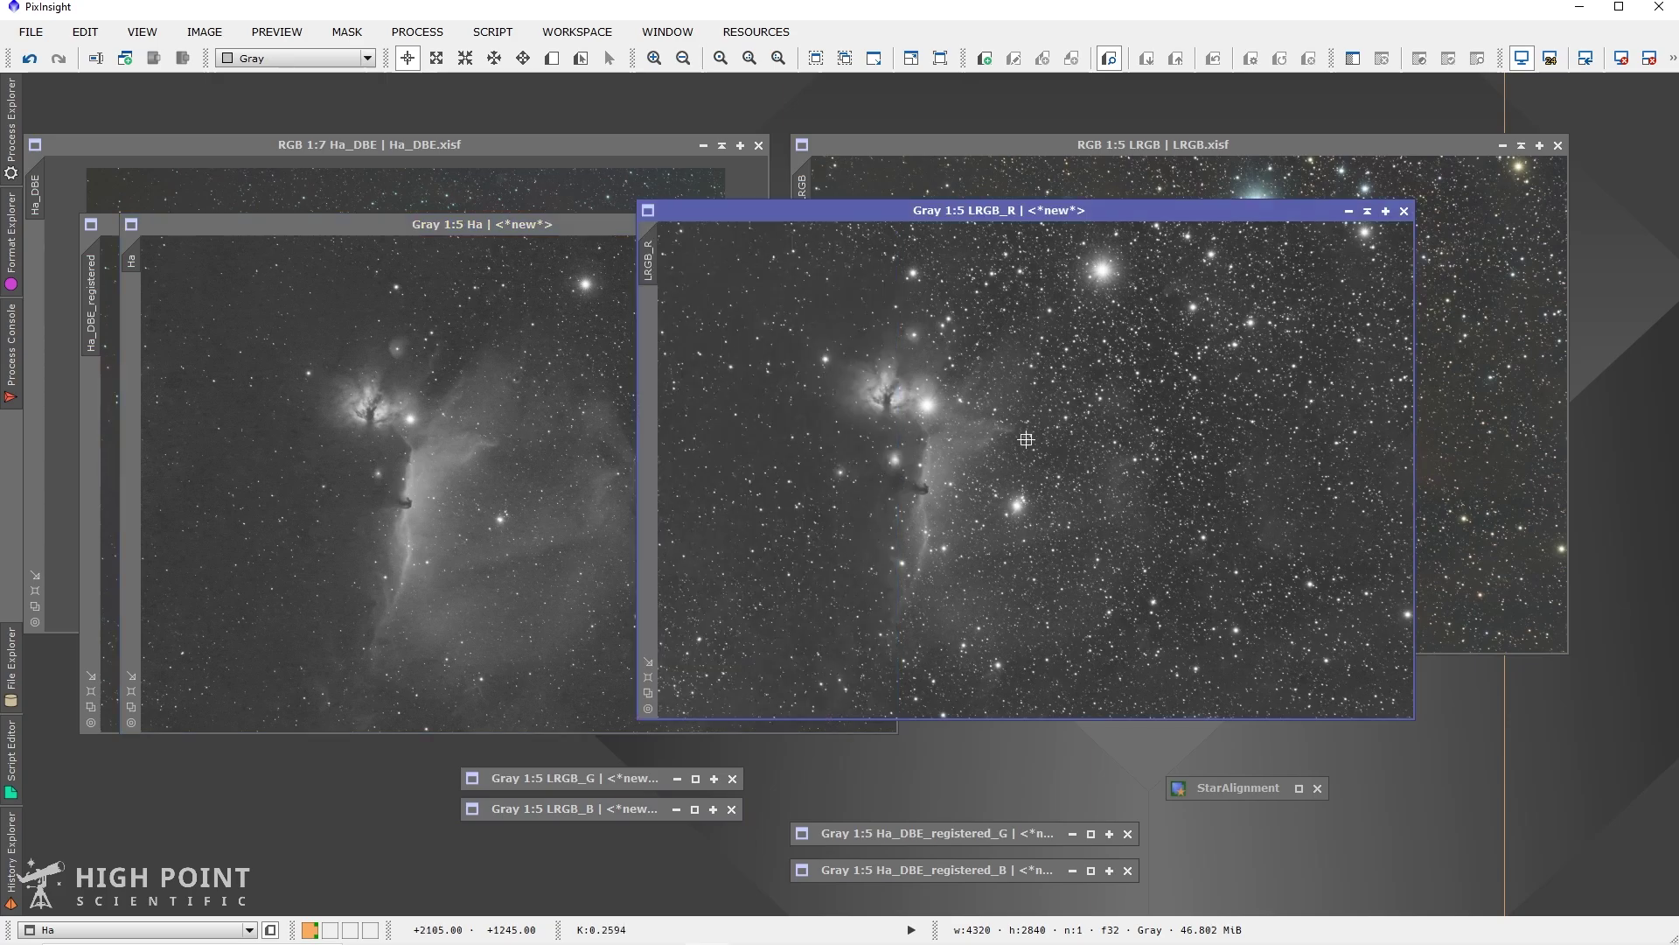
- Apply LinearFit to LRGB_R with Ha as the reference, then close LinearFit
click(417, 32)
mouse_move(549, 19)
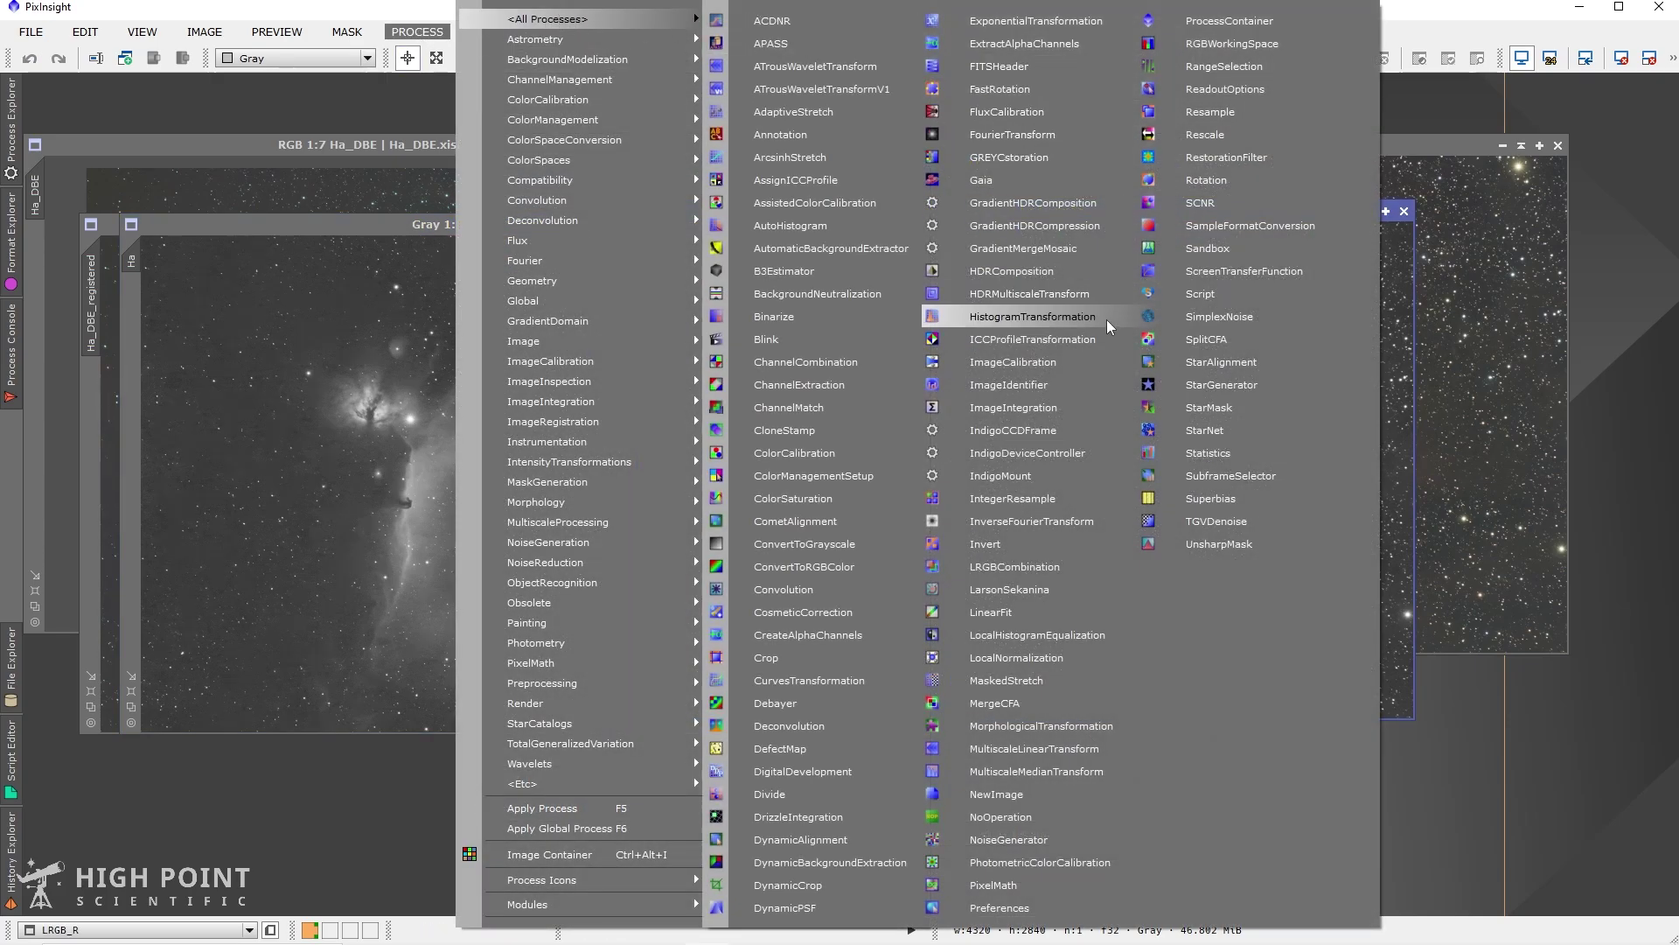
click(1023, 621)
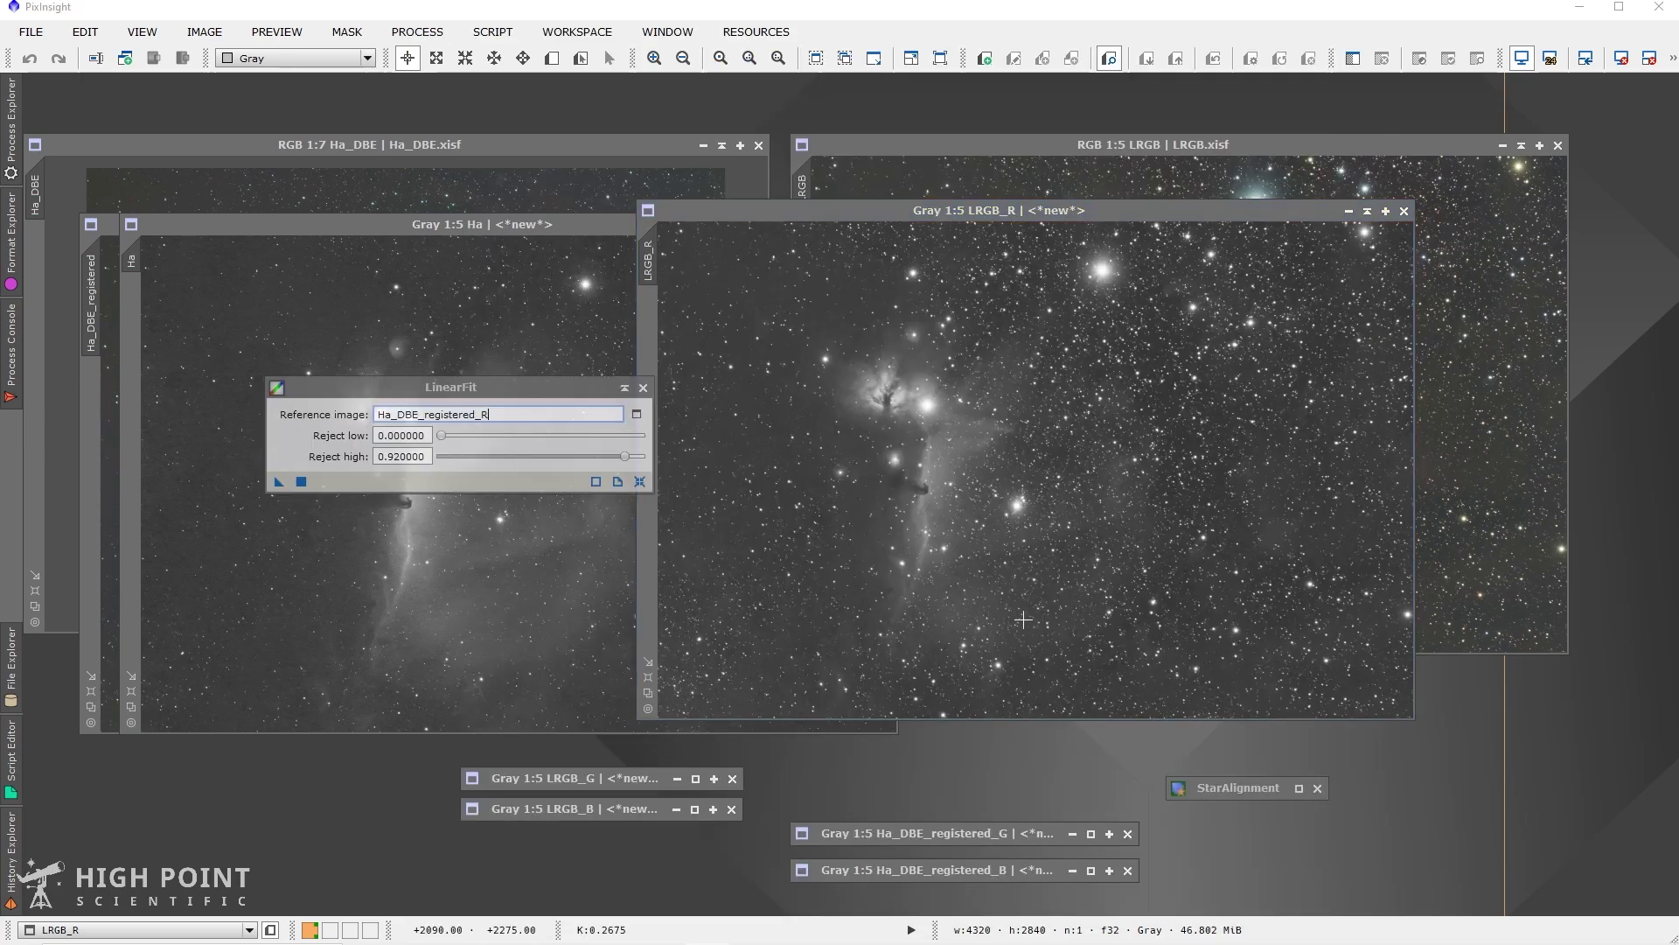
click(637, 413)
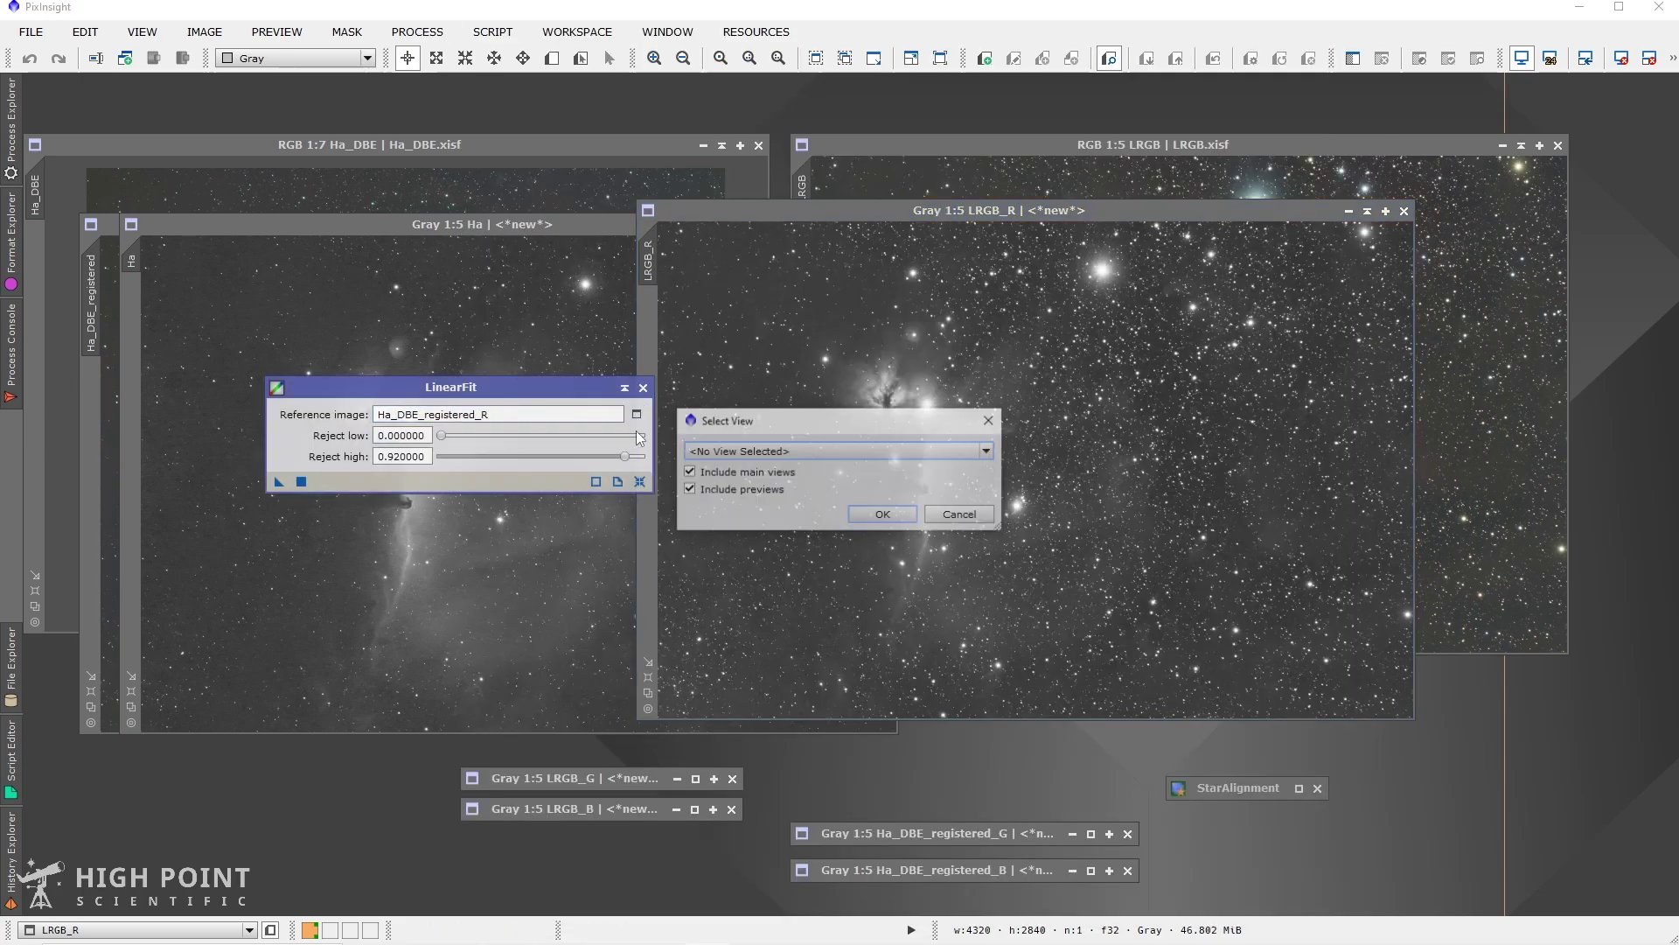
click(840, 451)
click(716, 481)
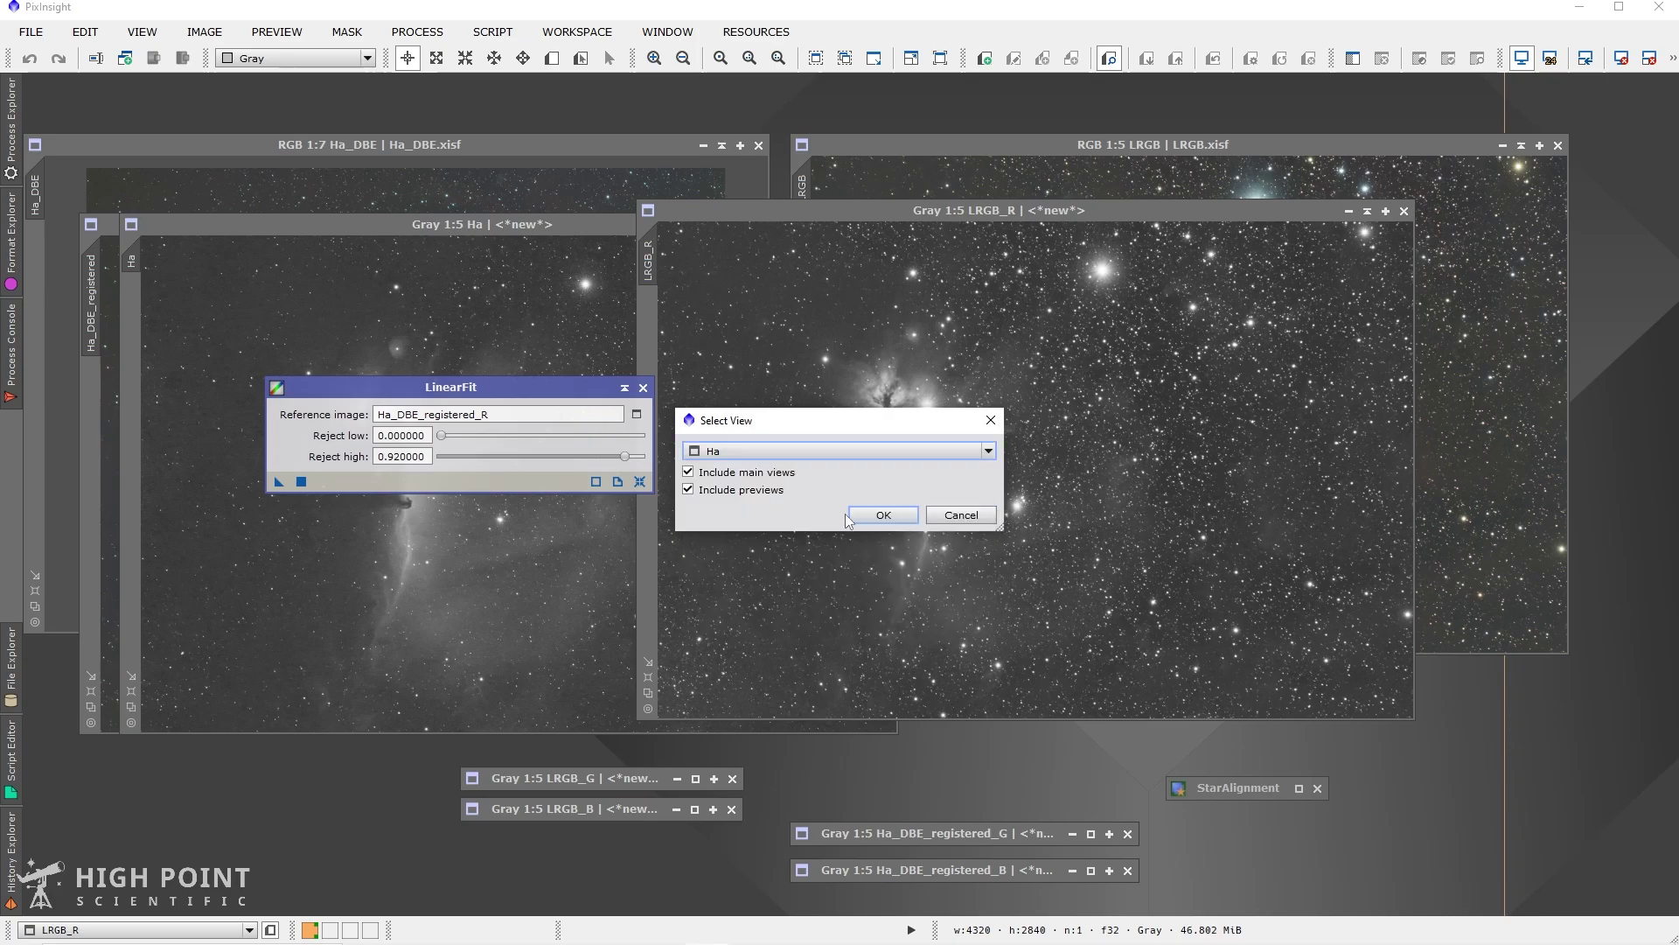
click(859, 507)
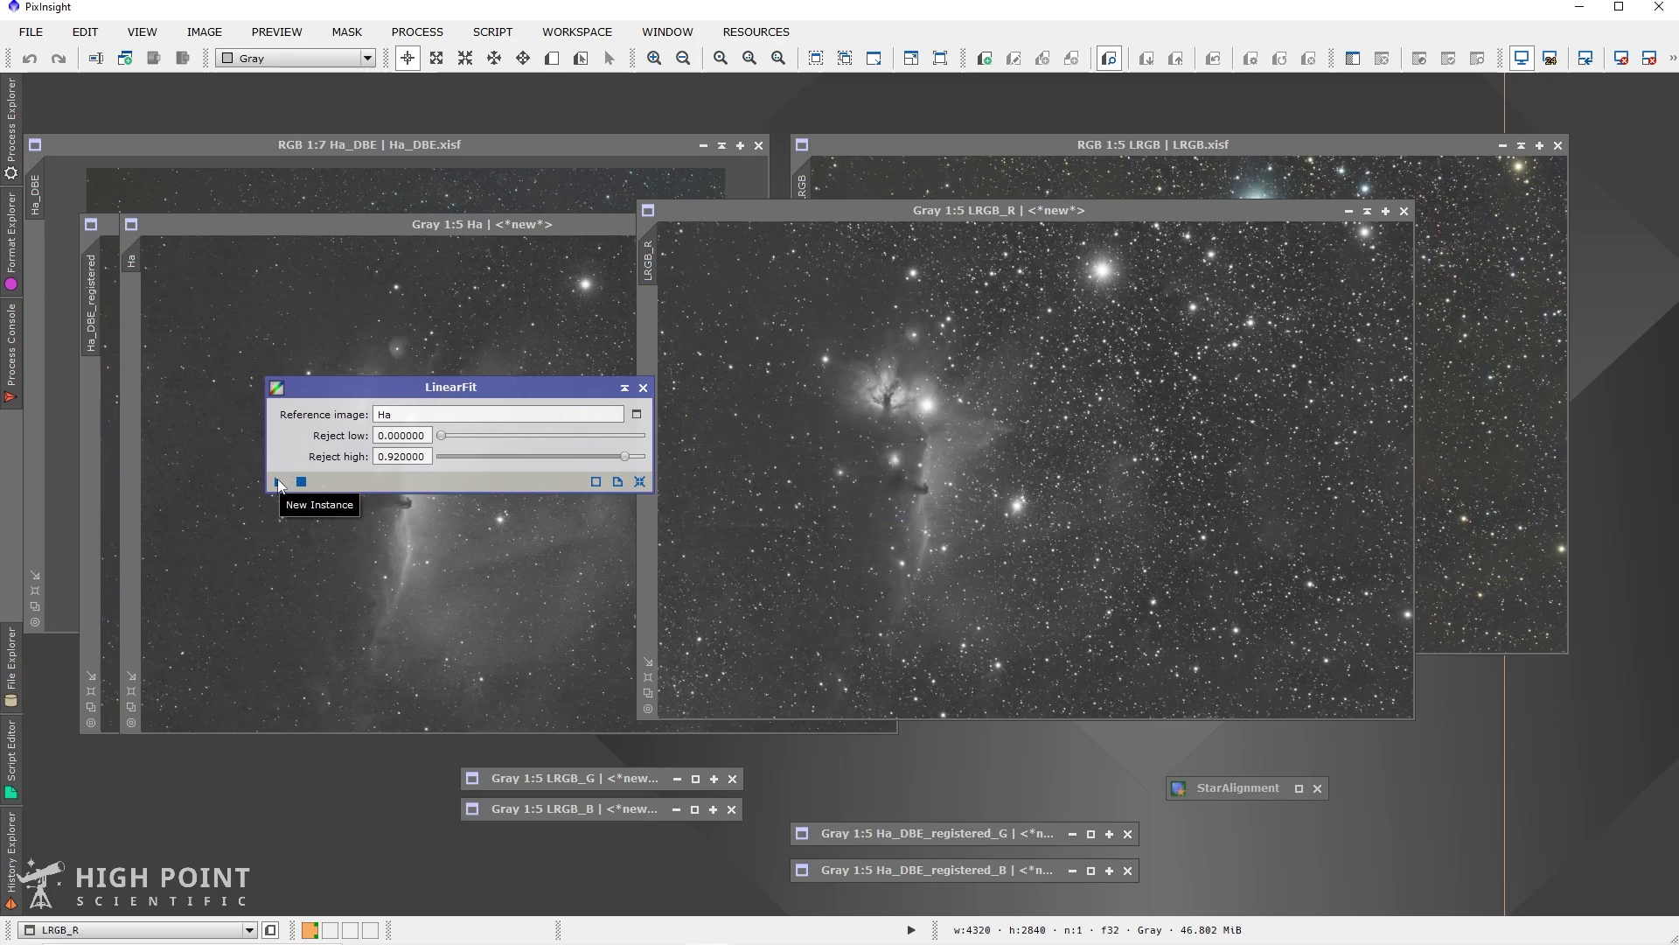
drag(279, 482, 930, 513)
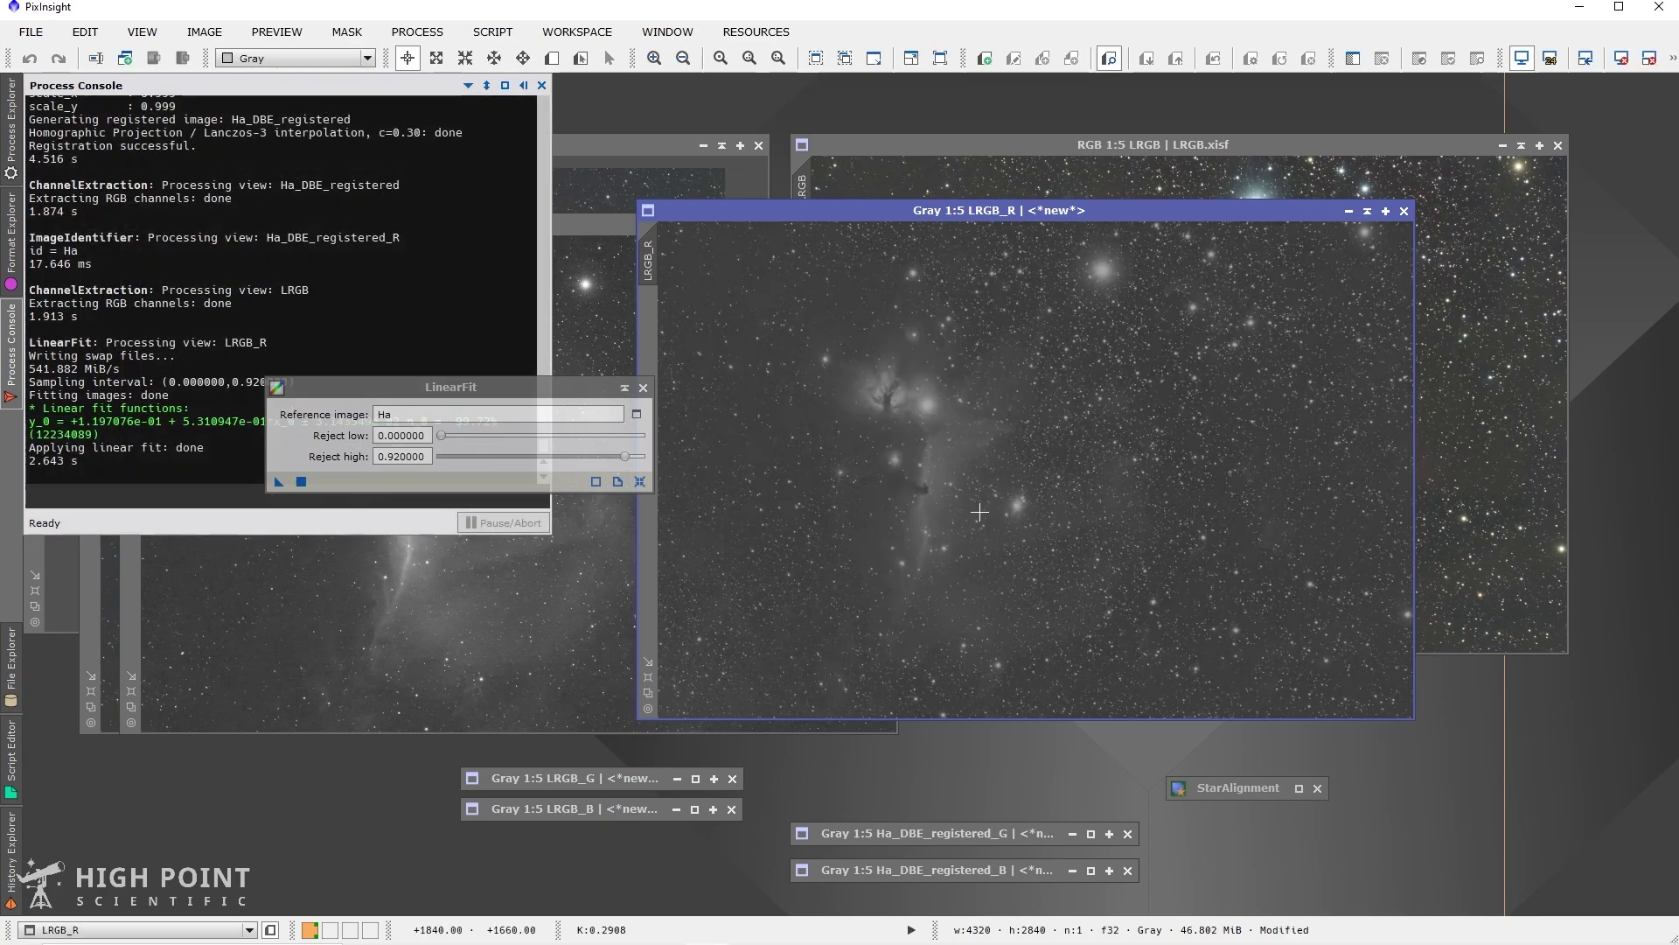
click(643, 390)
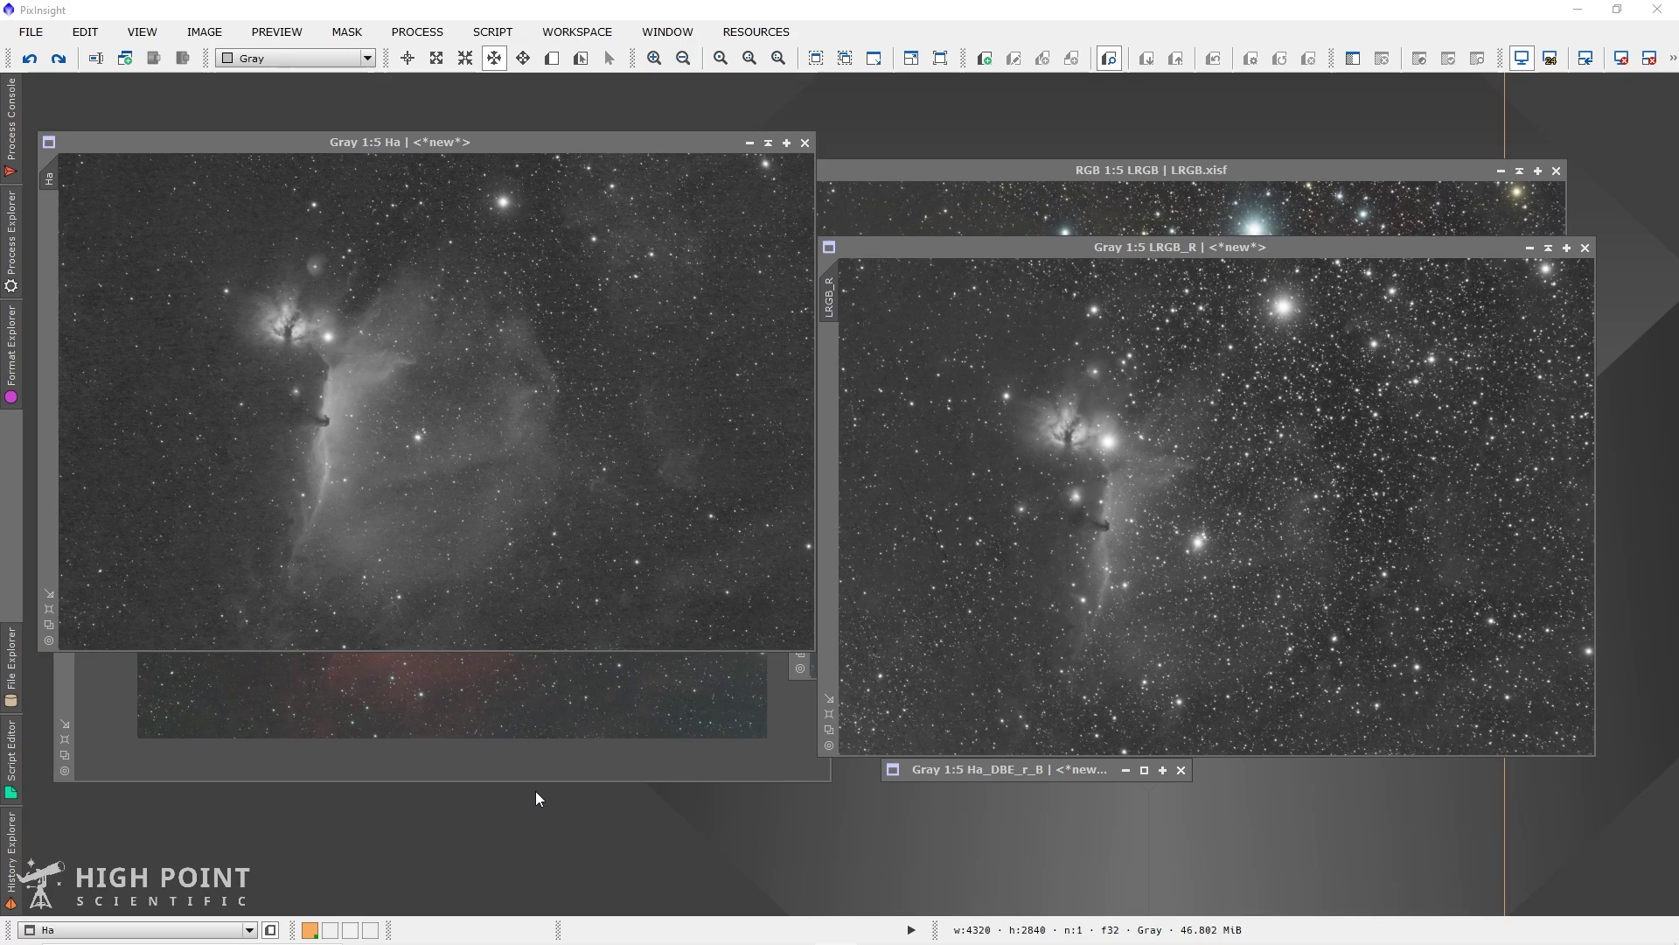
click(503, 387)
click(1347, 440)
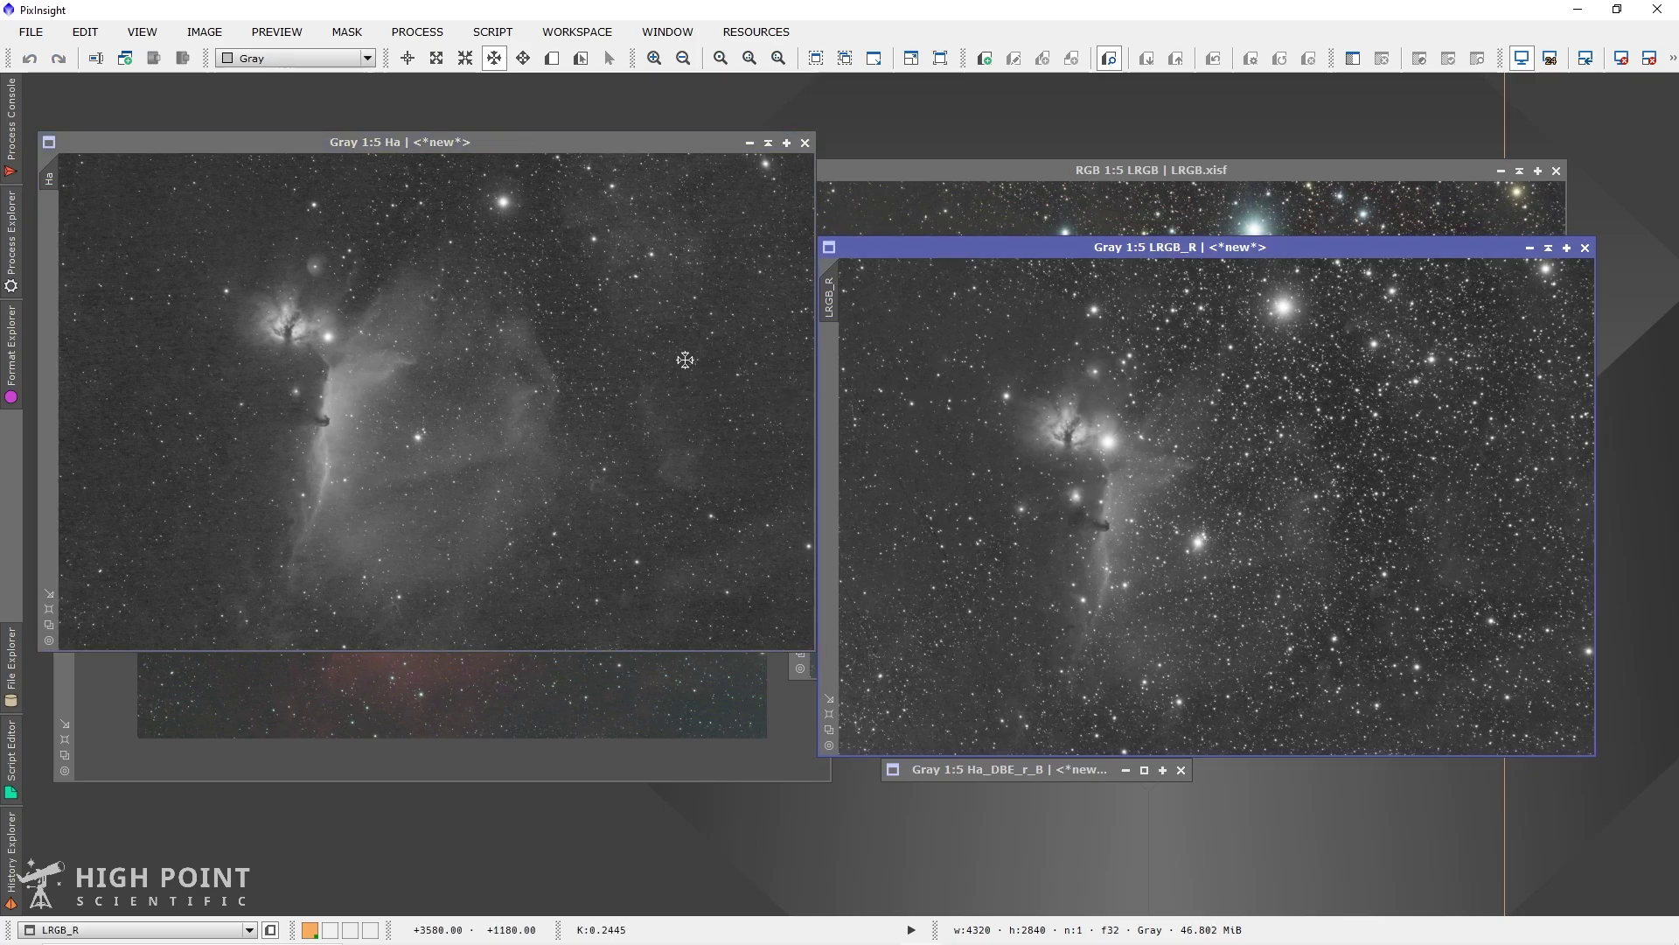
- Enter Ha - Q * (LRGB_R - med(LRGB_R)) in PixelMath and define symbol Q = 0.5
click(417, 32)
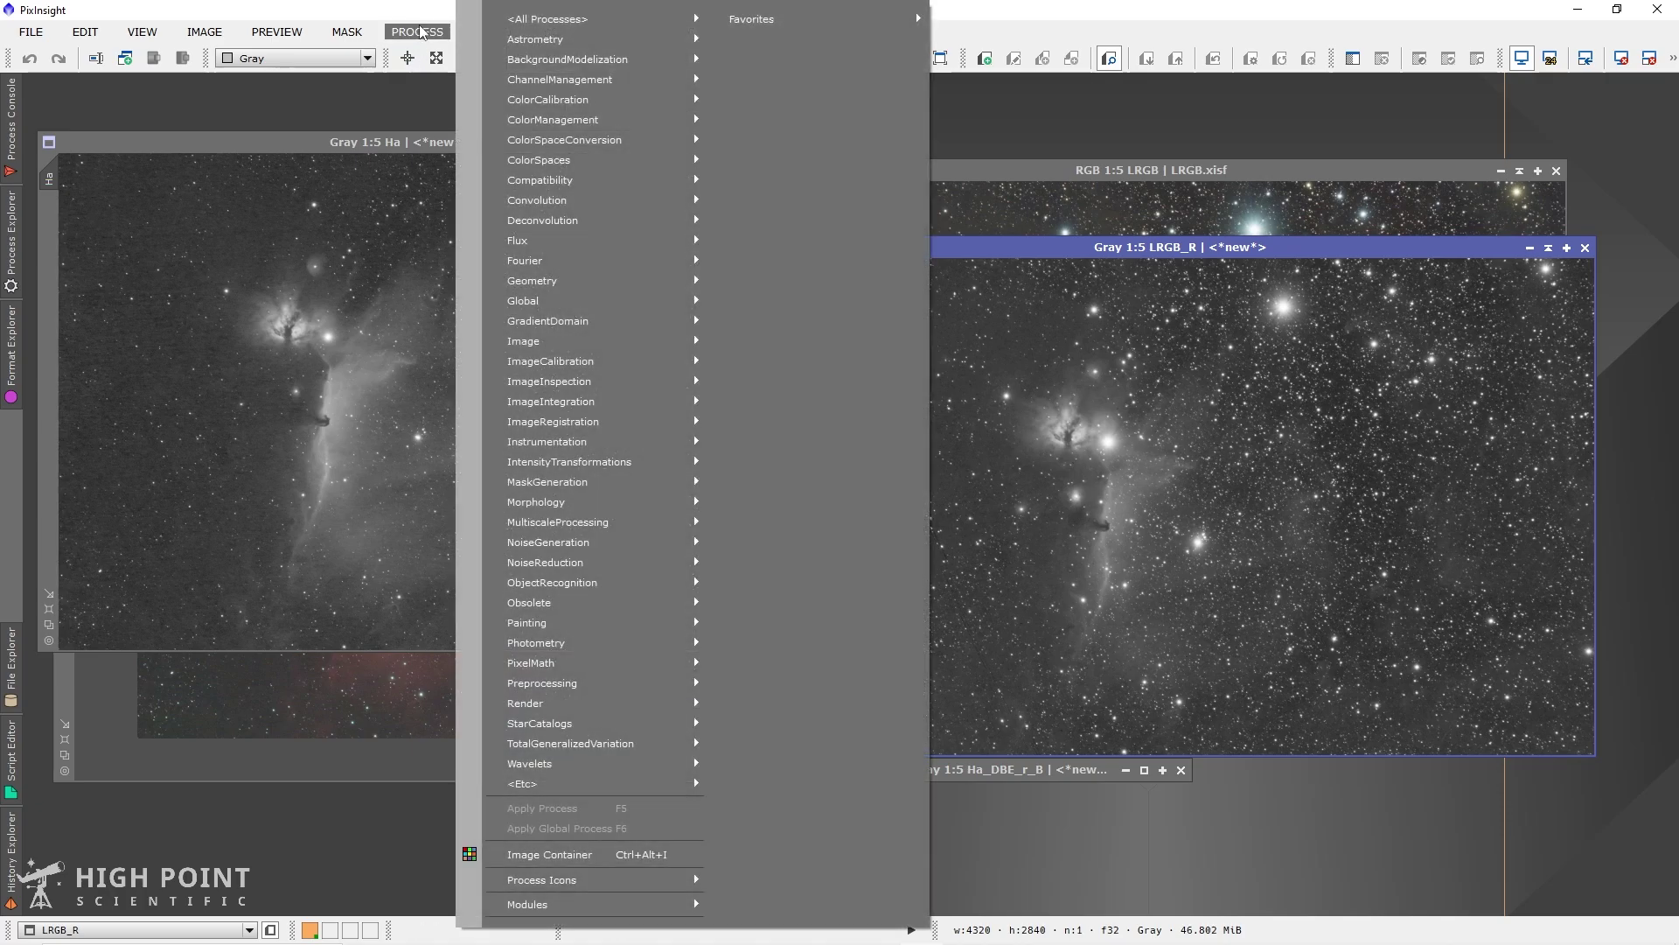
mouse_move(548, 19)
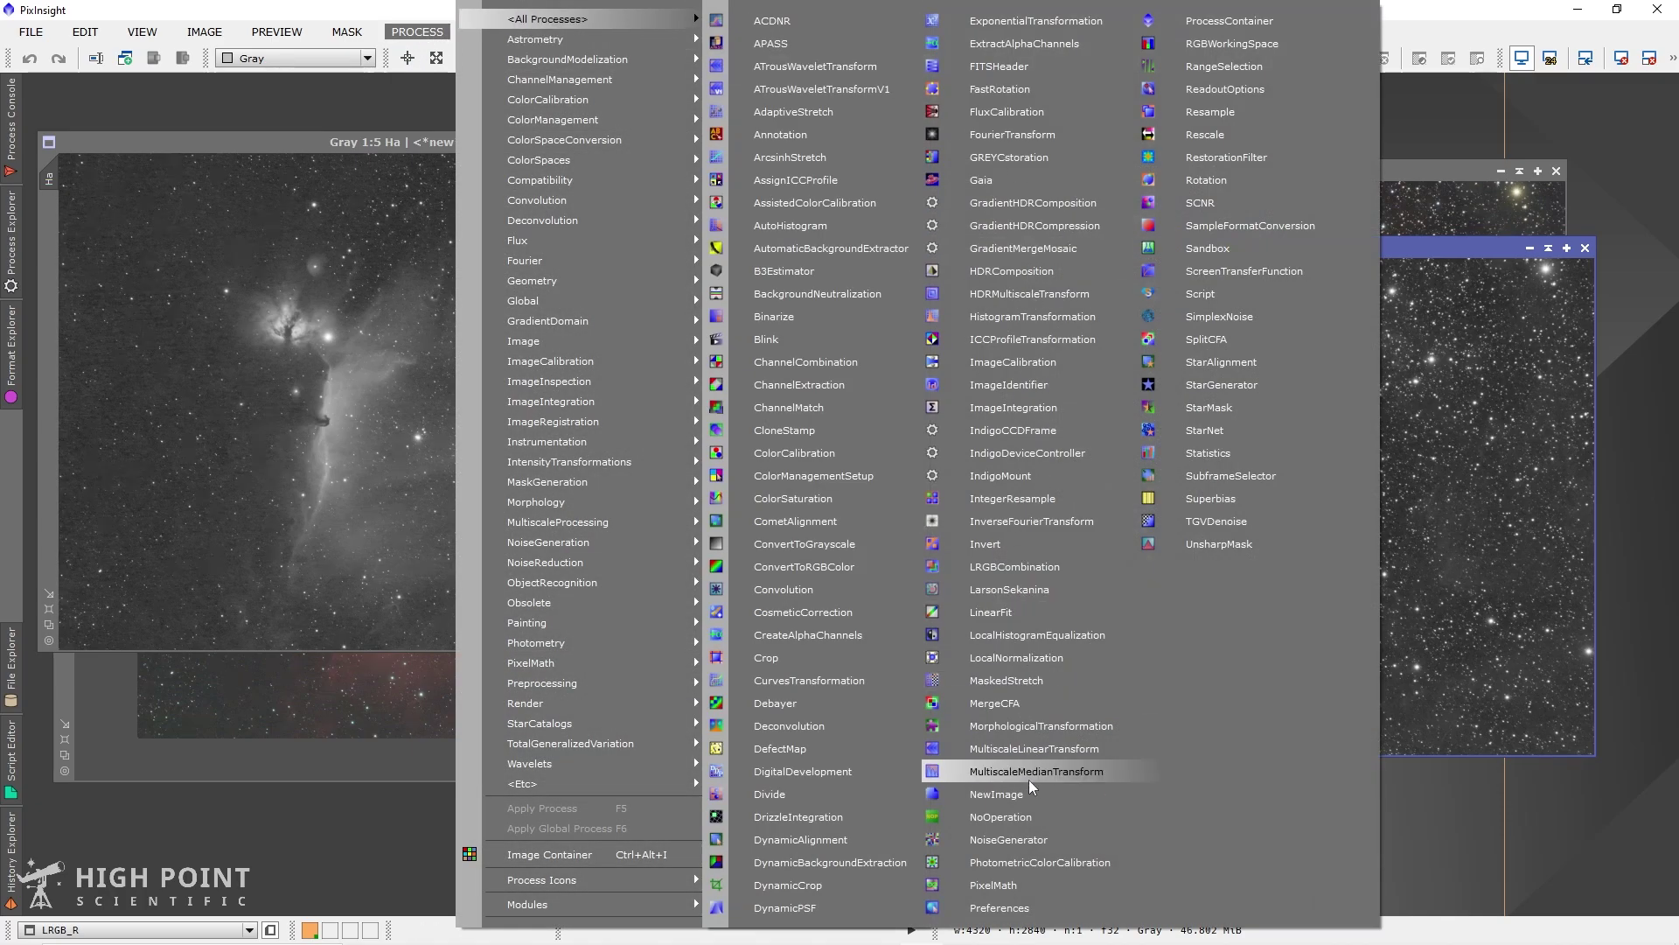
click(1048, 892)
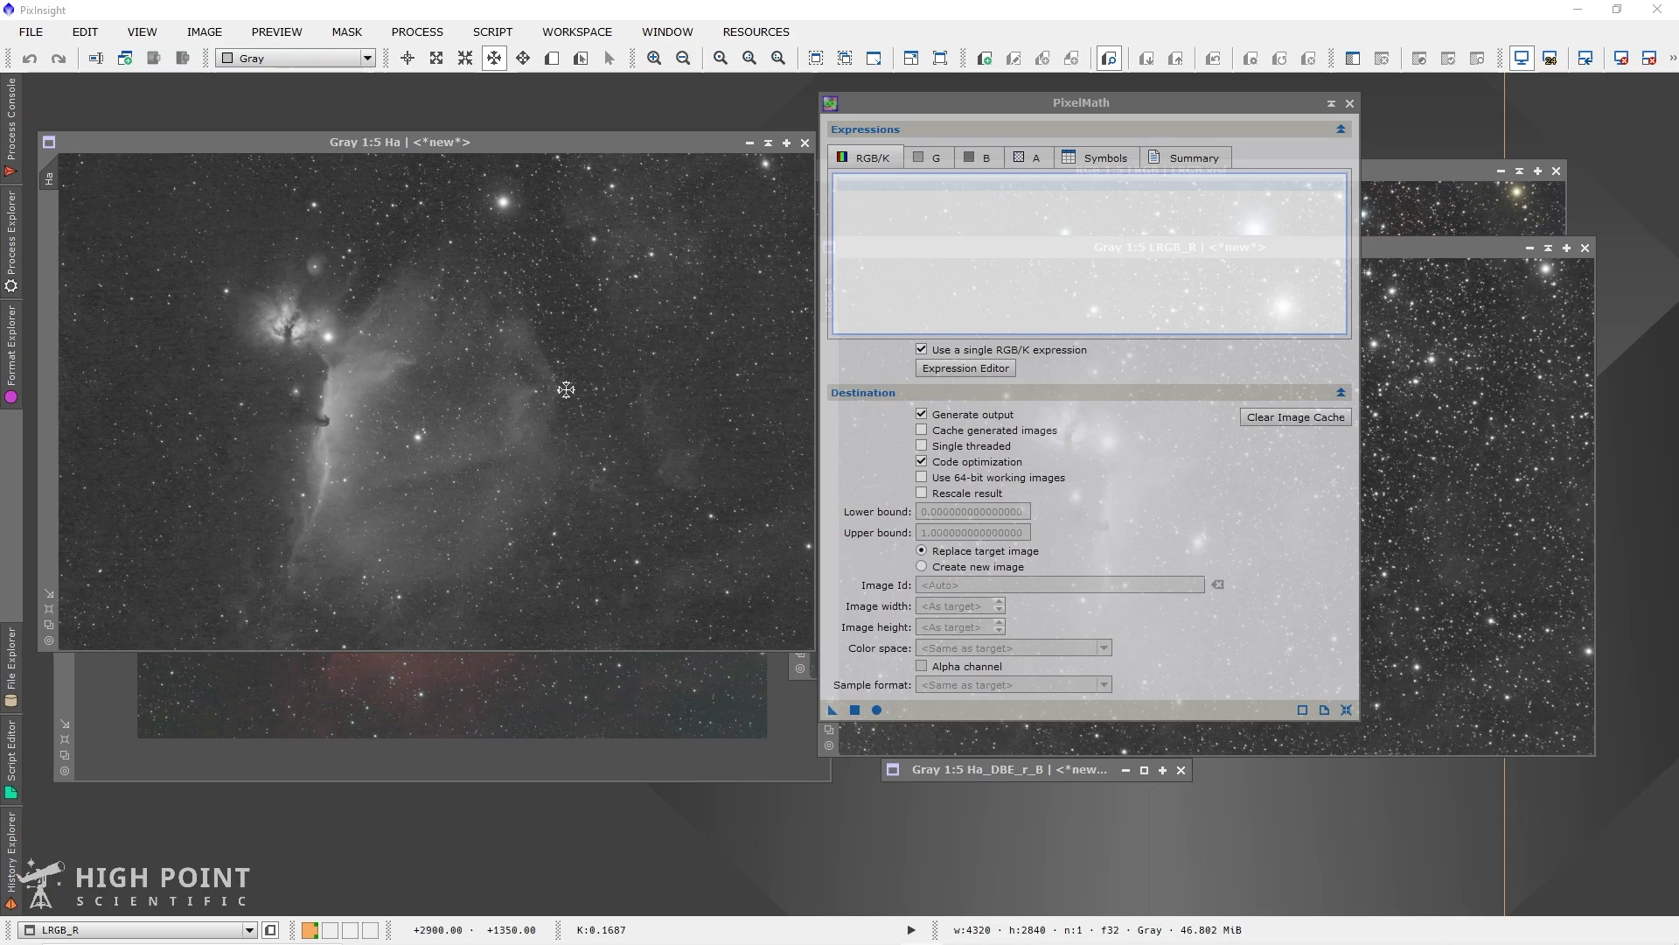
drag(993, 101, 647, 400)
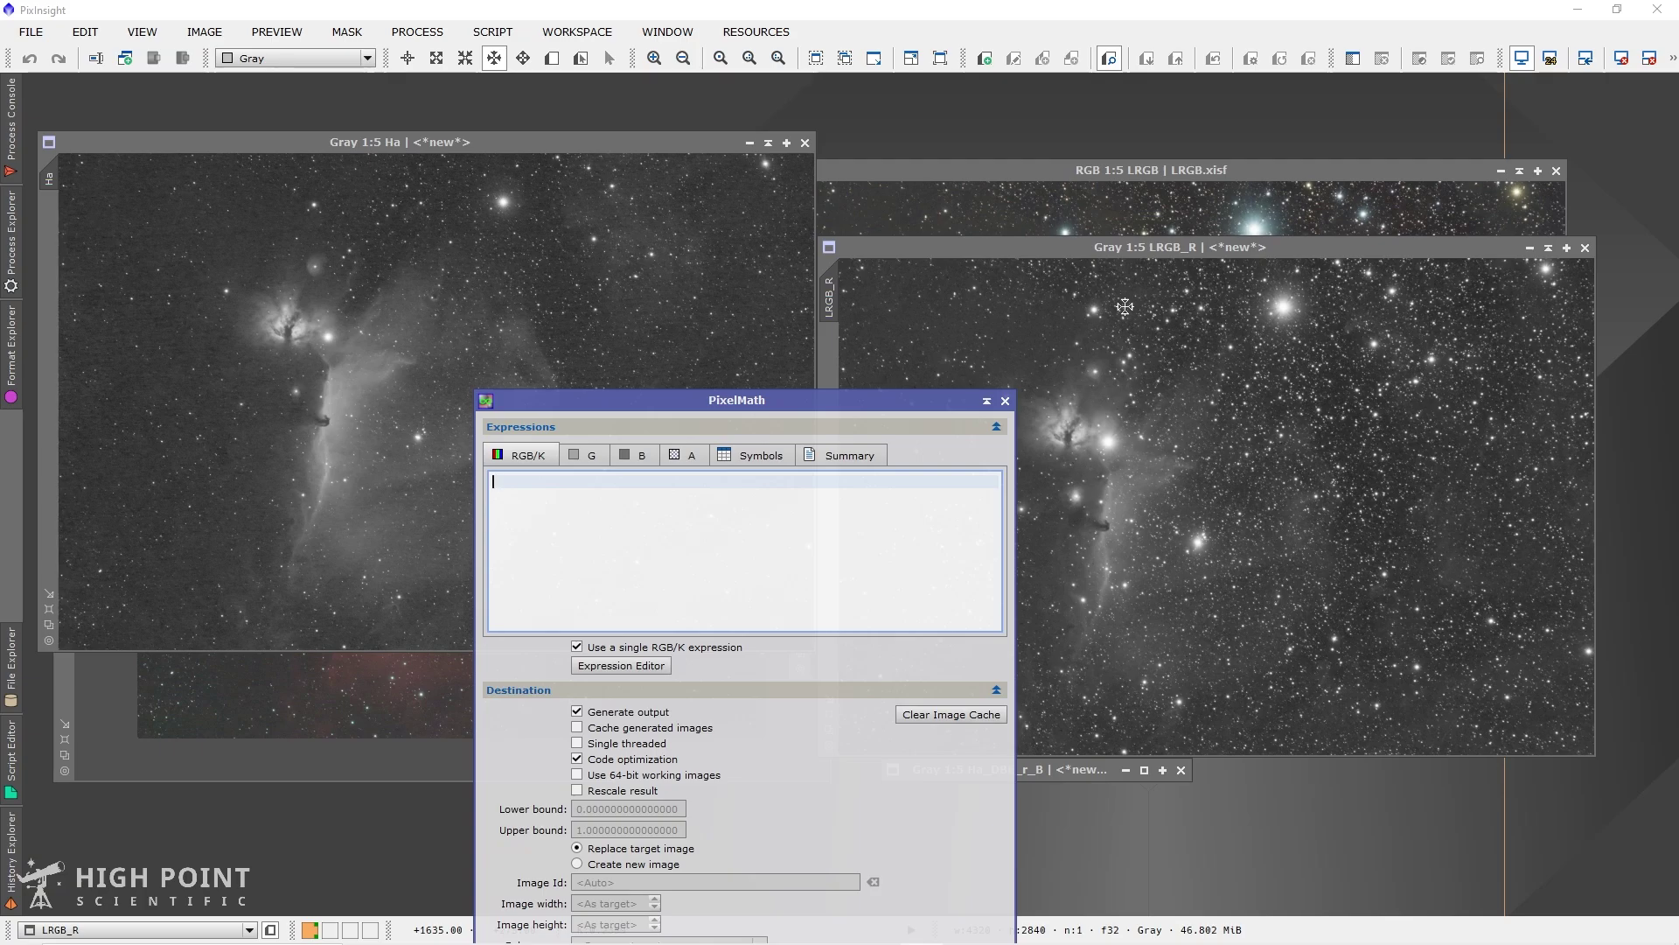
drag(700, 399, 812, 238)
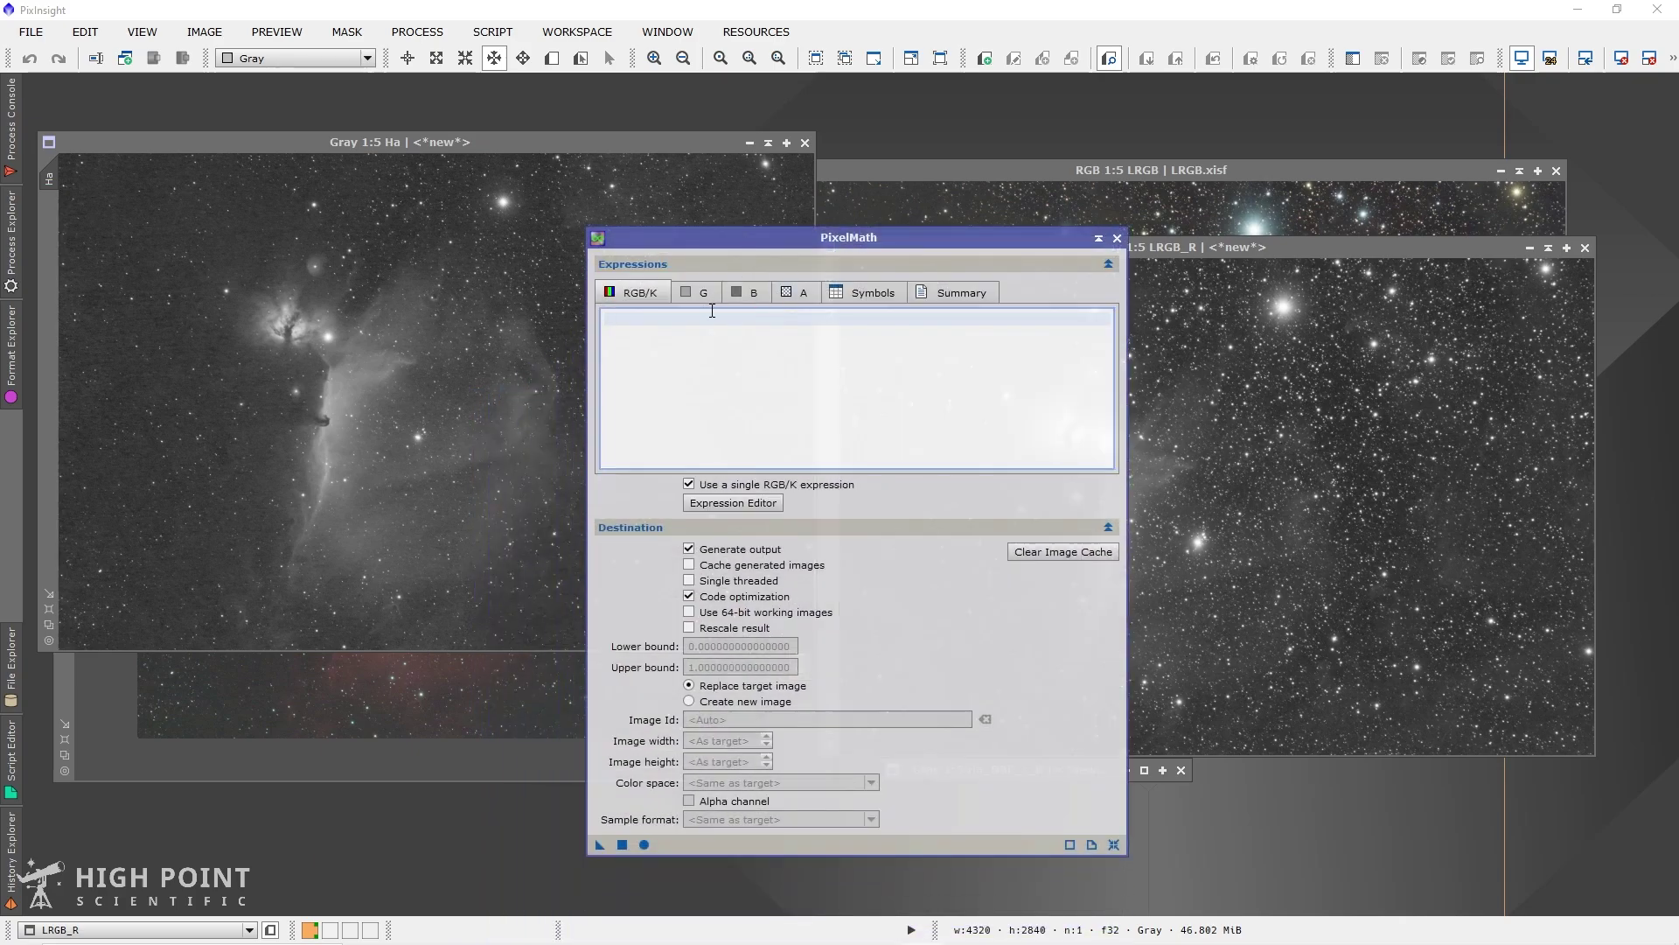
text(Ha -)
text( Q * (LRGB_R - med(LR)
text(GB_)
text(R))
text())
click(895, 290)
text(Q =)
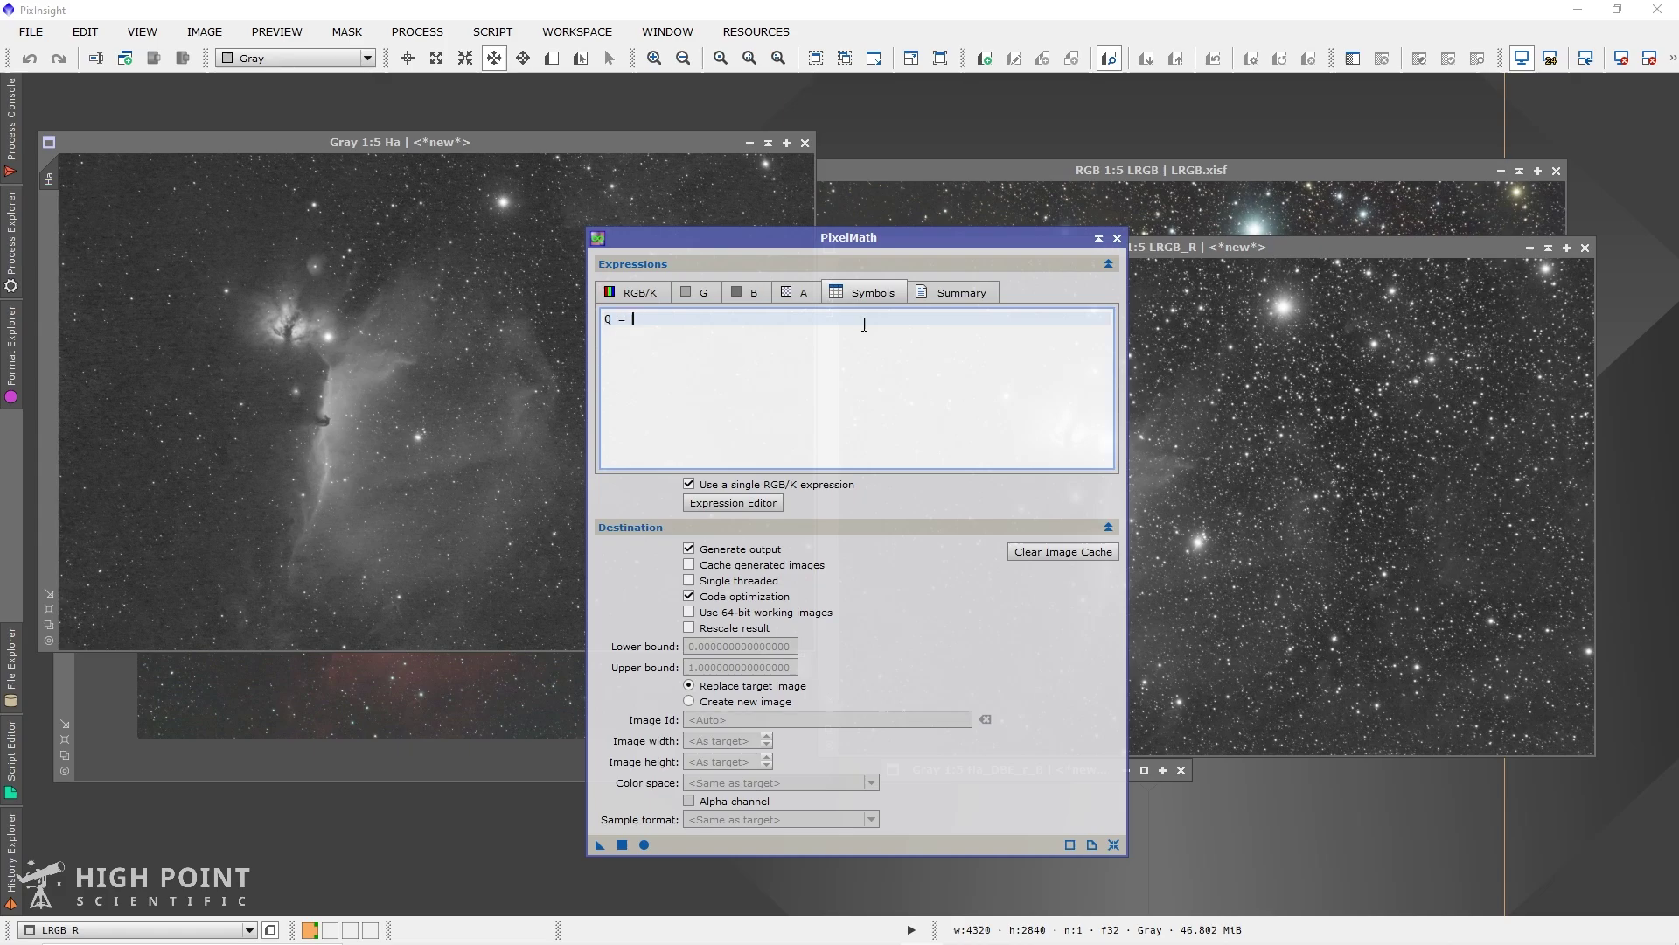
text(0.5)
- Apply the star-subtraction expression to the Ha image and zoom in to inspect it
drag(600, 845, 448, 473)
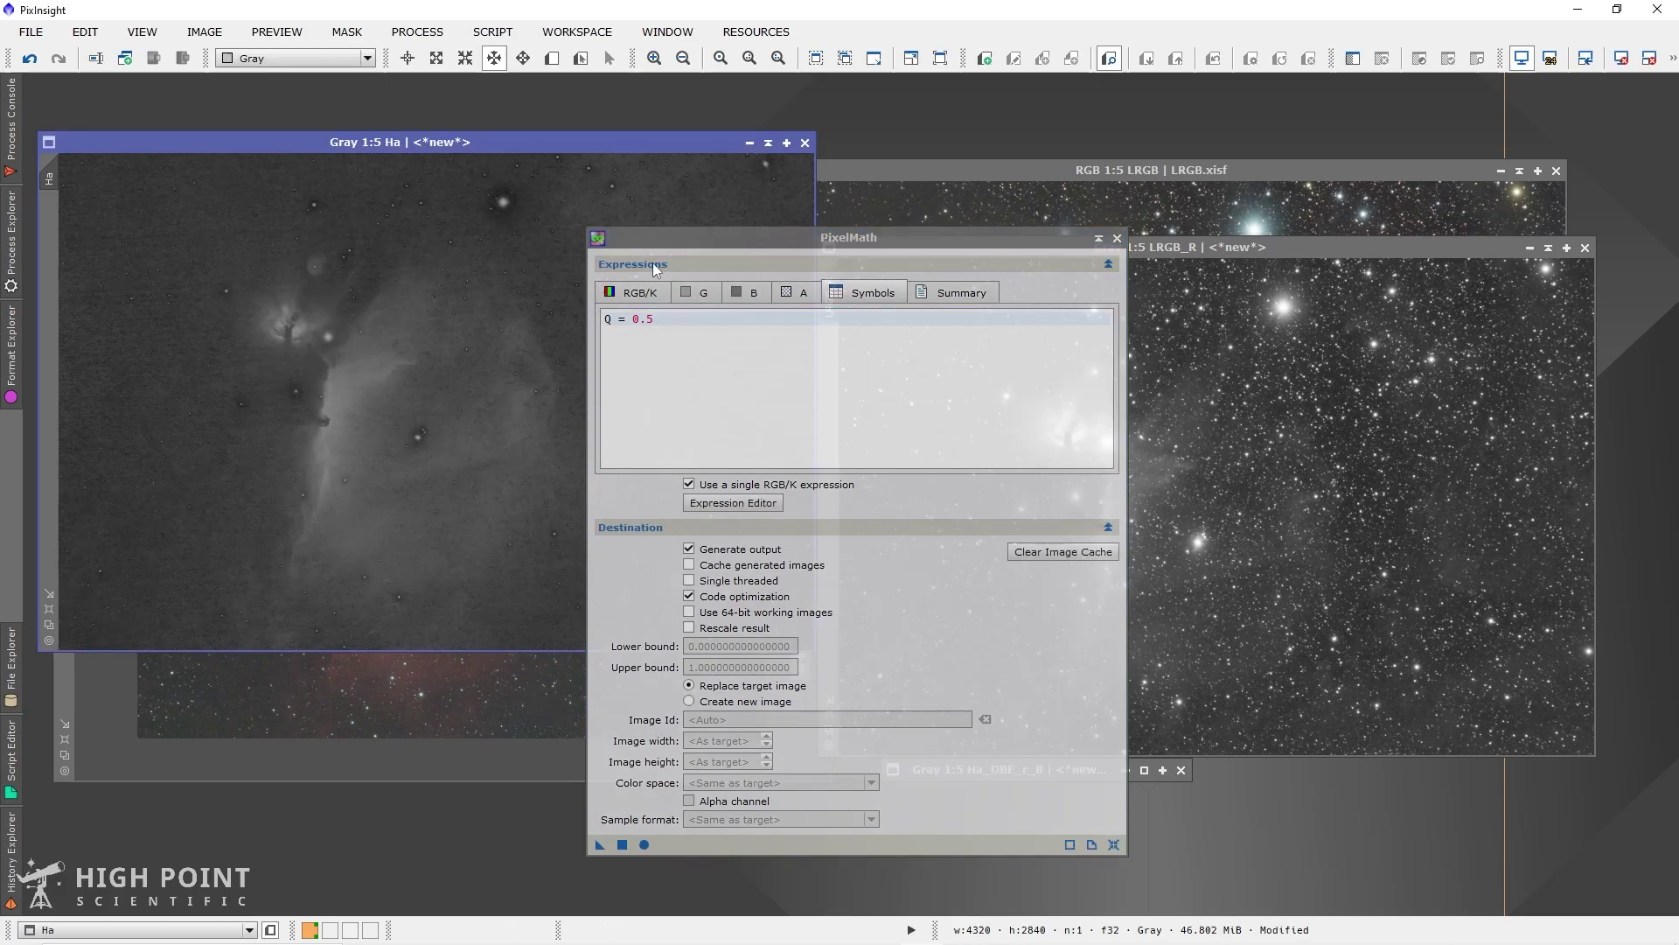
drag(714, 238, 965, 241)
scroll(245, 465, up, 3)
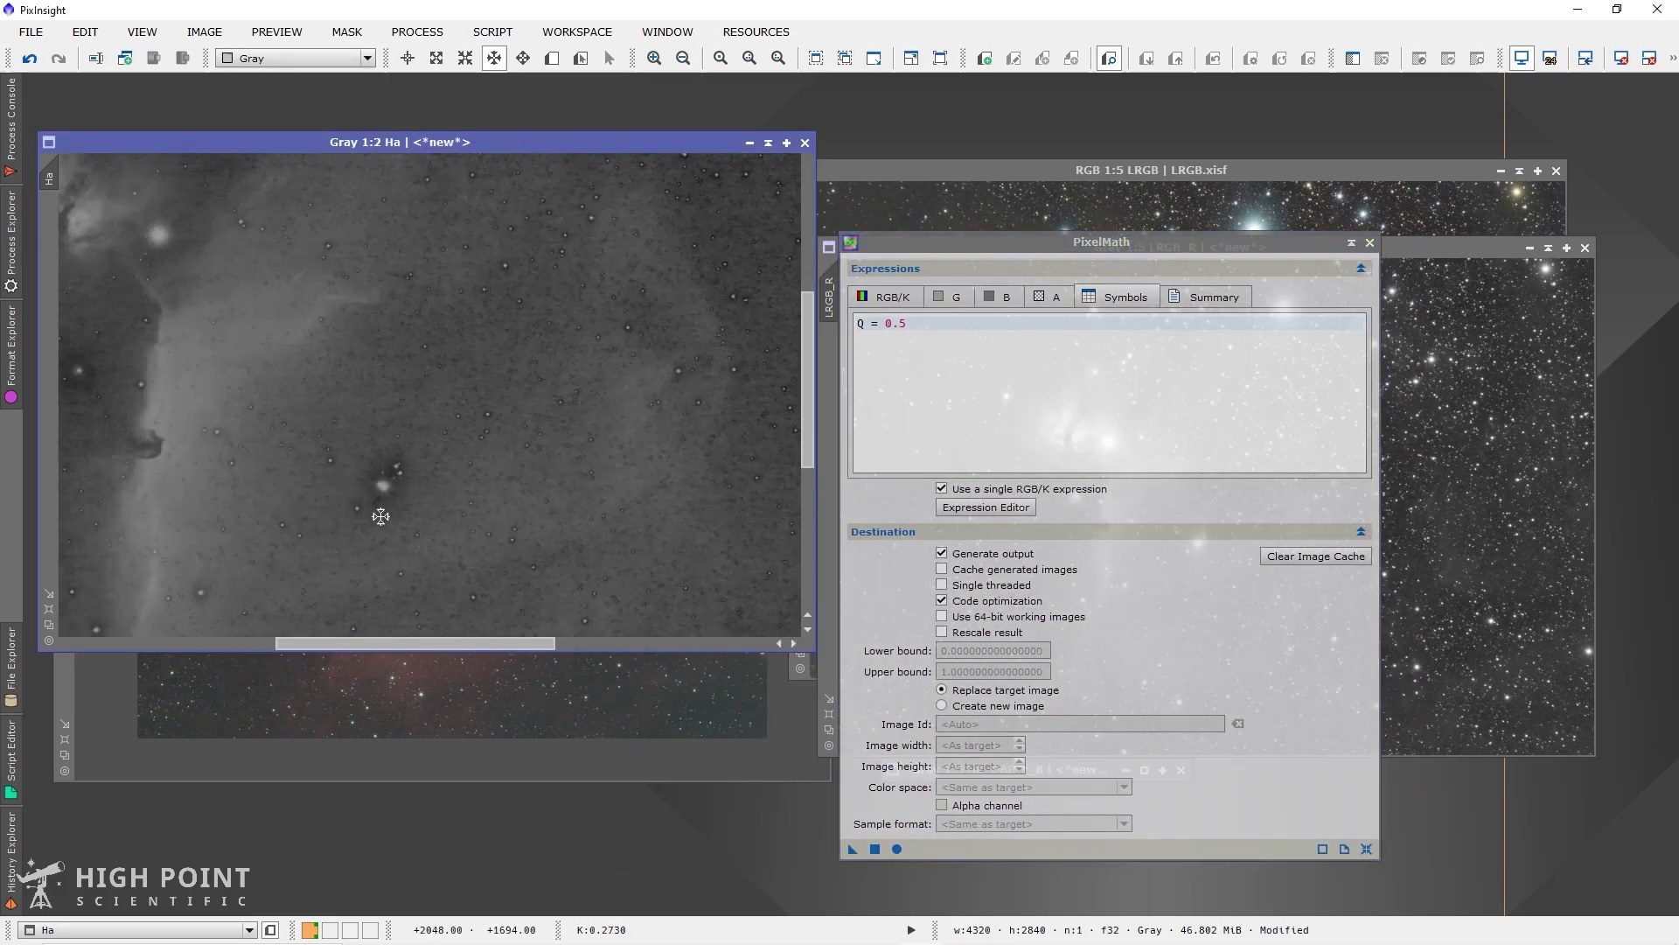
scroll(416, 415, down, 2)
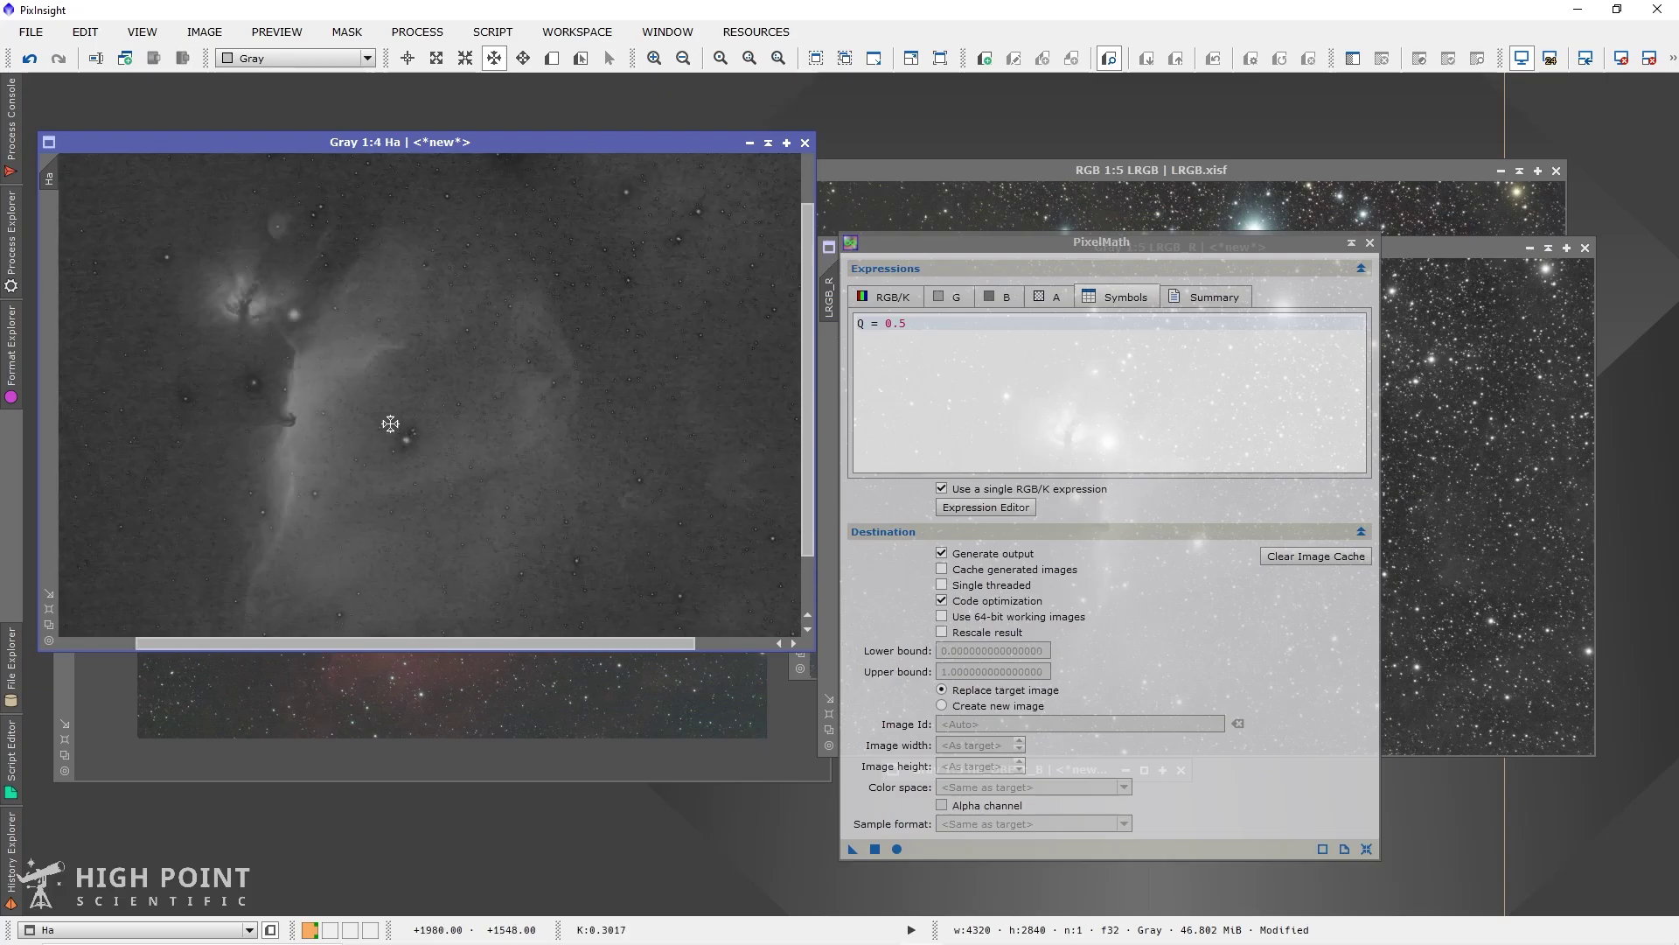
scroll(394, 420, down, 1)
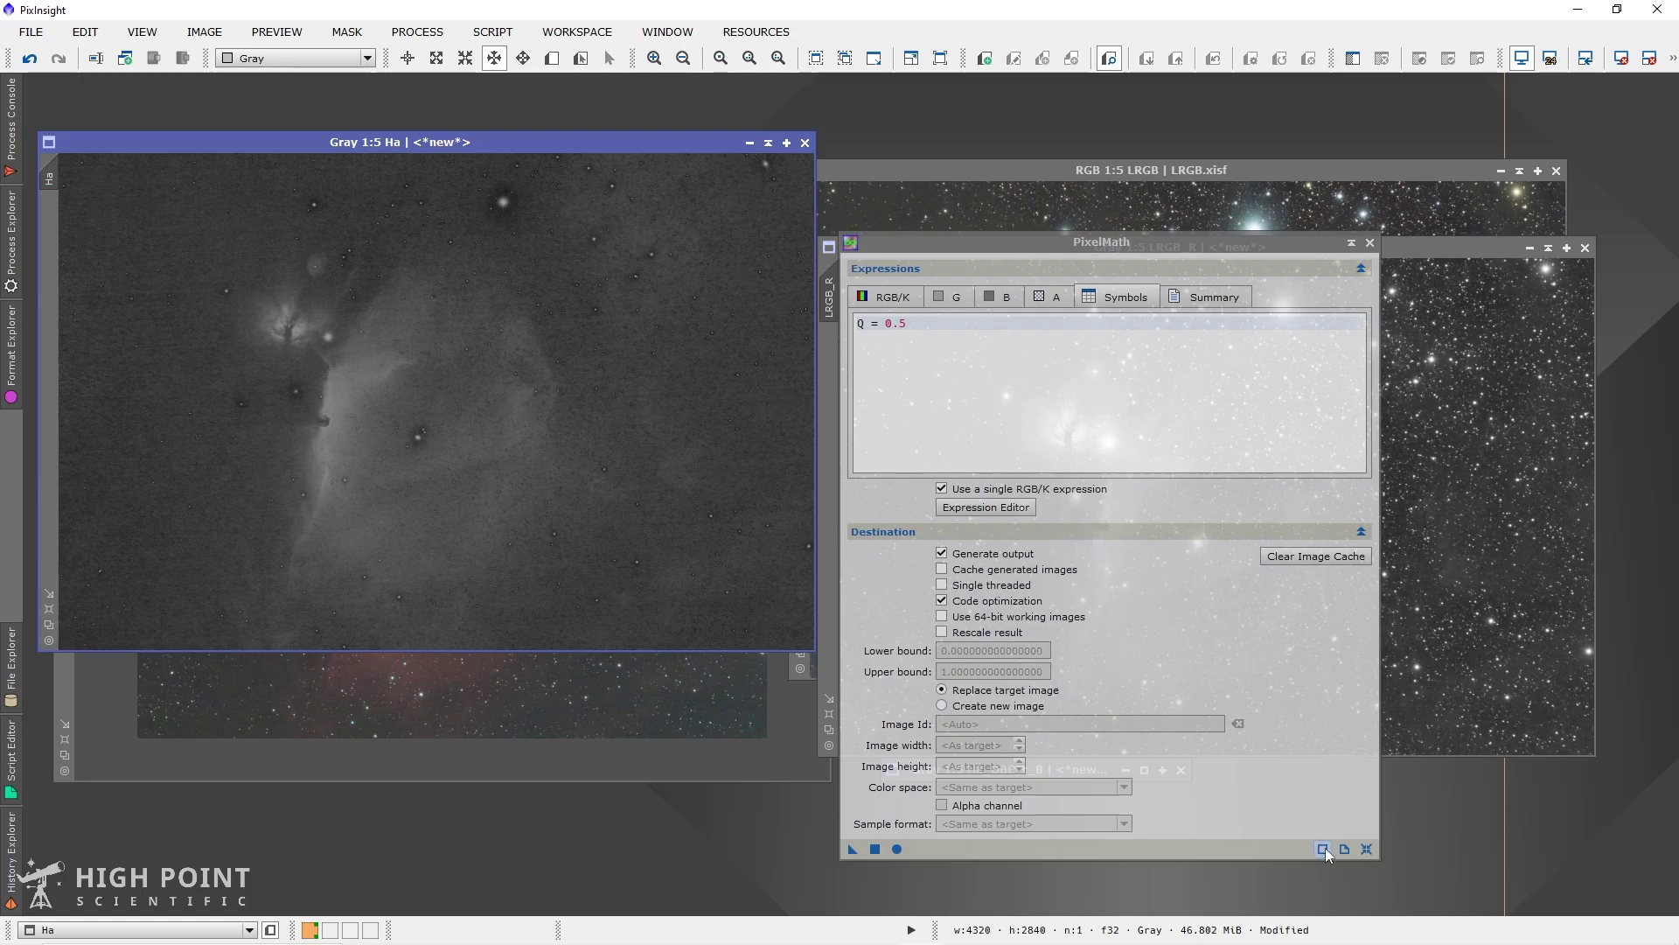
- Reset PixelMath, apply Ha - med(Ha) to the Ha image, and close PixelMath
click(1366, 849)
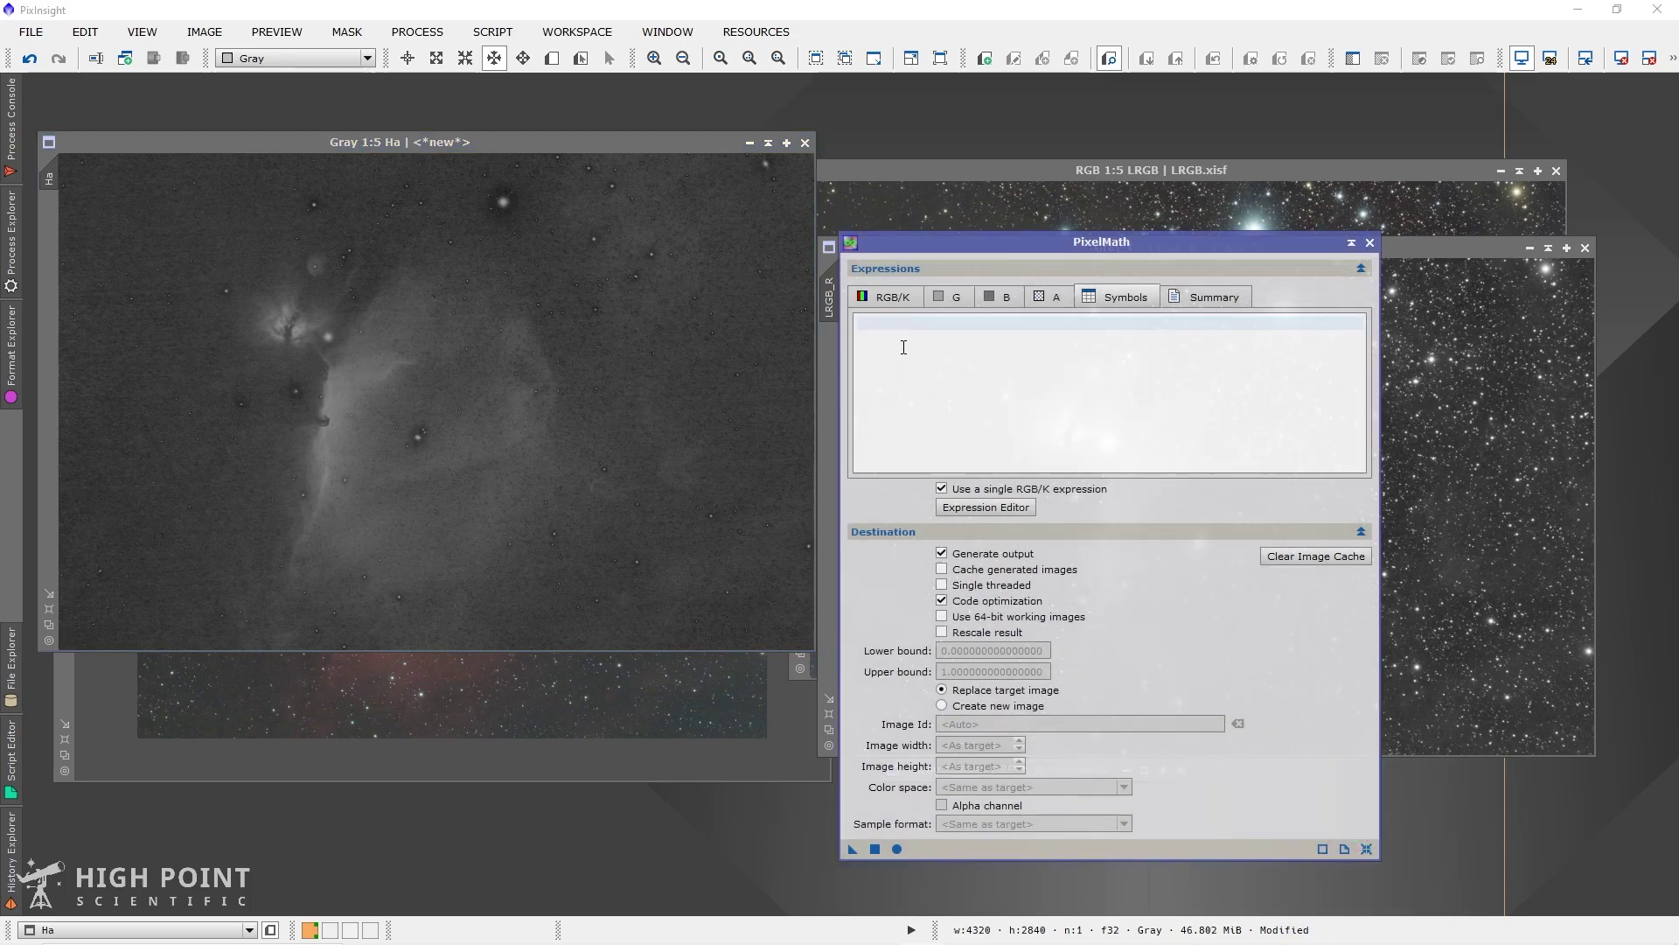
click(891, 299)
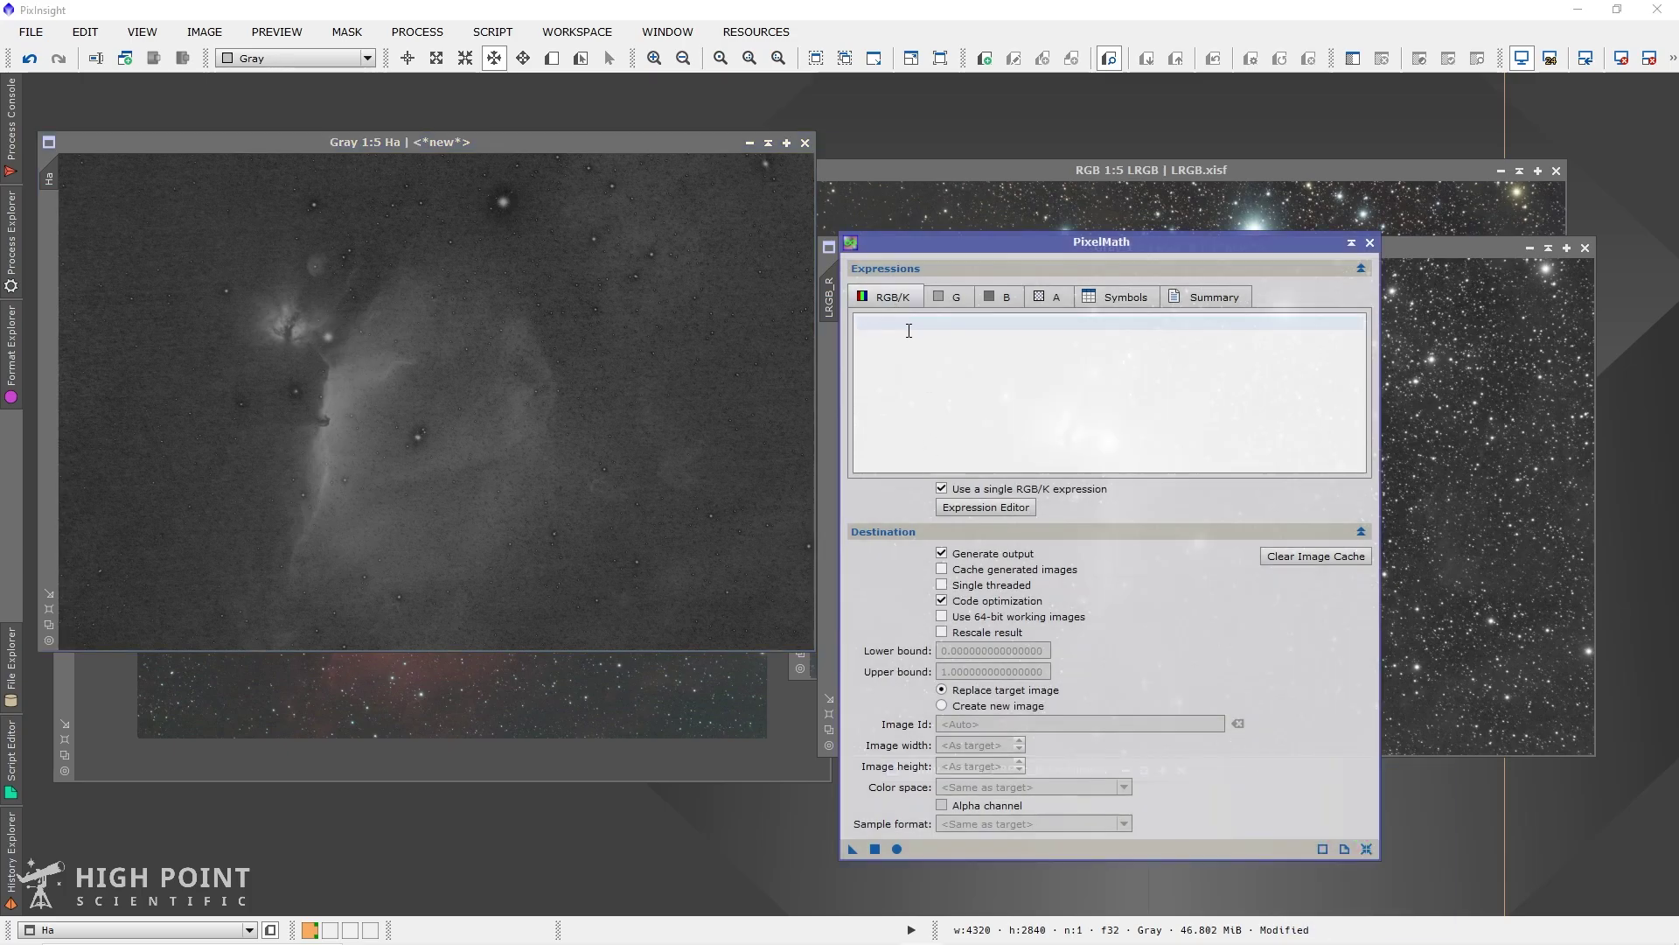
click(908, 330)
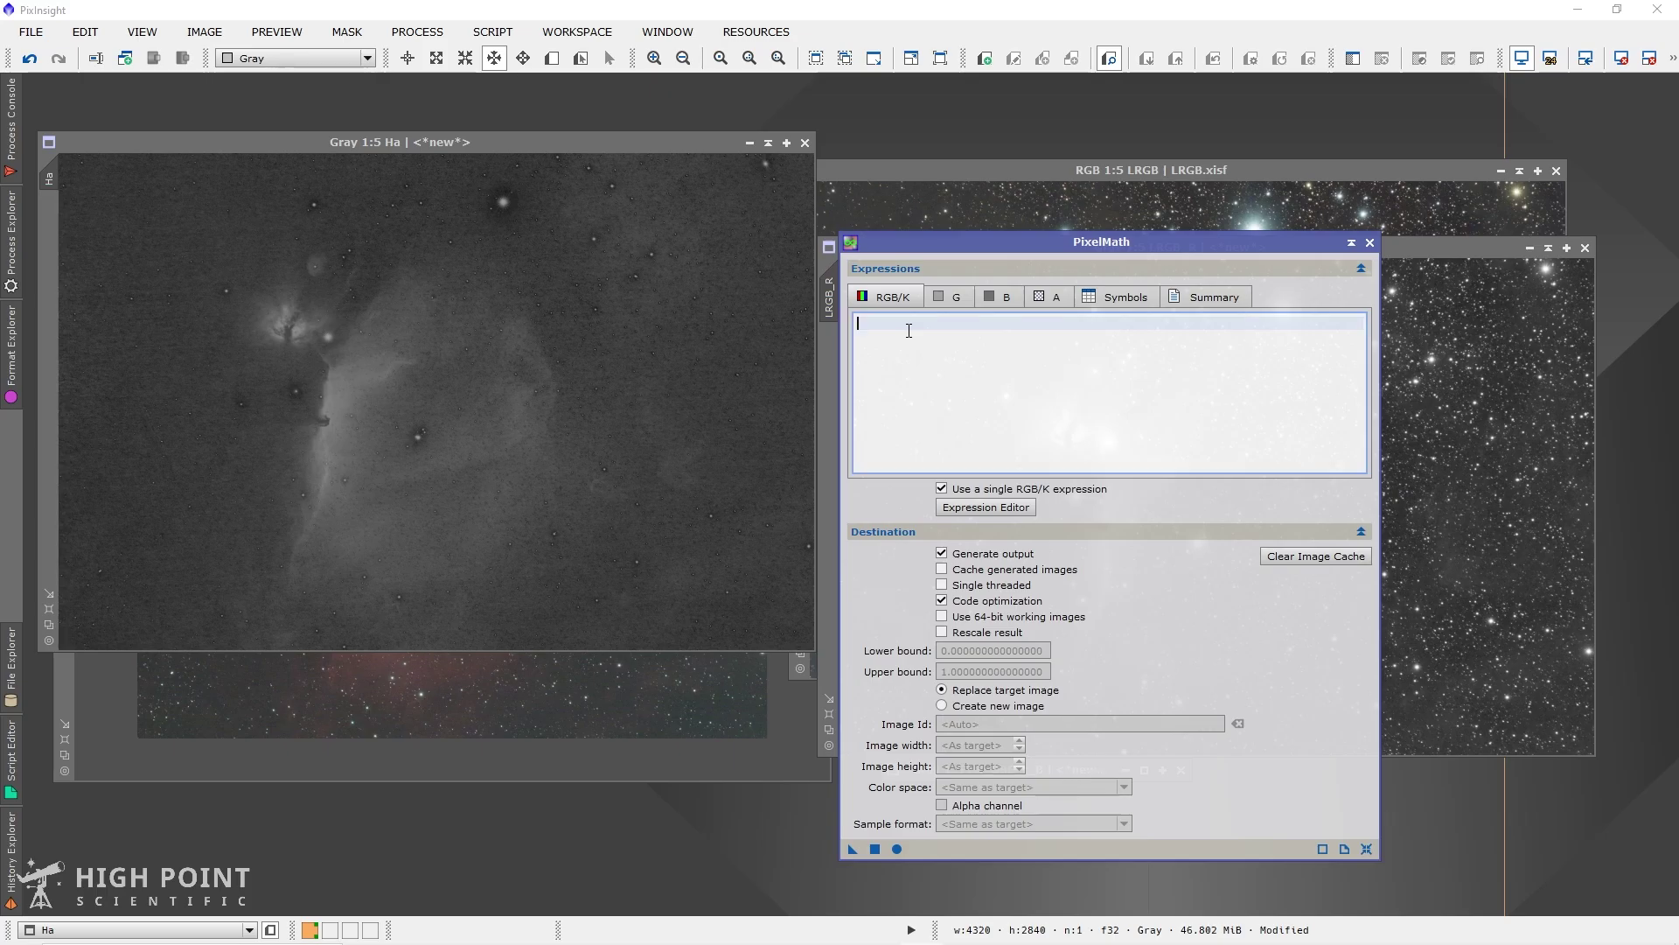
text(Ha -)
text( med(HA)
text())
mouse_move(853, 849)
mouse_down()
mouse_move(692, 695)
mouse_move(546, 503)
mouse_up()
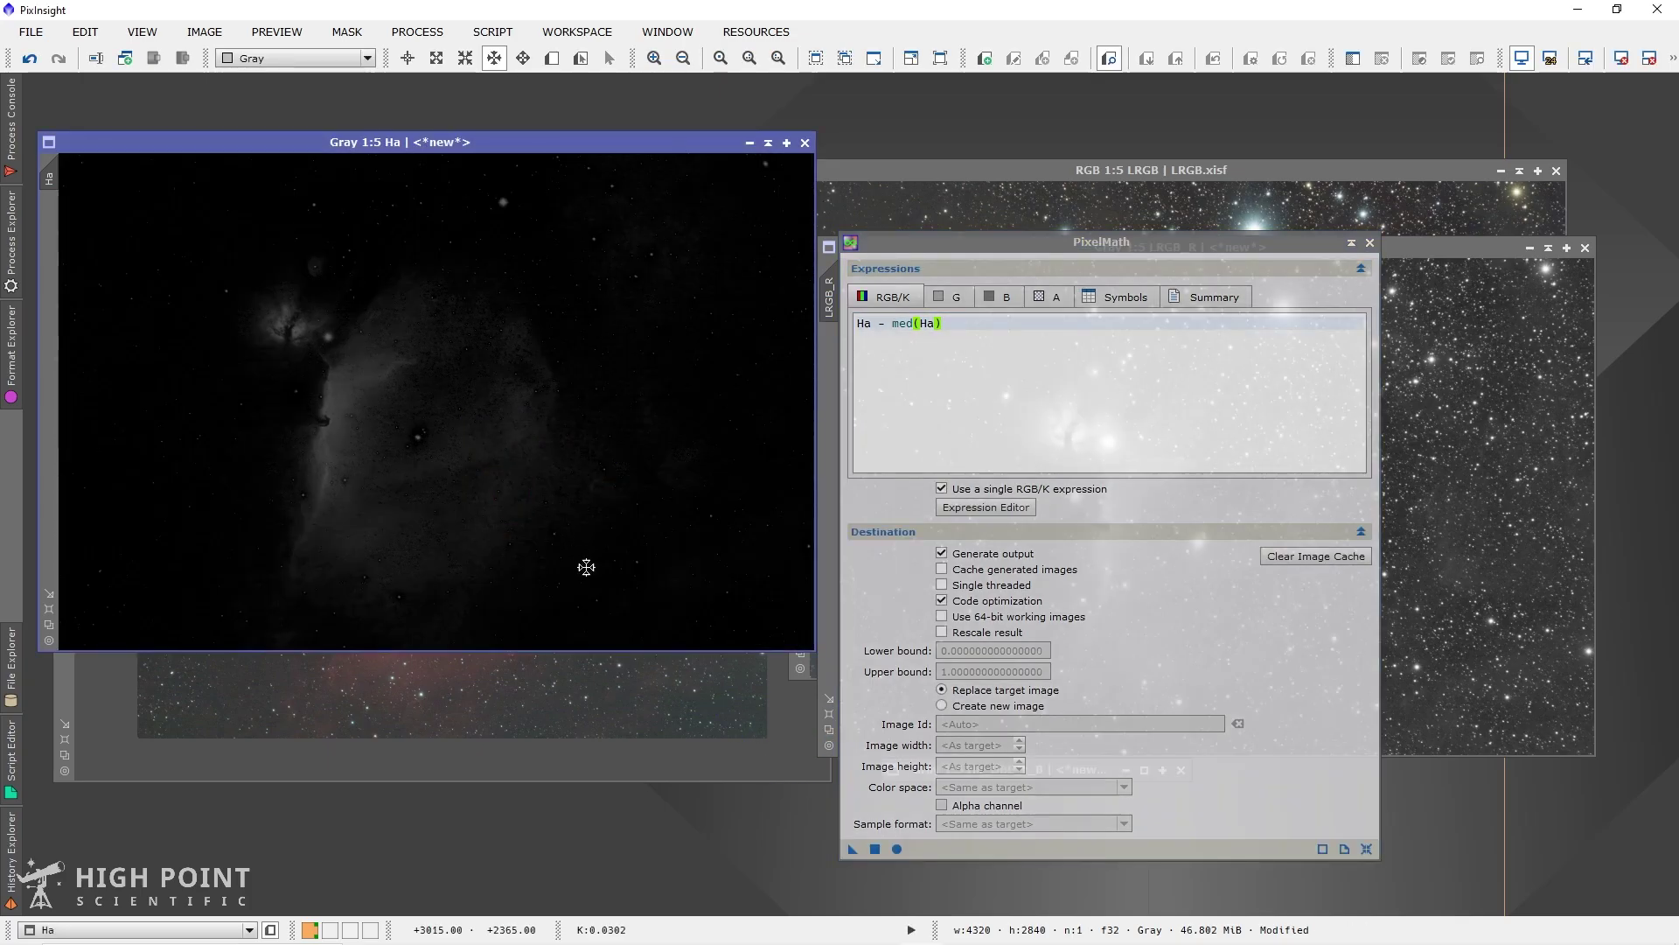
click(1370, 243)
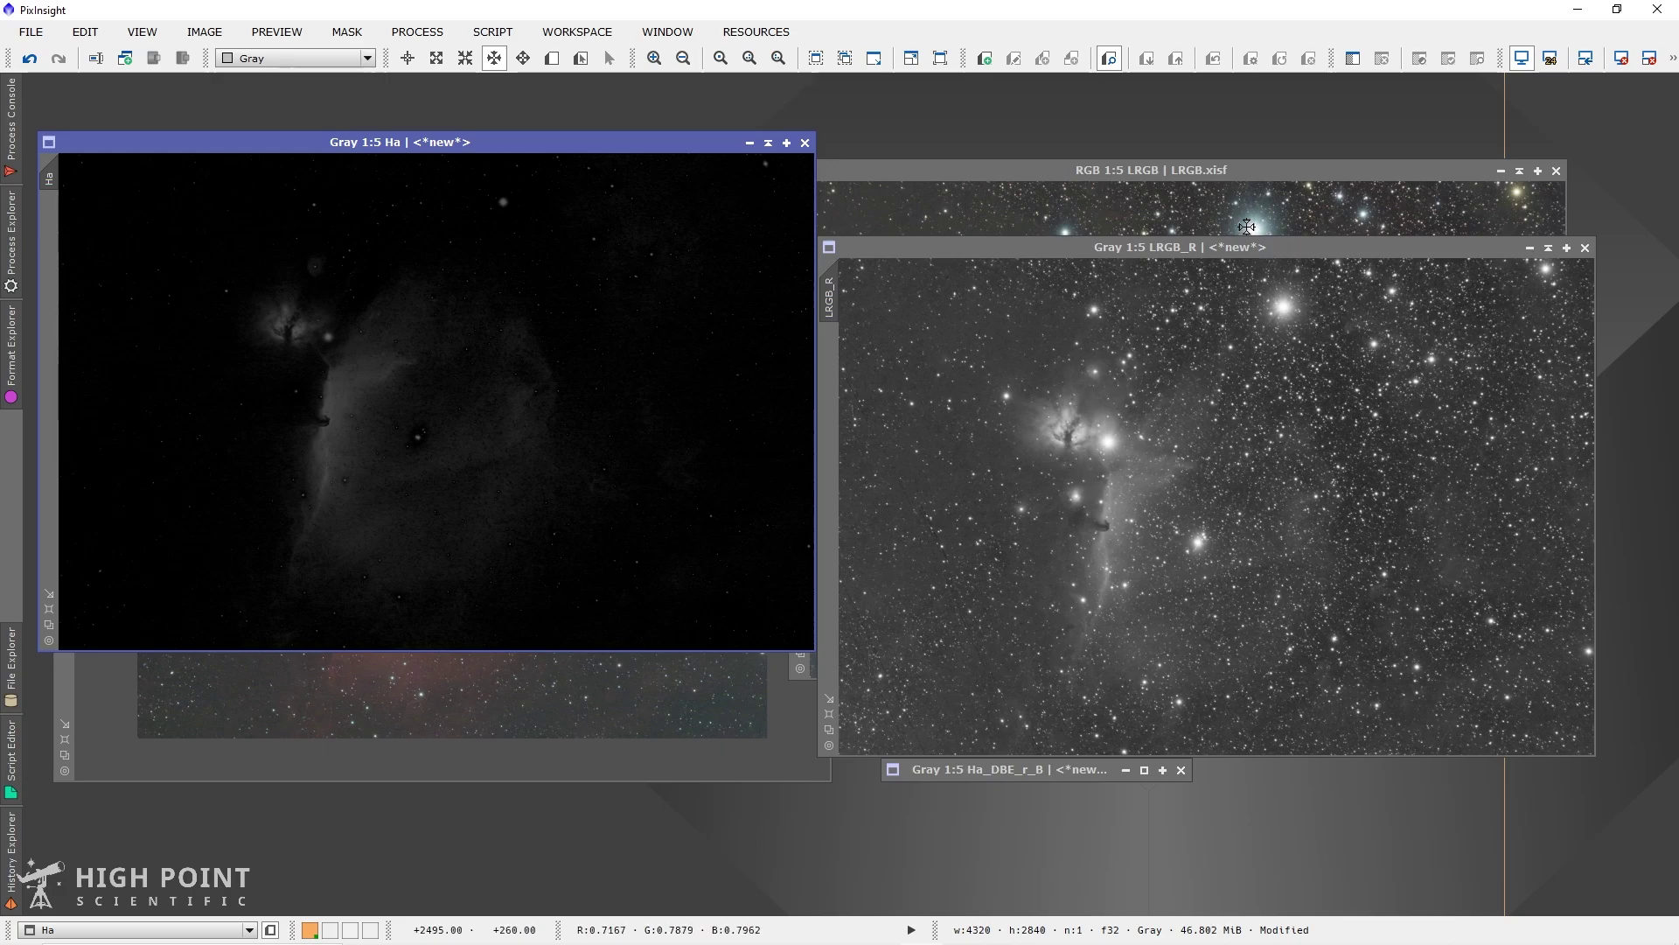
- Reset PixelMath and enter separate channel expressions: R = $T + 0.2 * Ha, G and B = $T
click(417, 31)
mouse_move(548, 19)
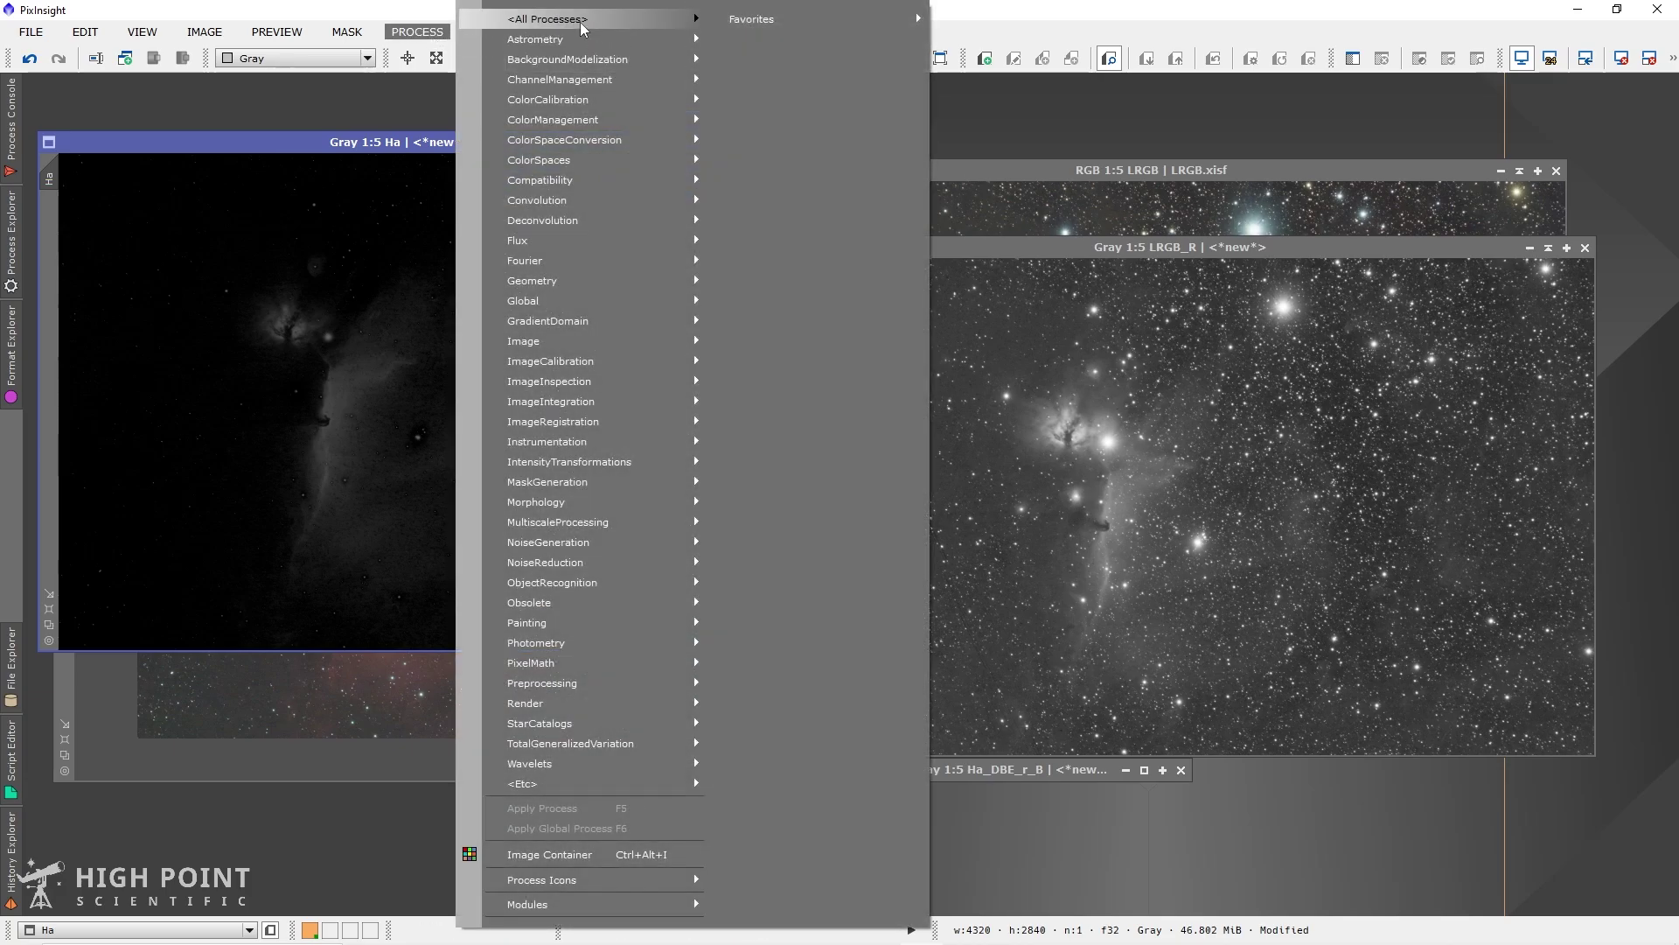
click(1037, 906)
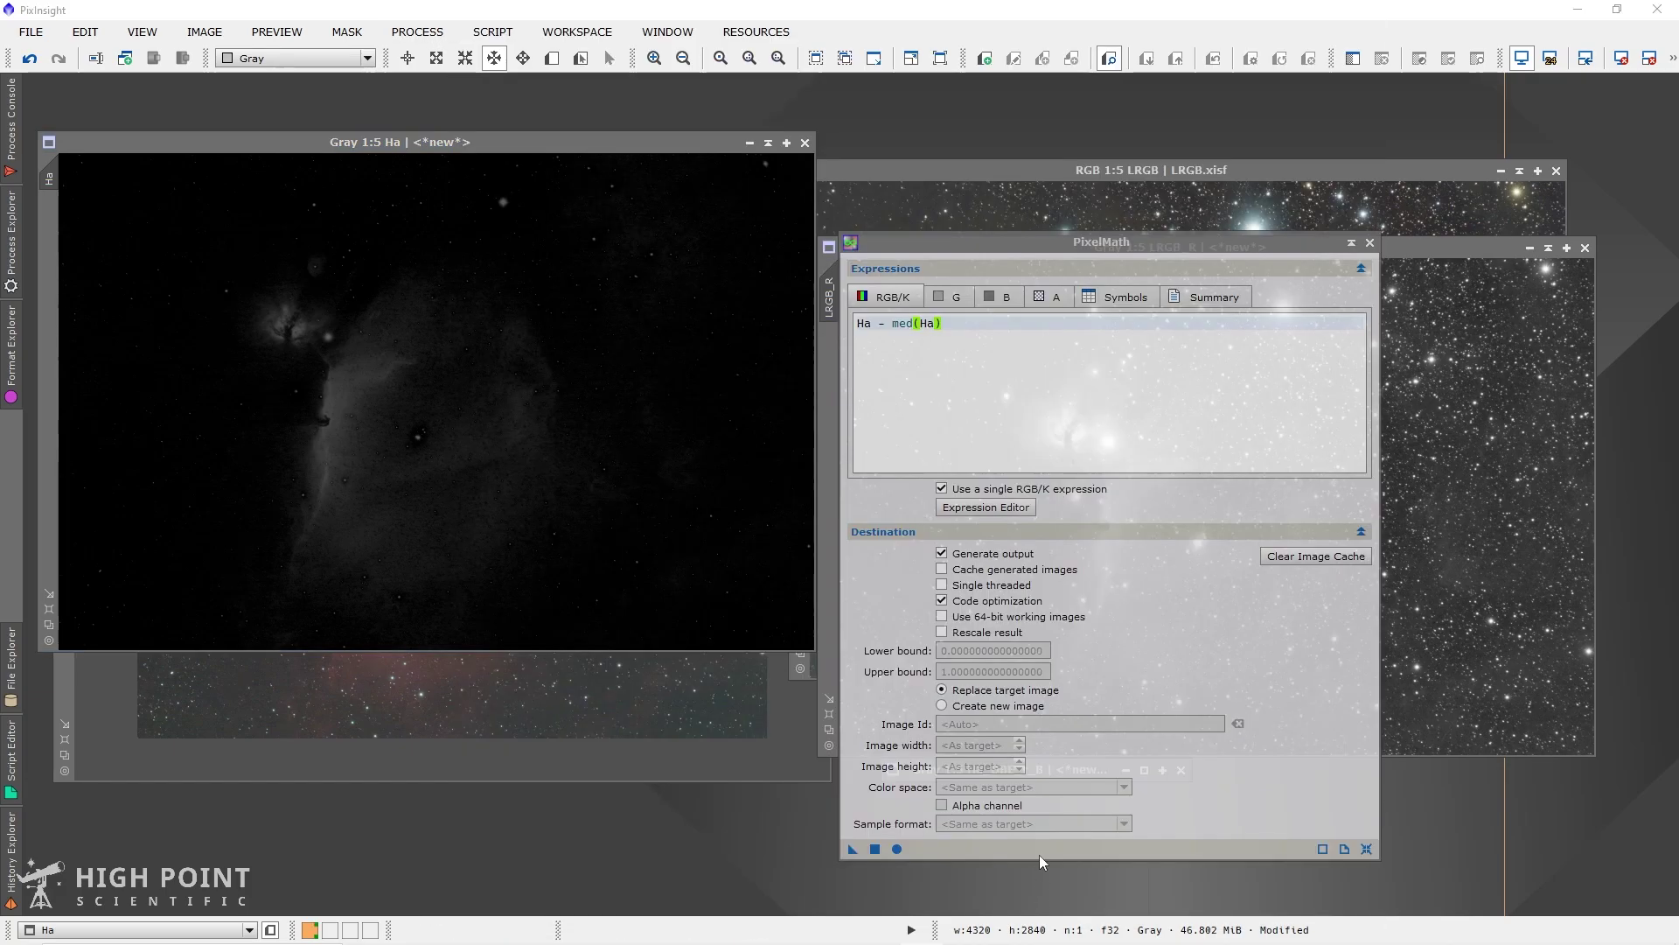
click(1366, 849)
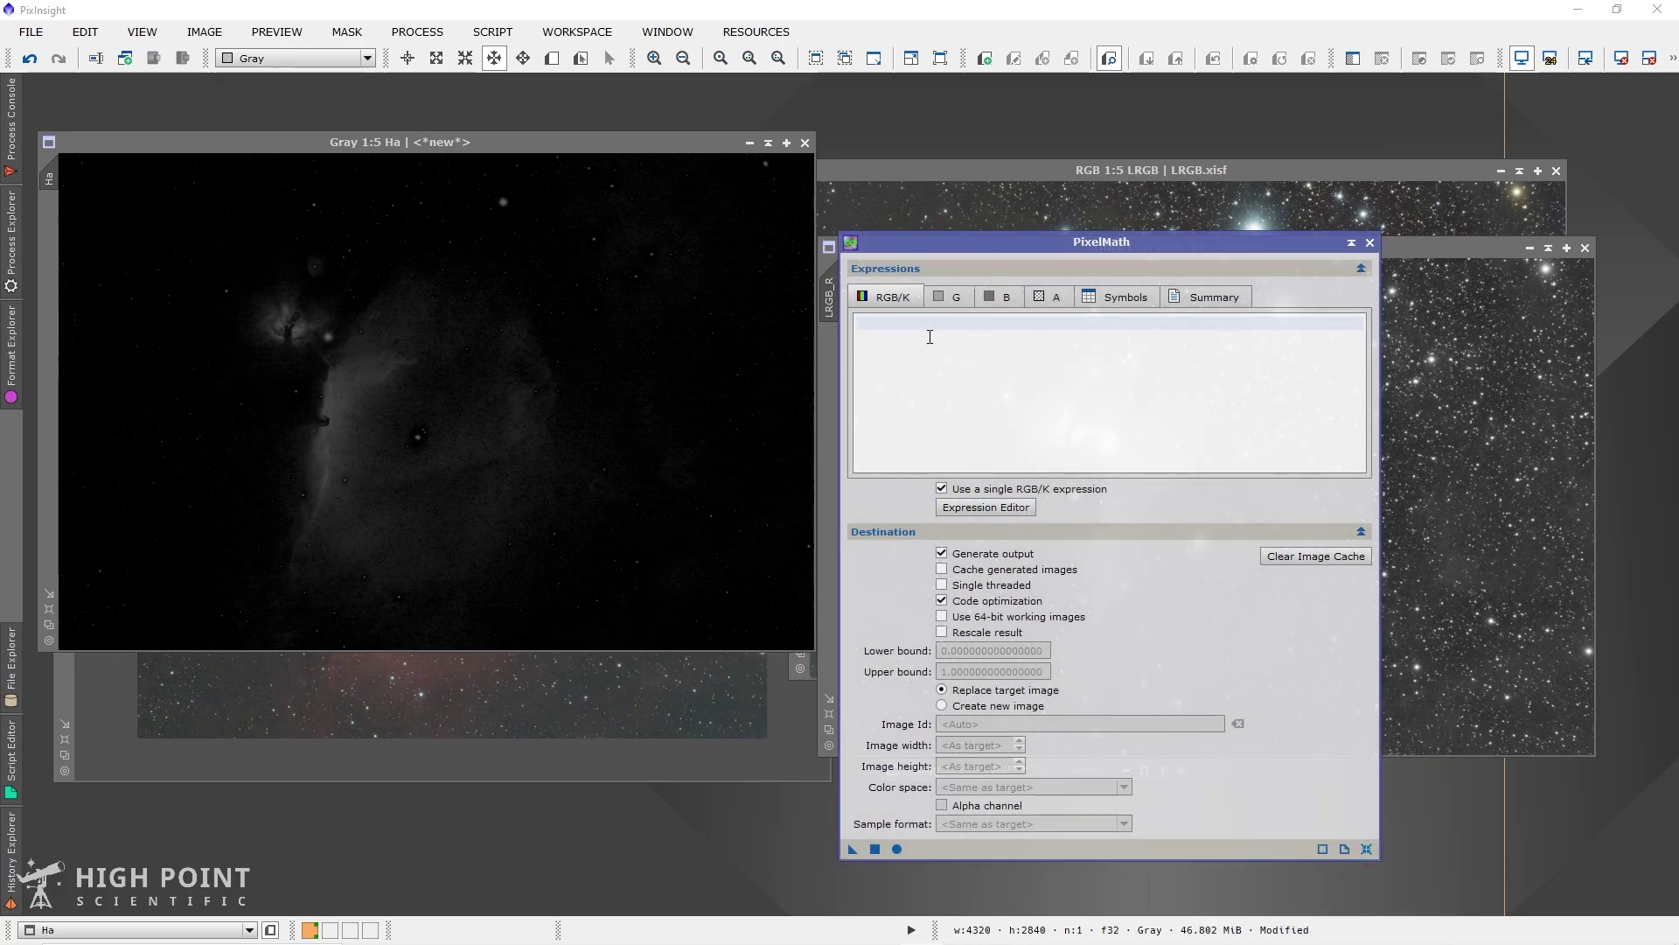
click(992, 489)
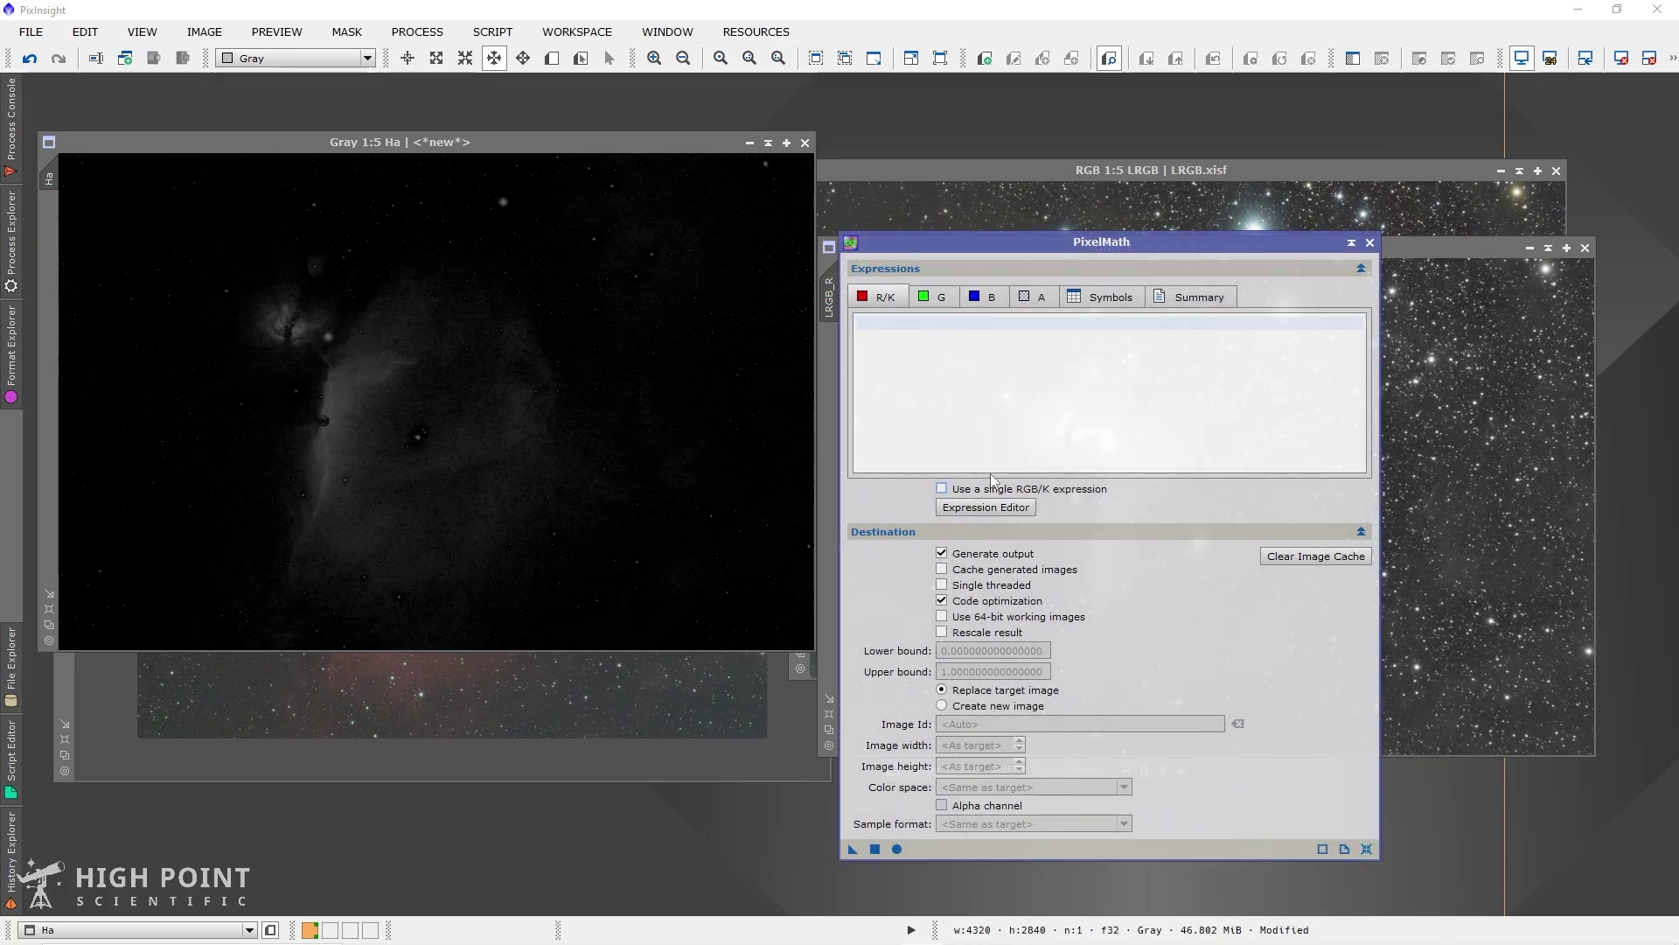
click(952, 327)
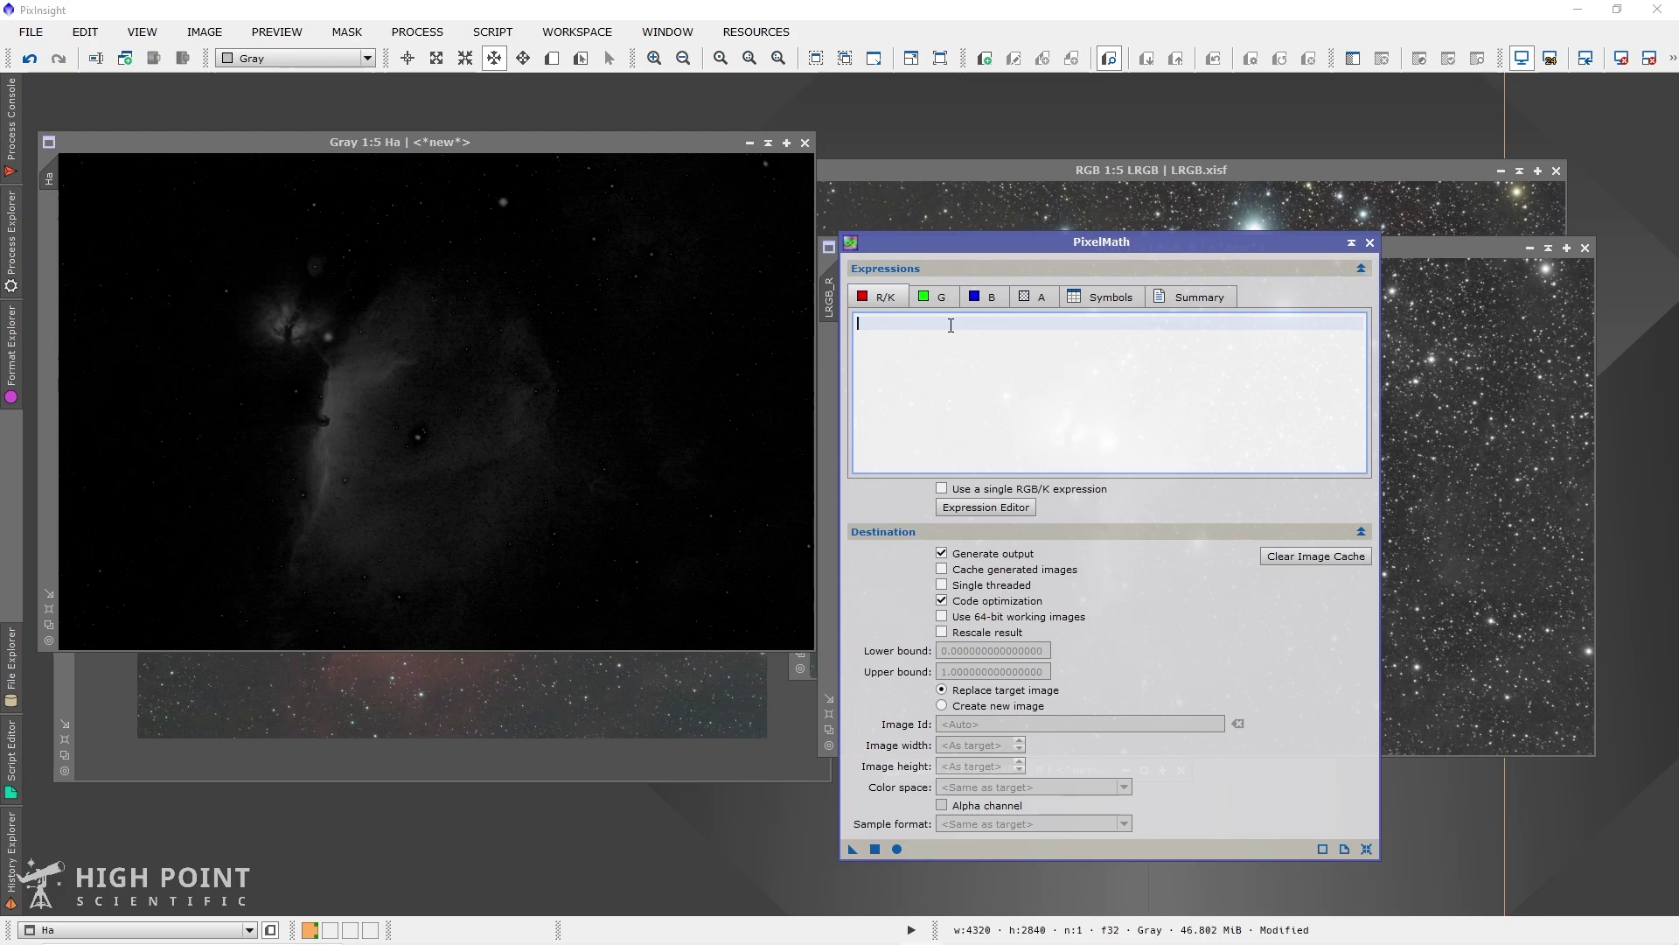
text($T + ()
text(Ha))
click(940, 297)
text($)
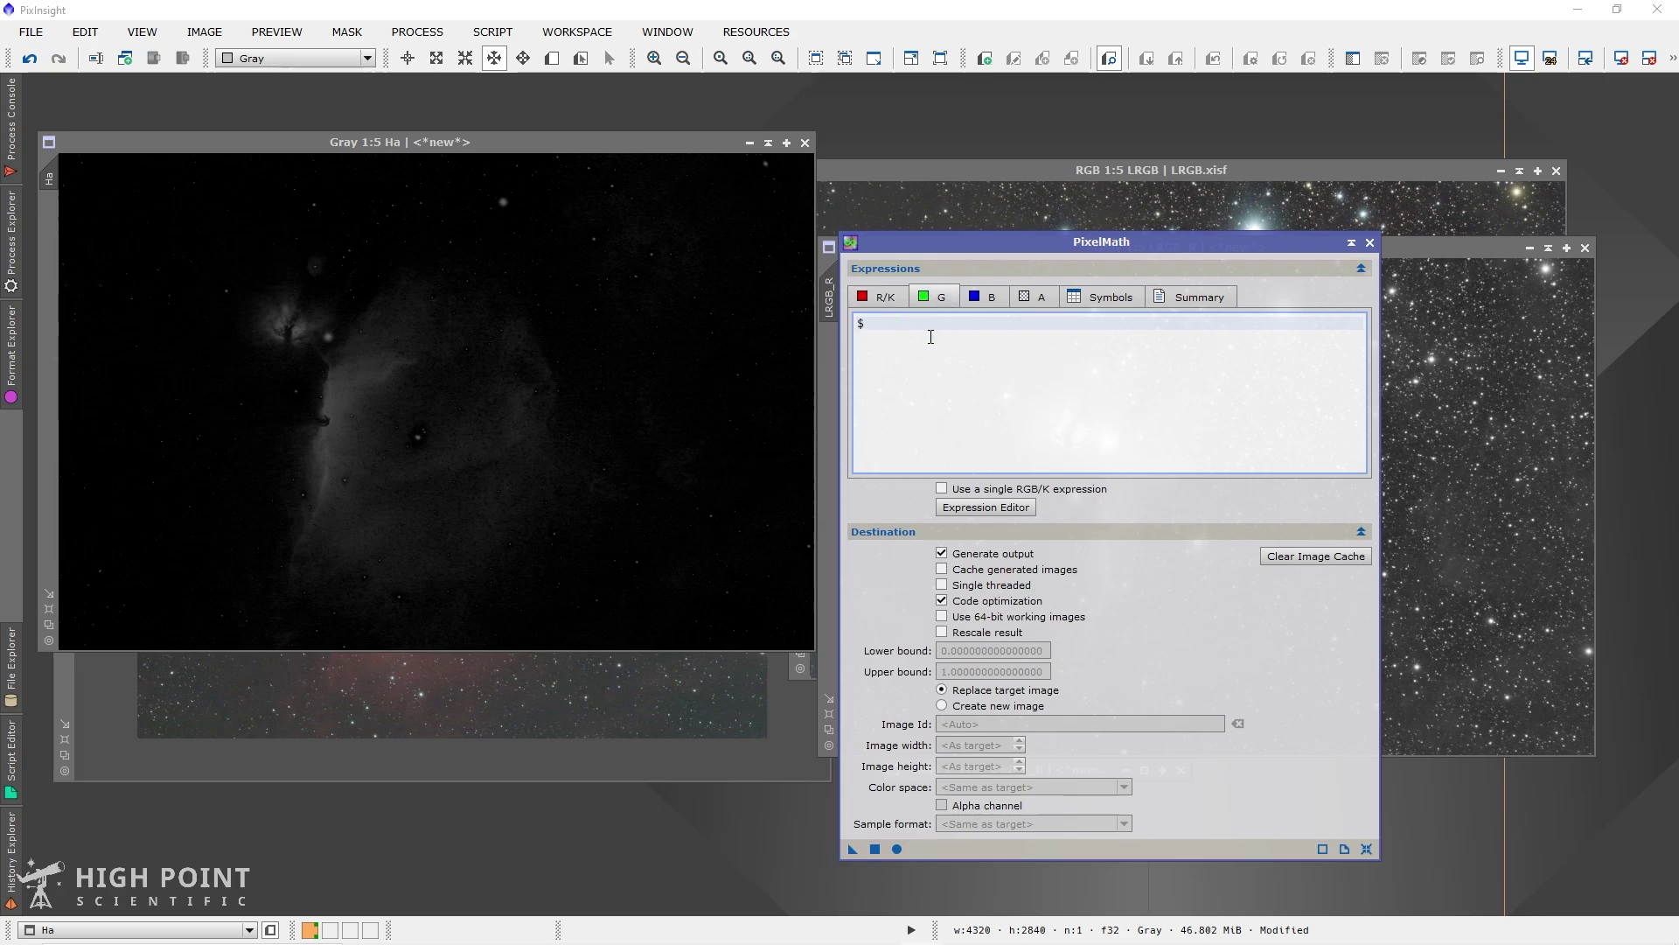
text(T)
click(991, 296)
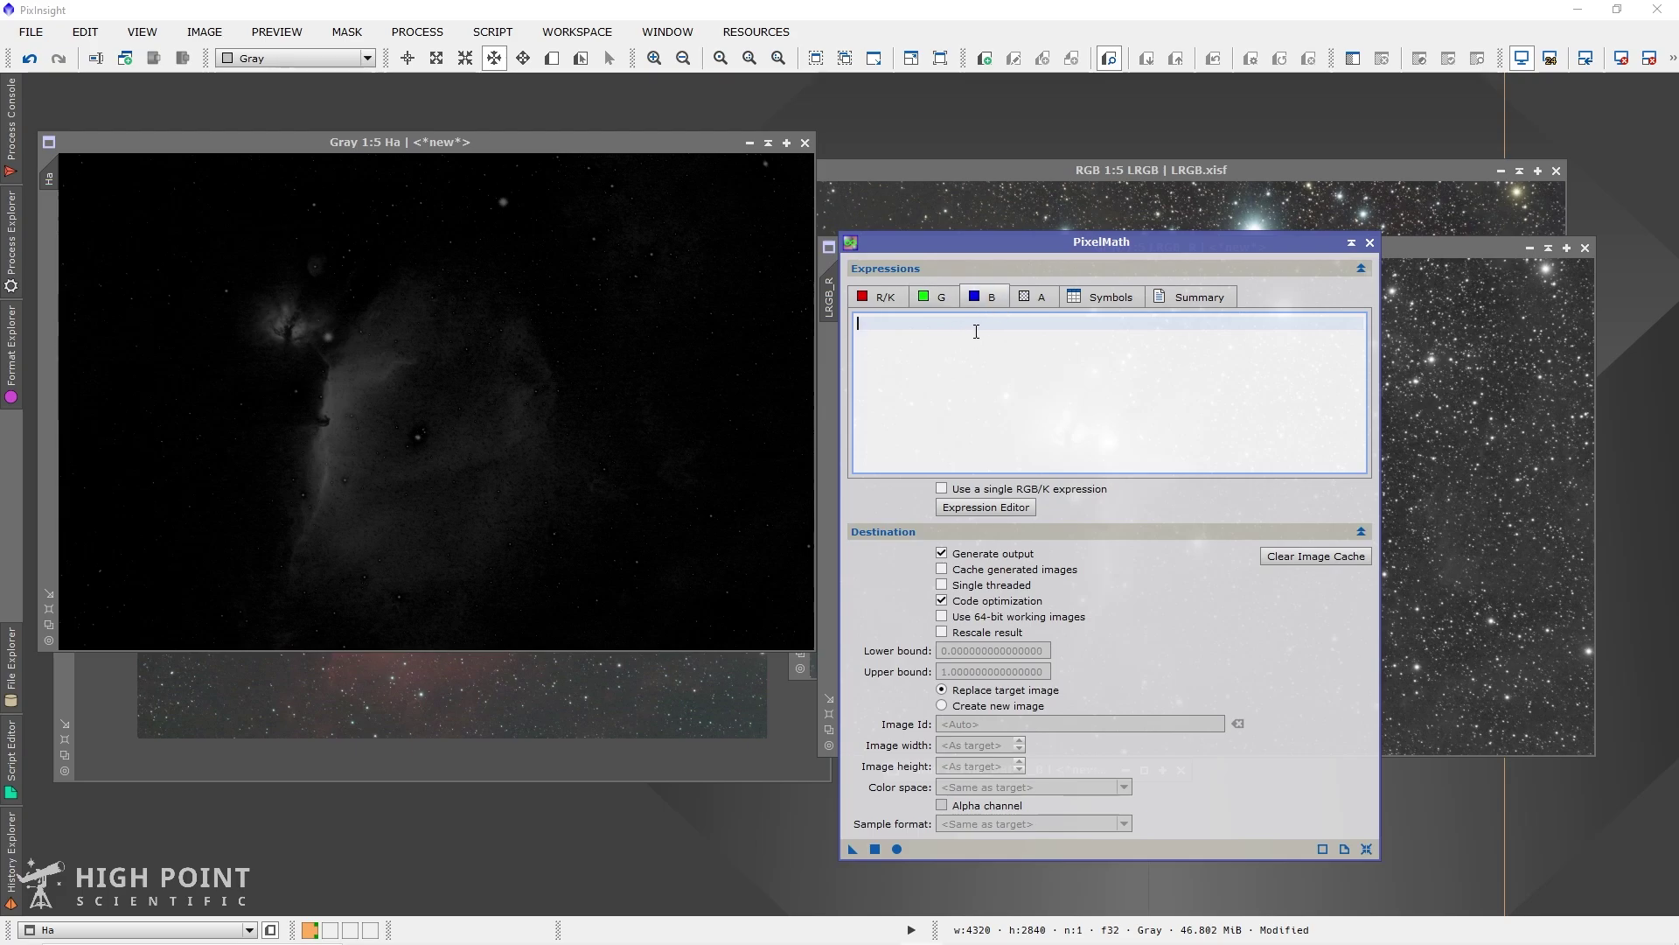
text(#)
key(BackSpace)
text($T + 0.2 * Ha)
drag(1087, 247, 581, 263)
- Apply the 0.2 × Ha red-channel blend to LRGB and compare before/after with Undo/Redo
click(1071, 280)
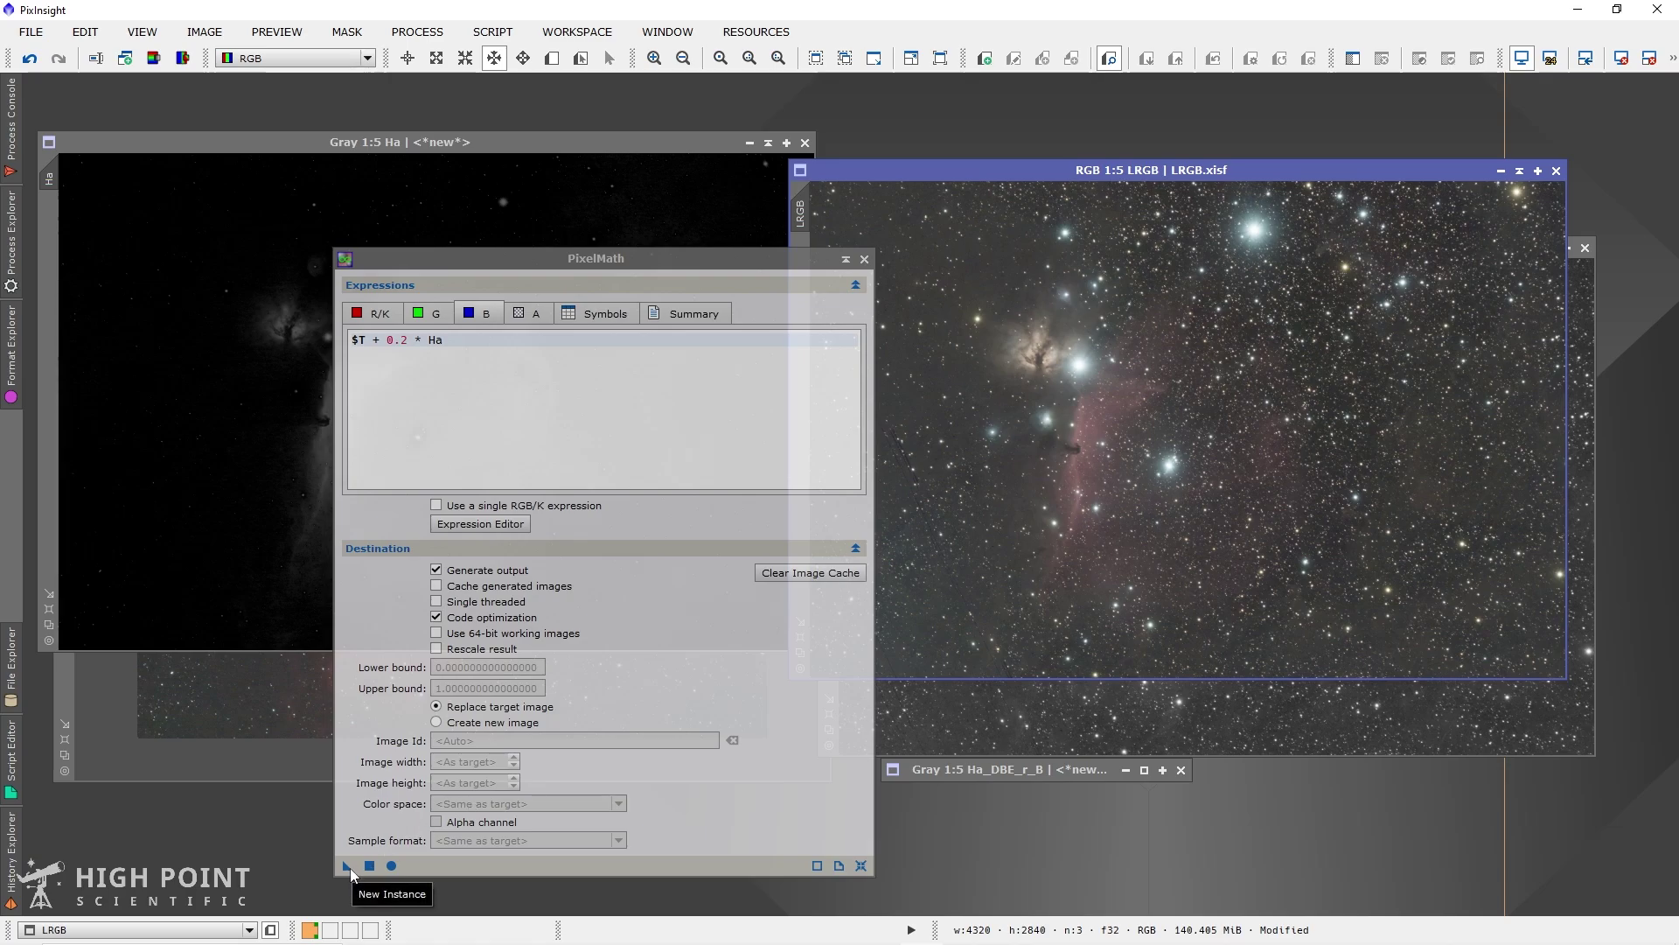
drag(348, 867, 1072, 509)
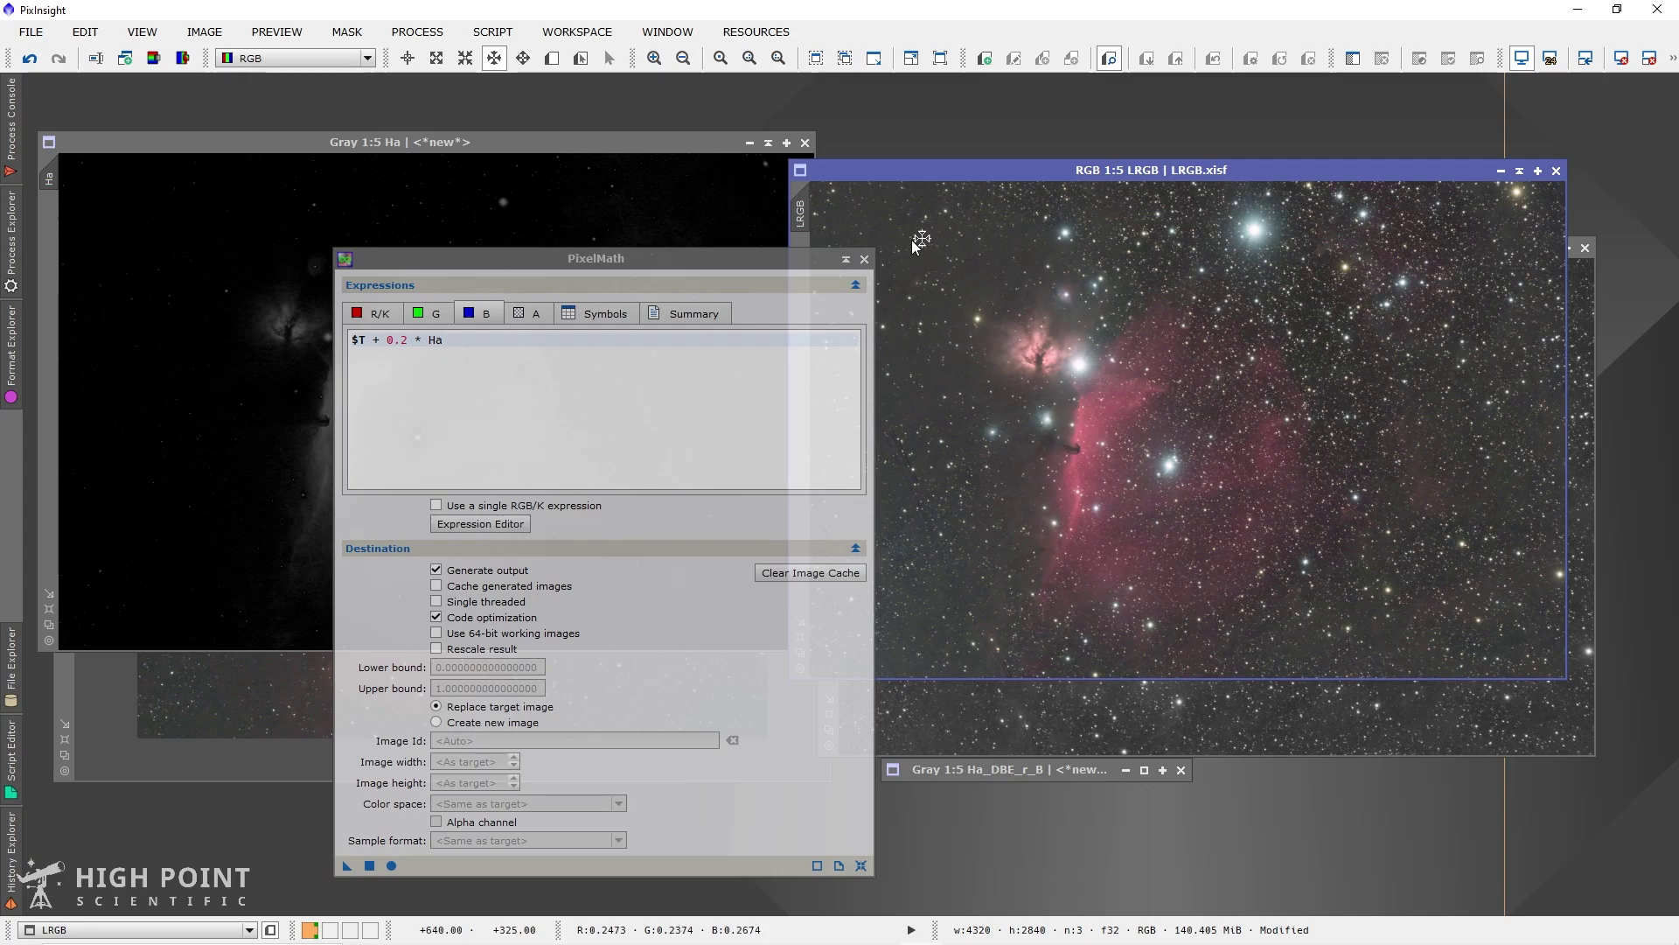
click(865, 261)
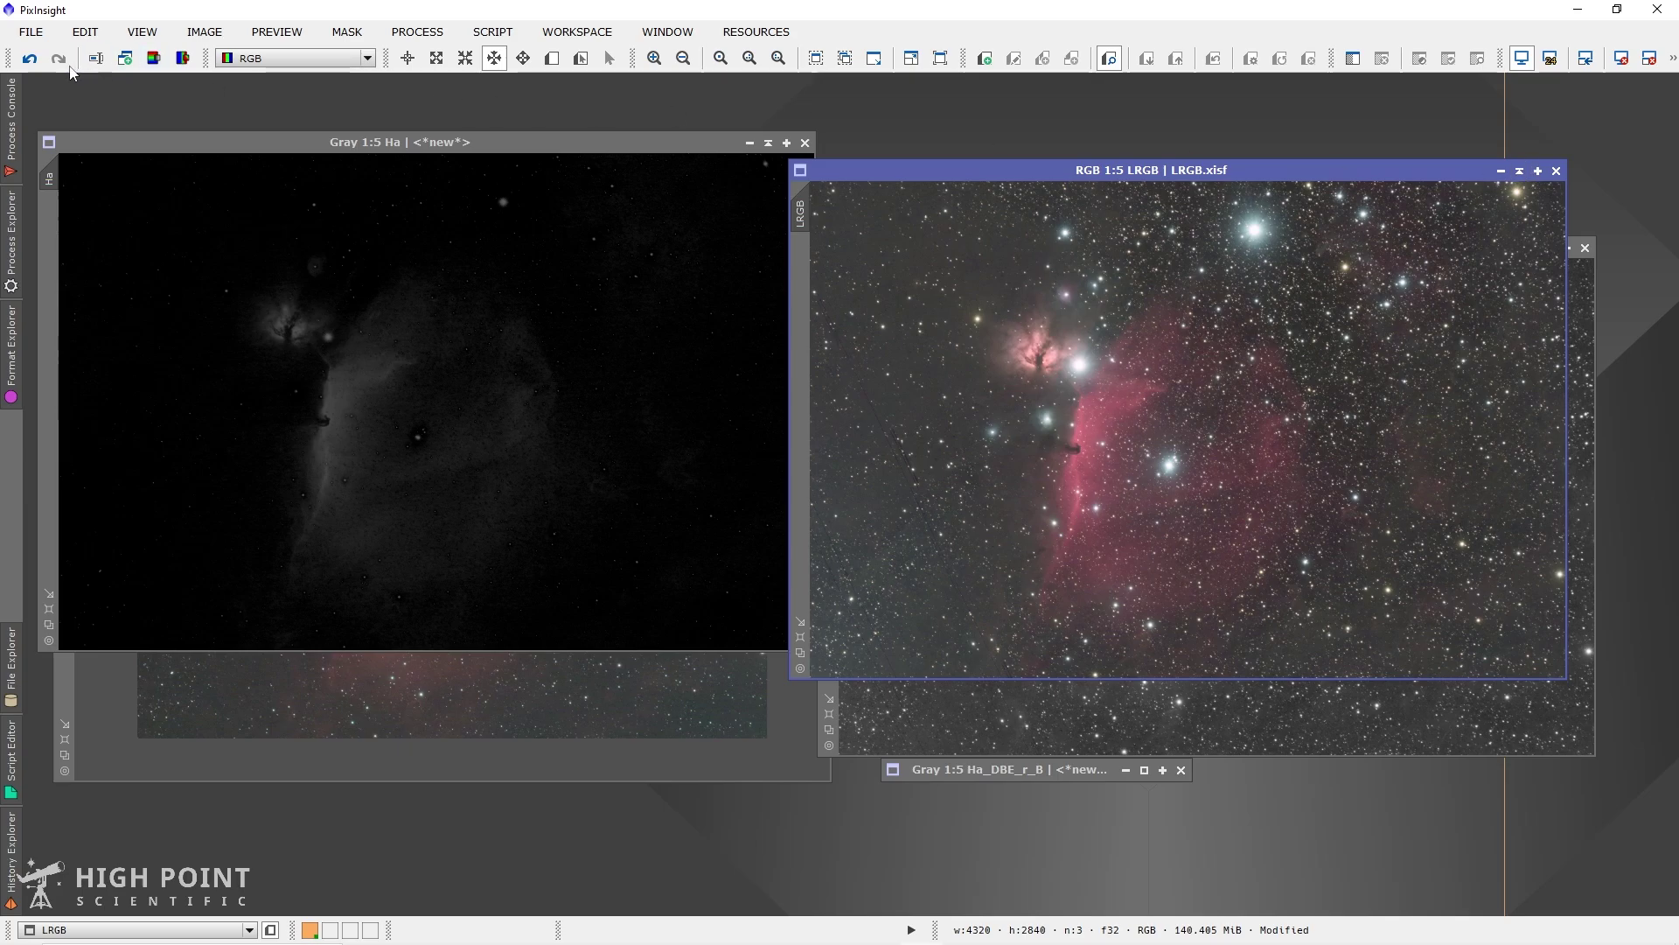
click(29, 57)
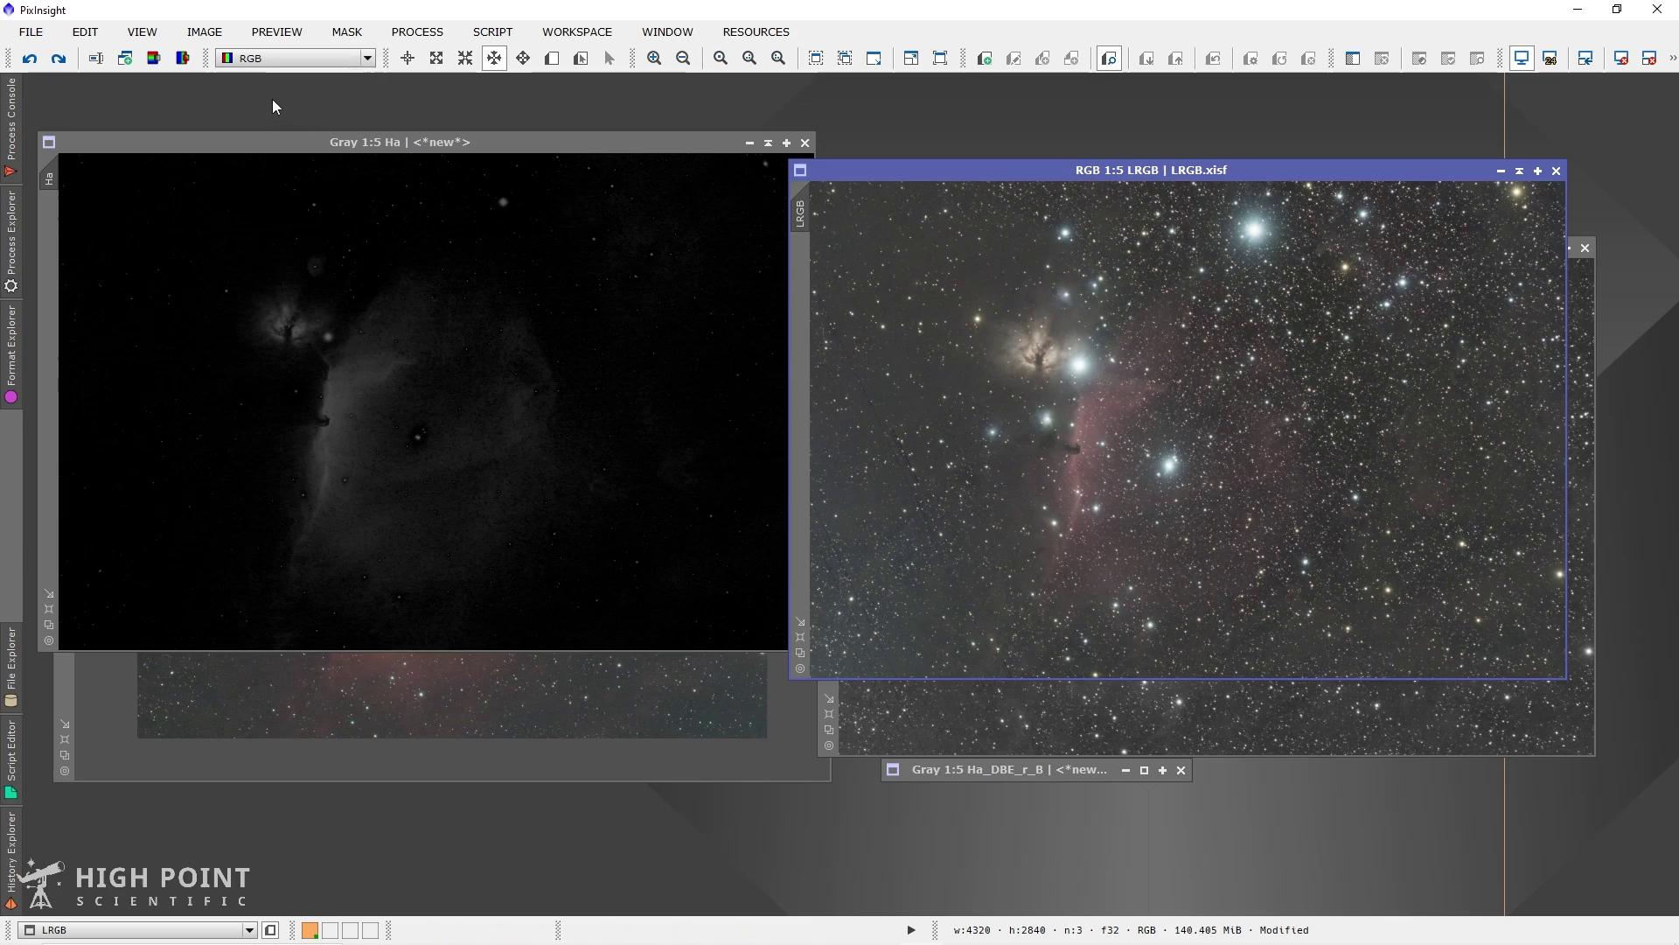
click(59, 58)
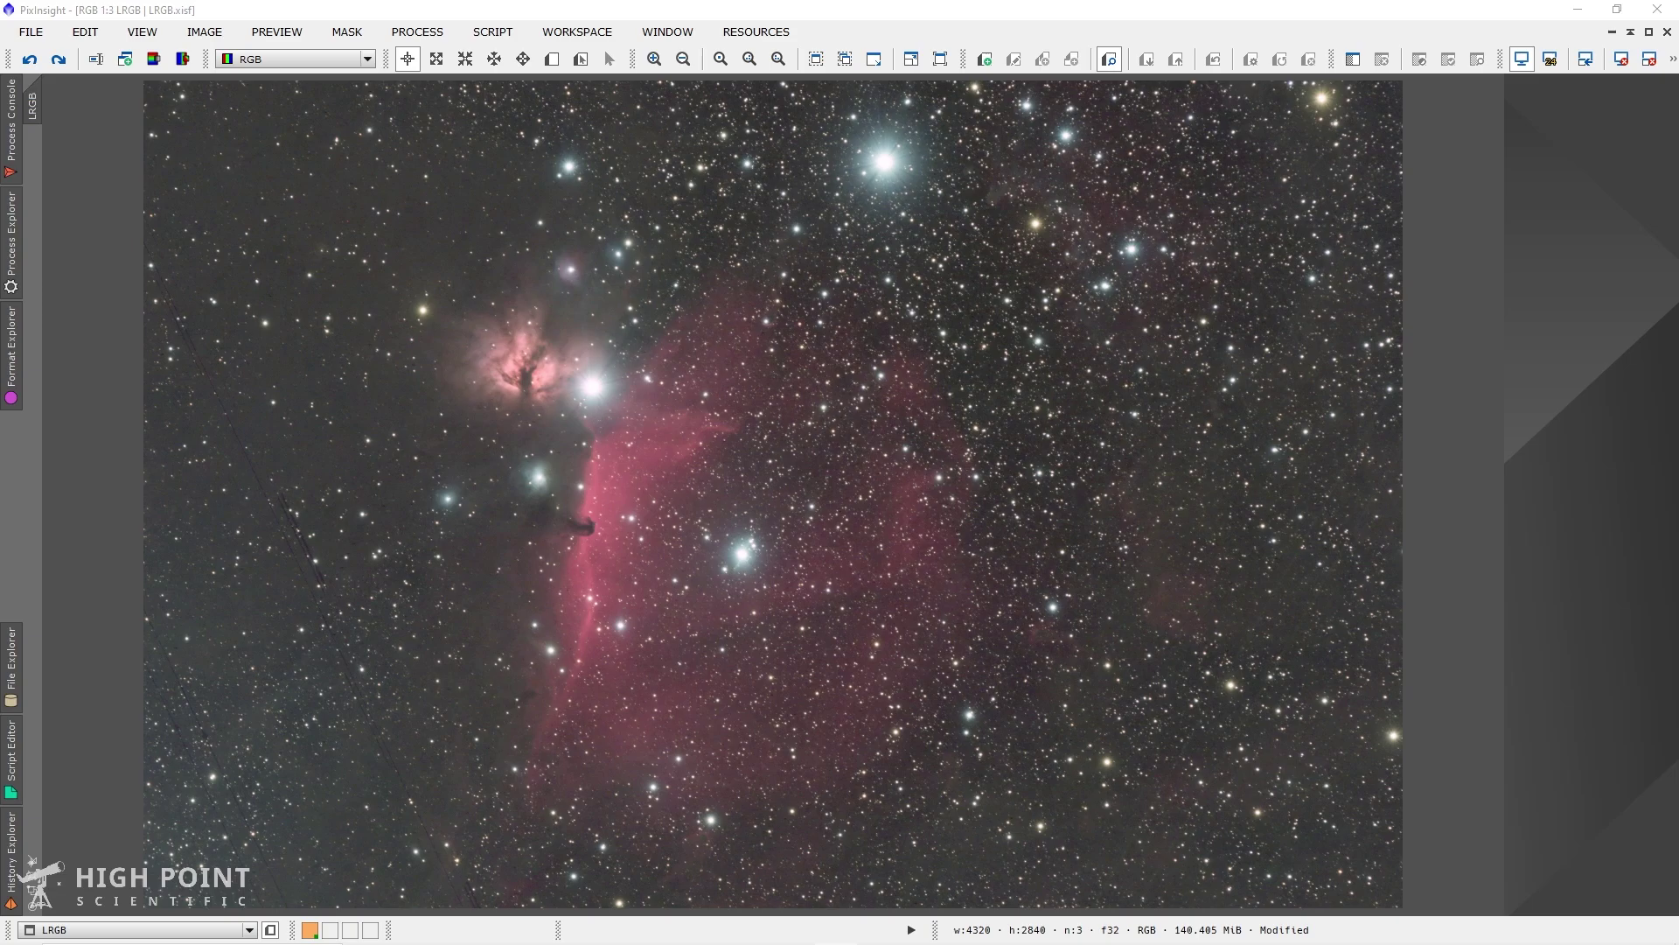
- Restore the LRGB window, briefly maximize Image05_DBE, then maximize HaRGB_image
click(1632, 31)
drag(656, 132, 656, 433)
double_click(1026, 184)
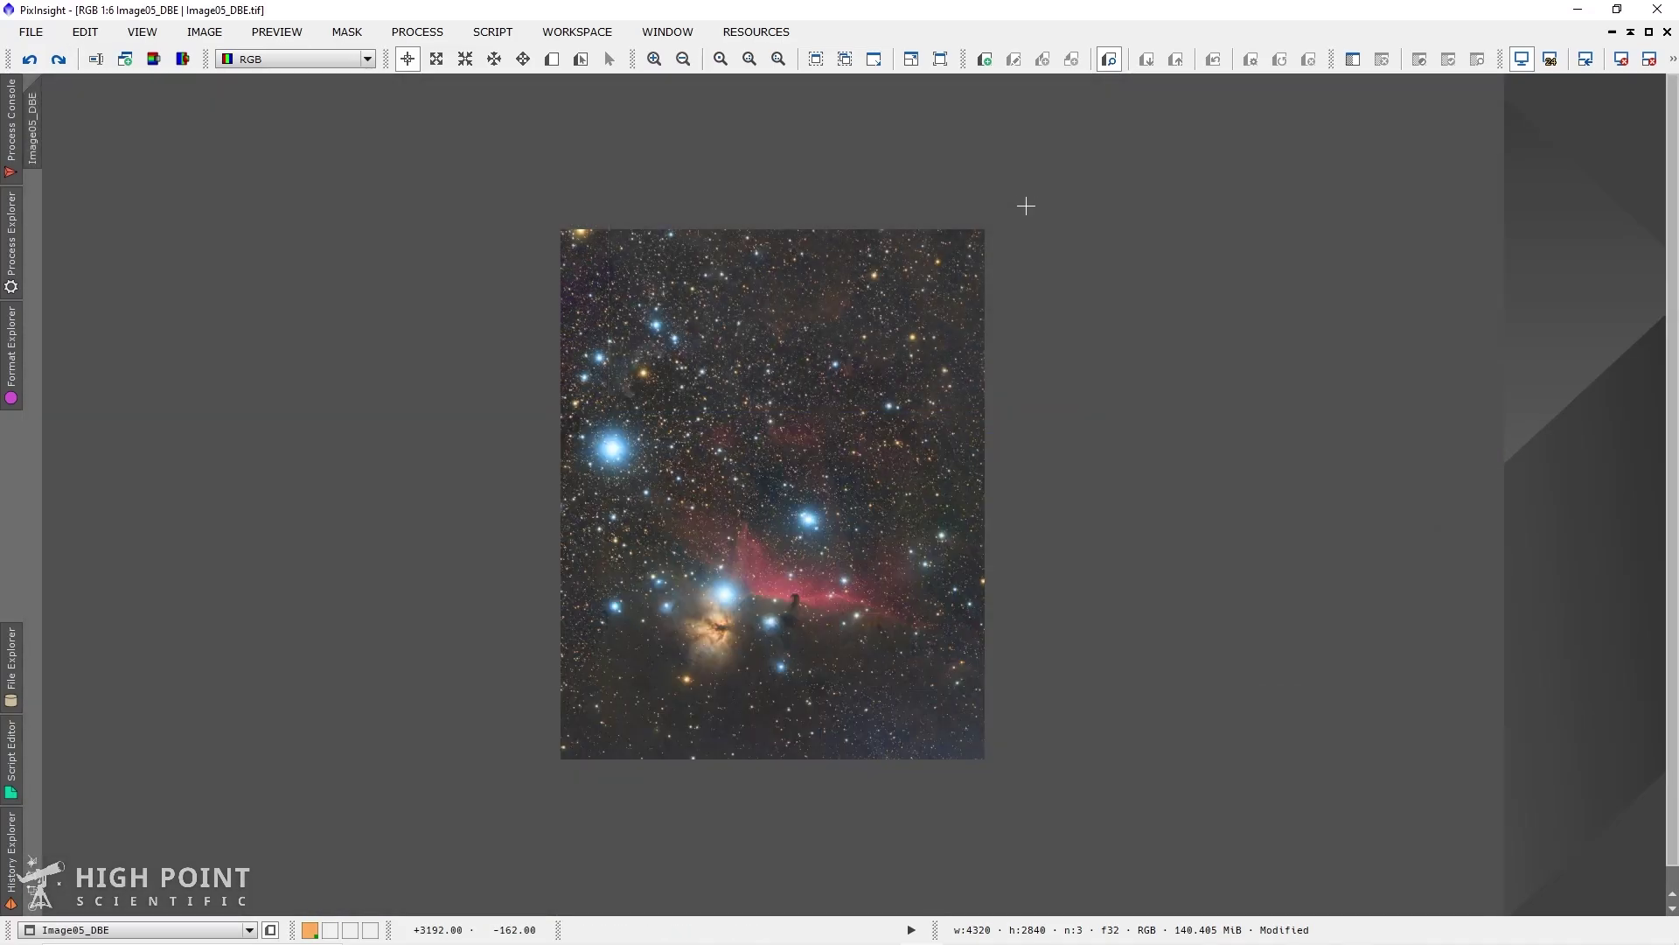
scroll(957, 302, up, 1)
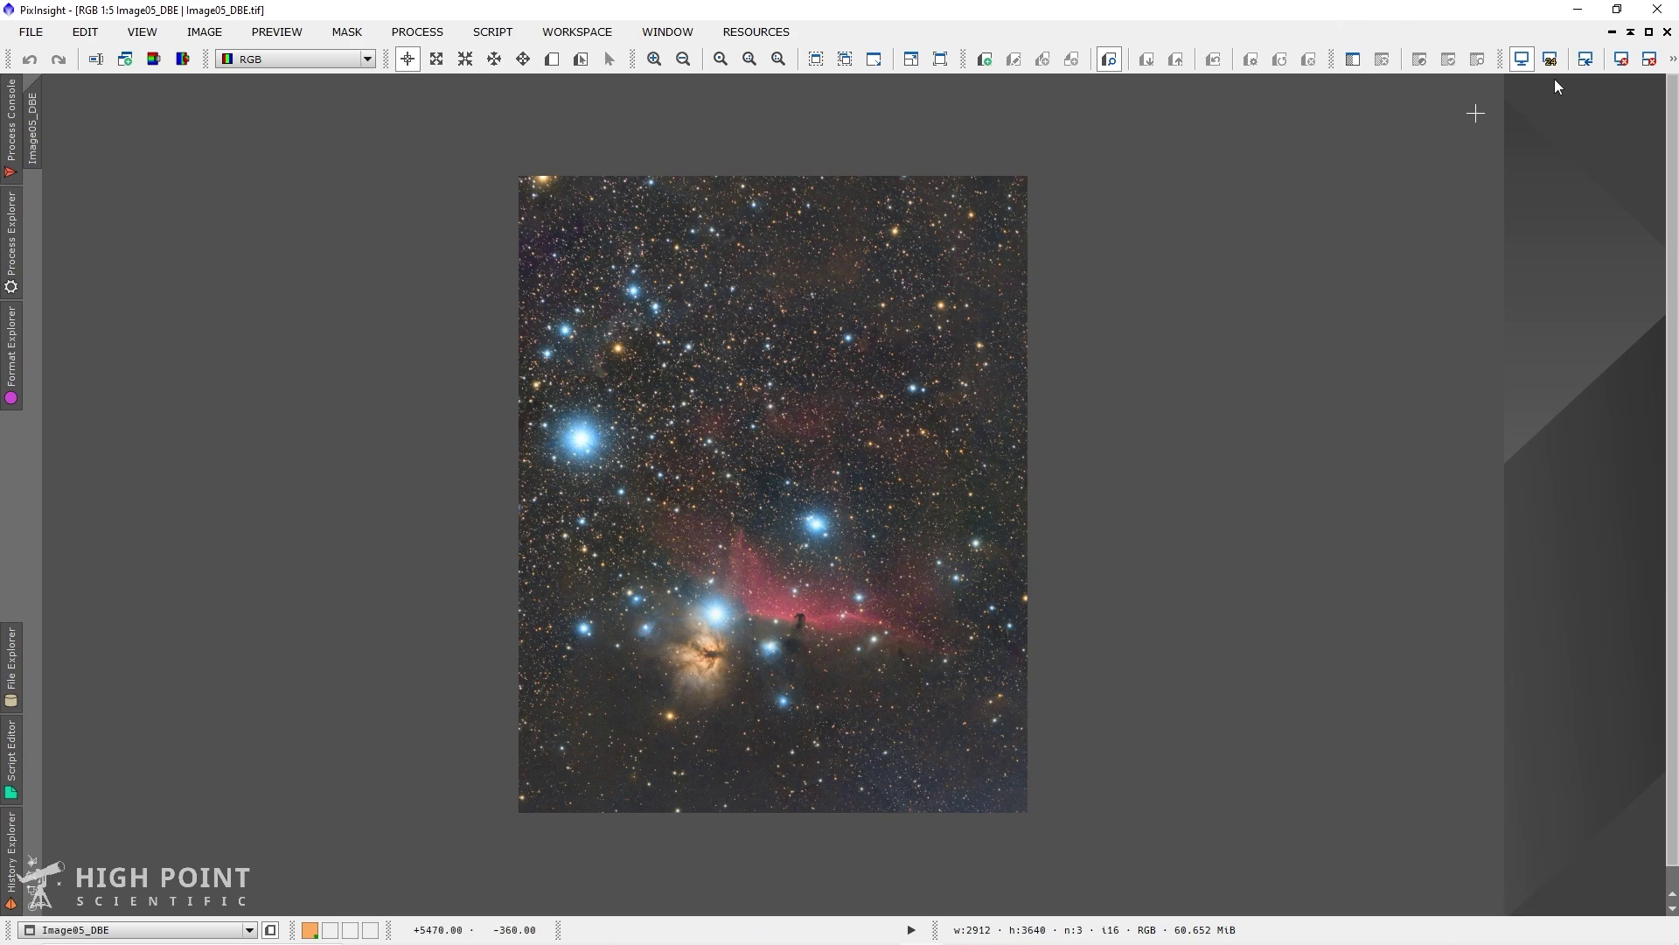
click(1648, 31)
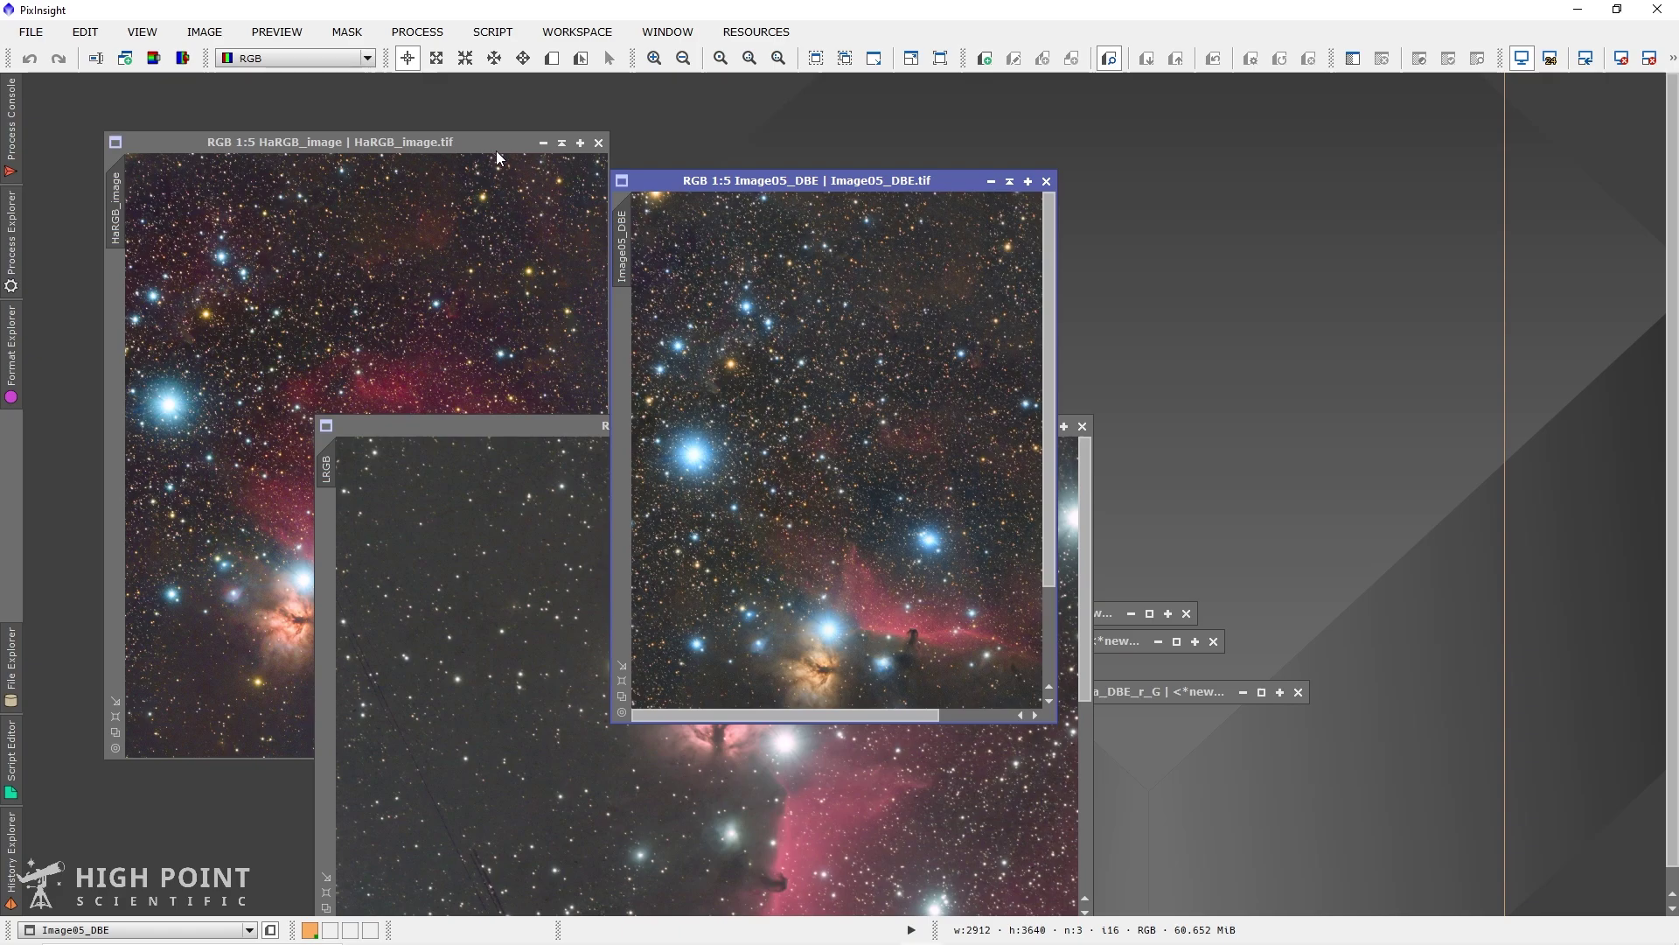
double_click(573, 142)
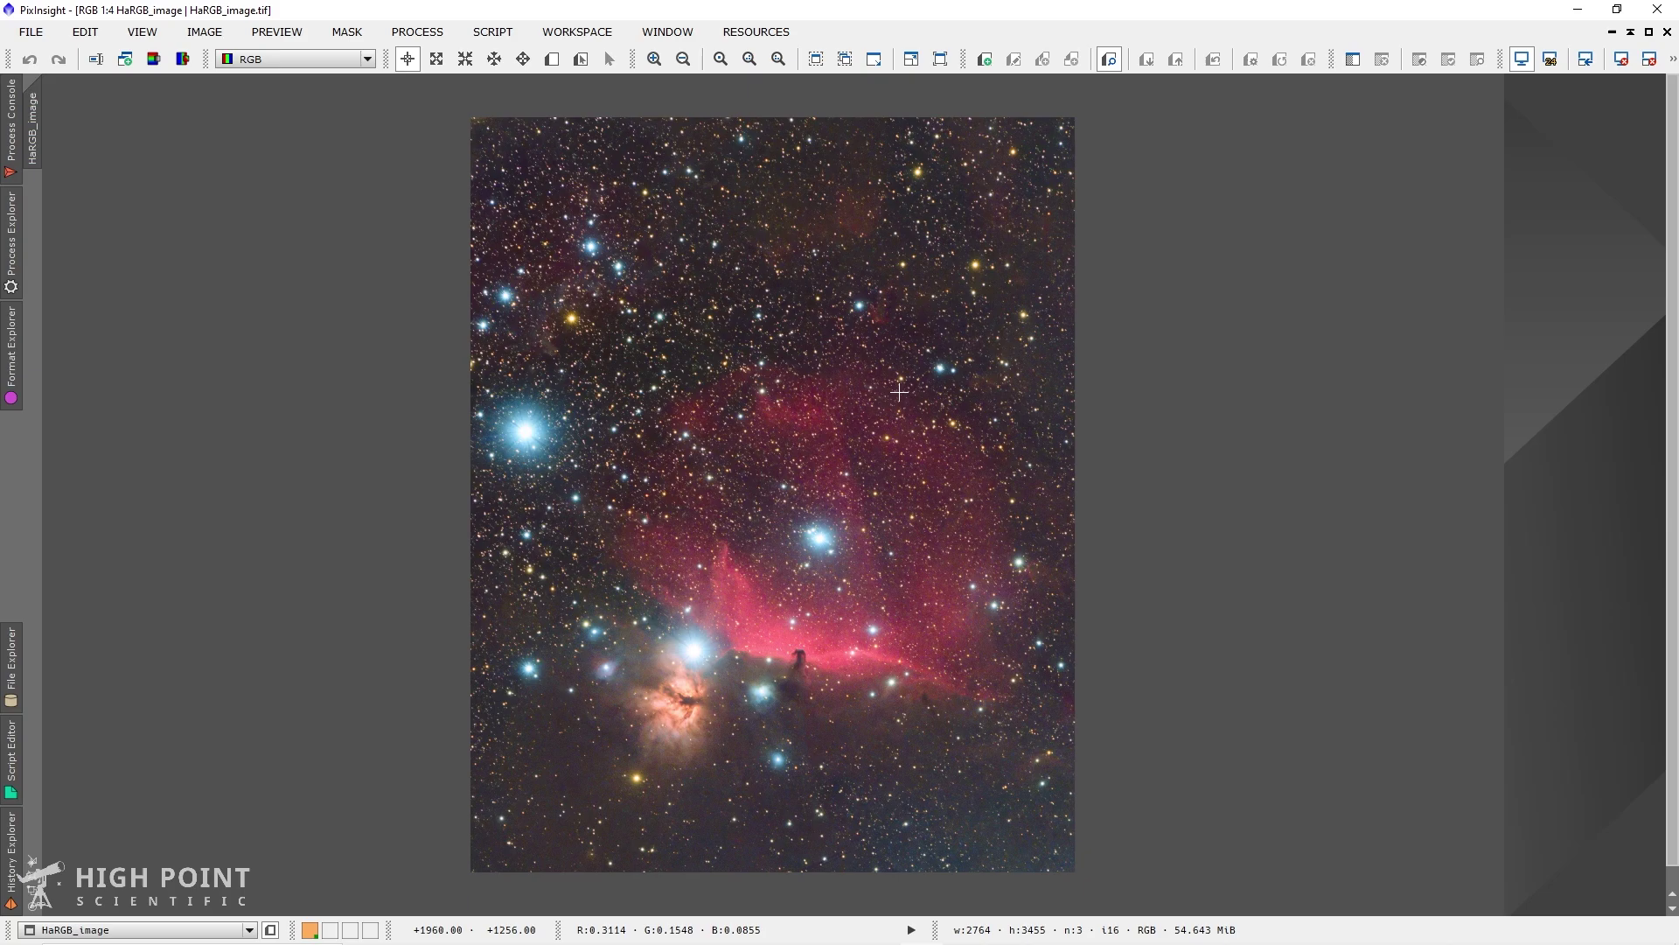
scroll(899, 391, up, 1)
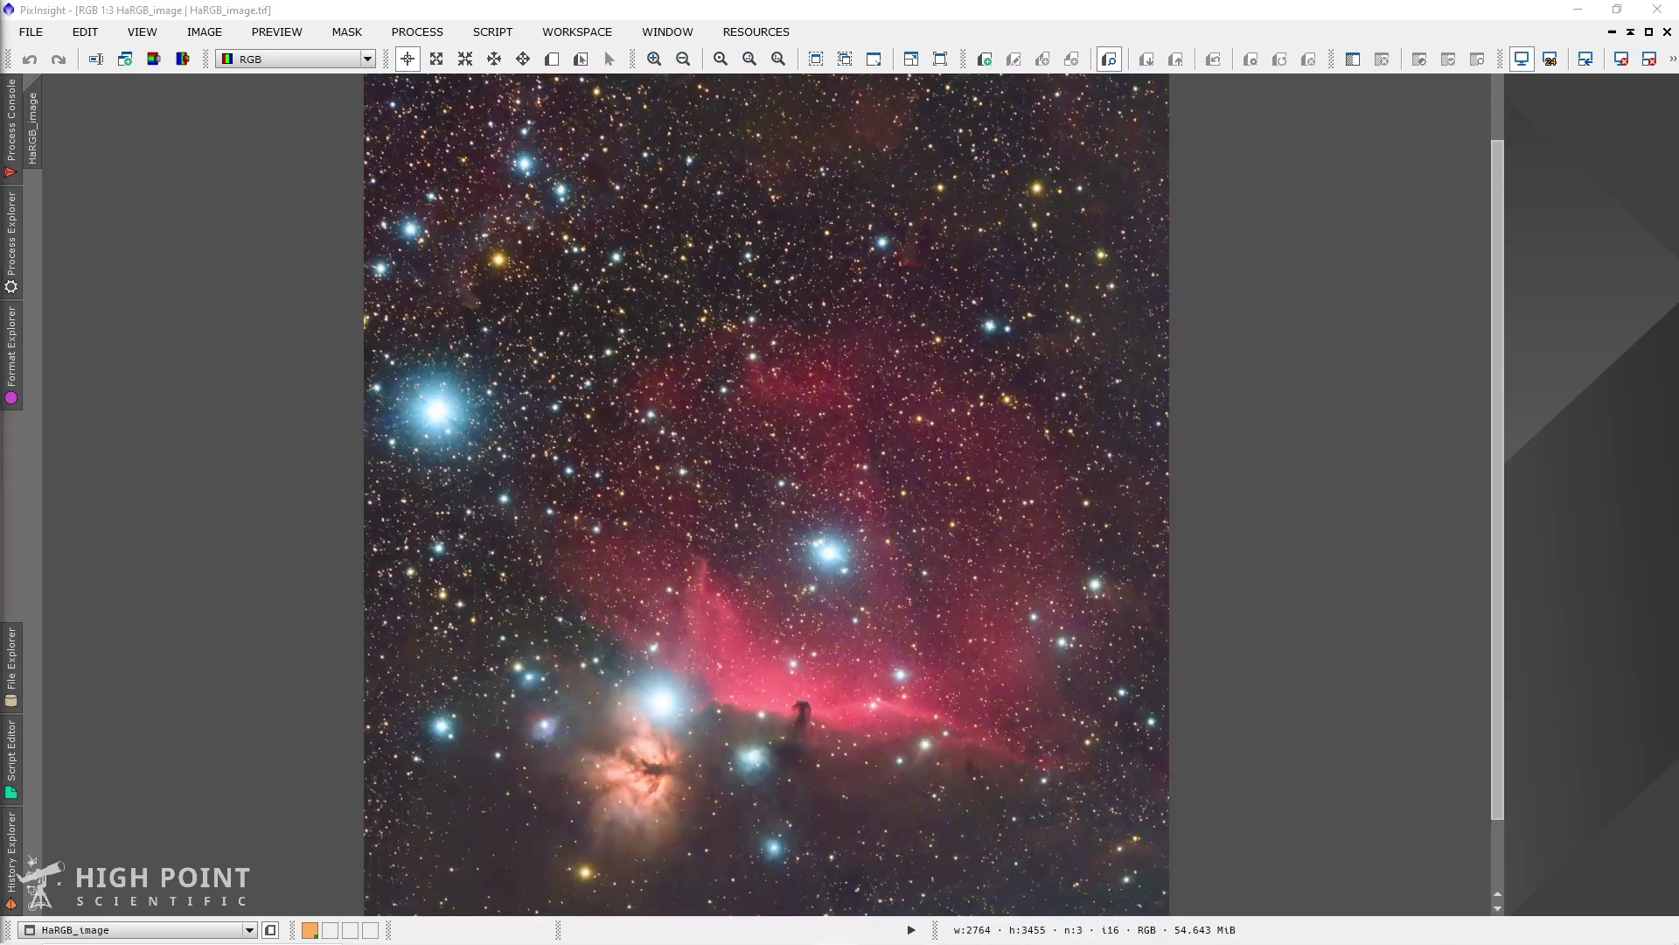